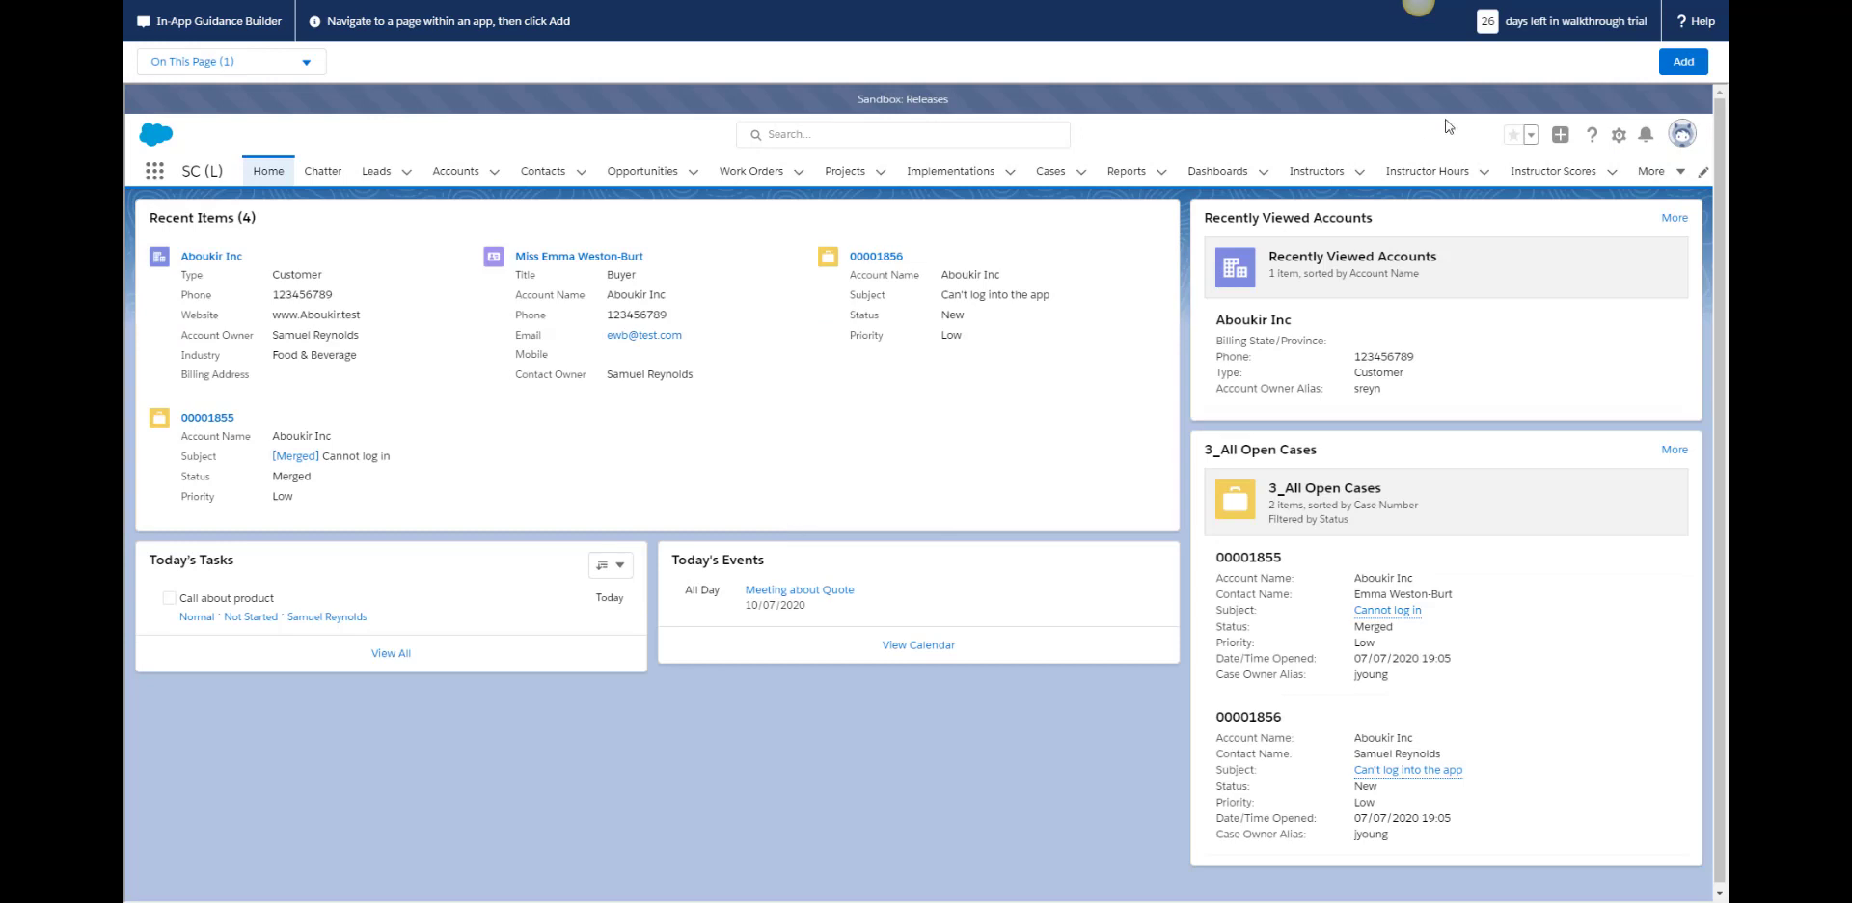
- Add new in-app guidance to the Home page and choose Walkthrough as its type
click(1679, 64)
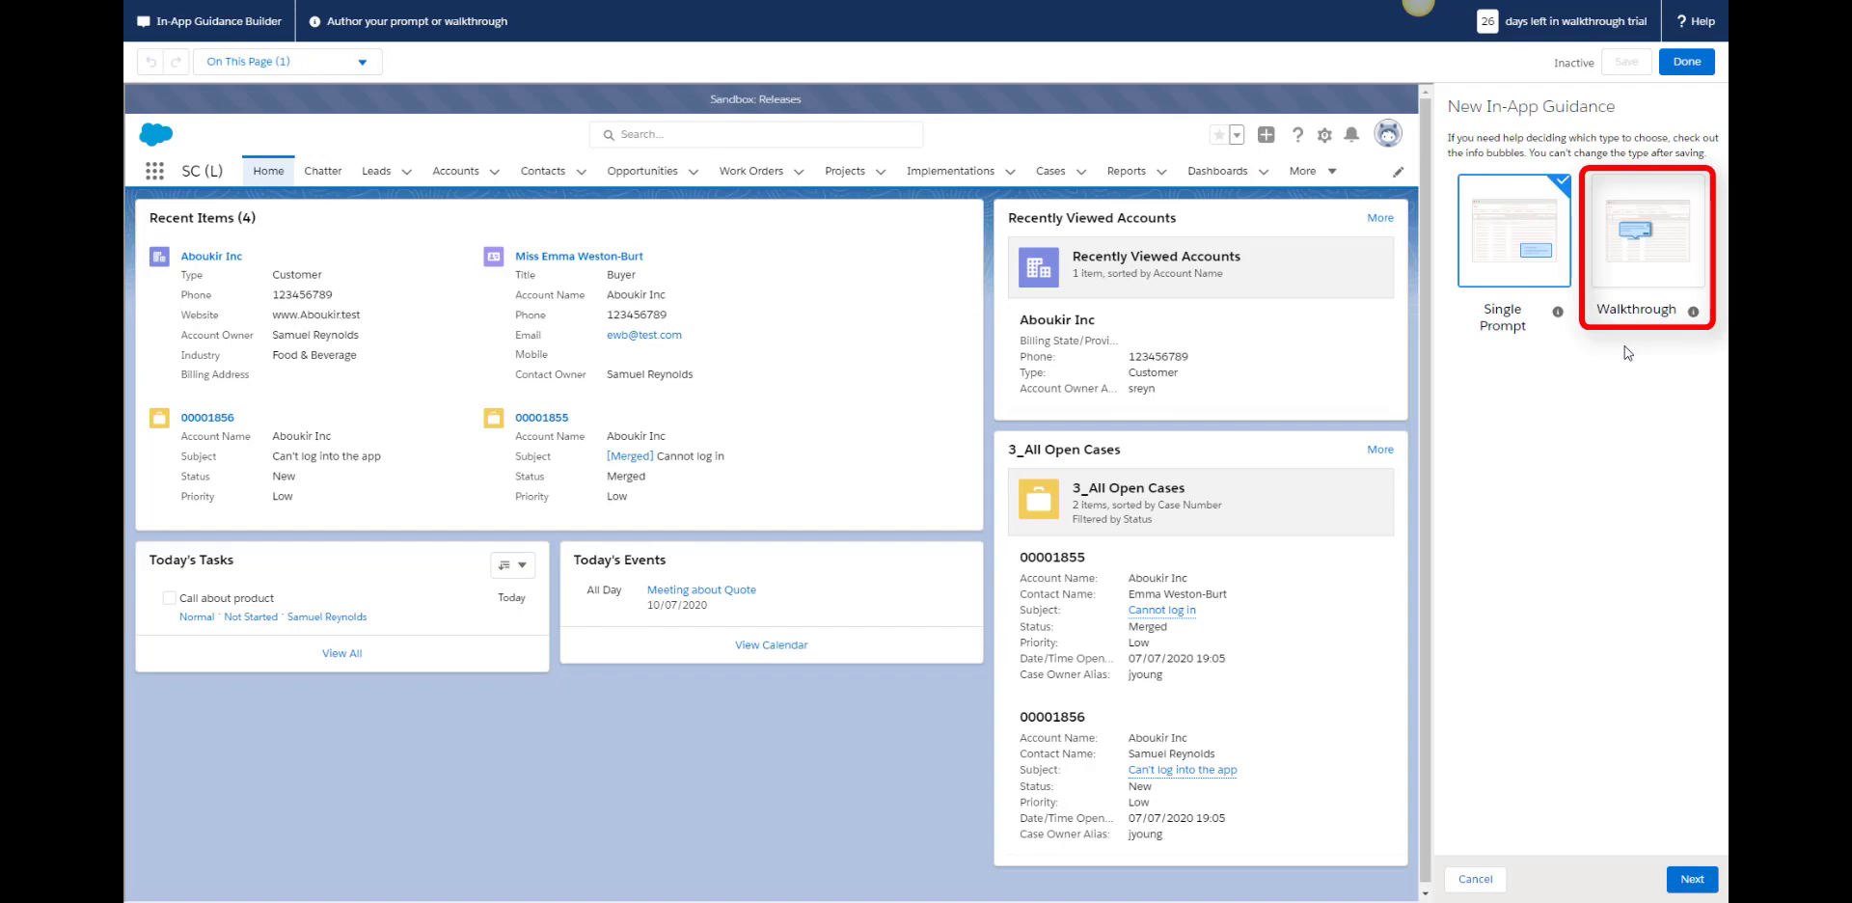
click(1653, 290)
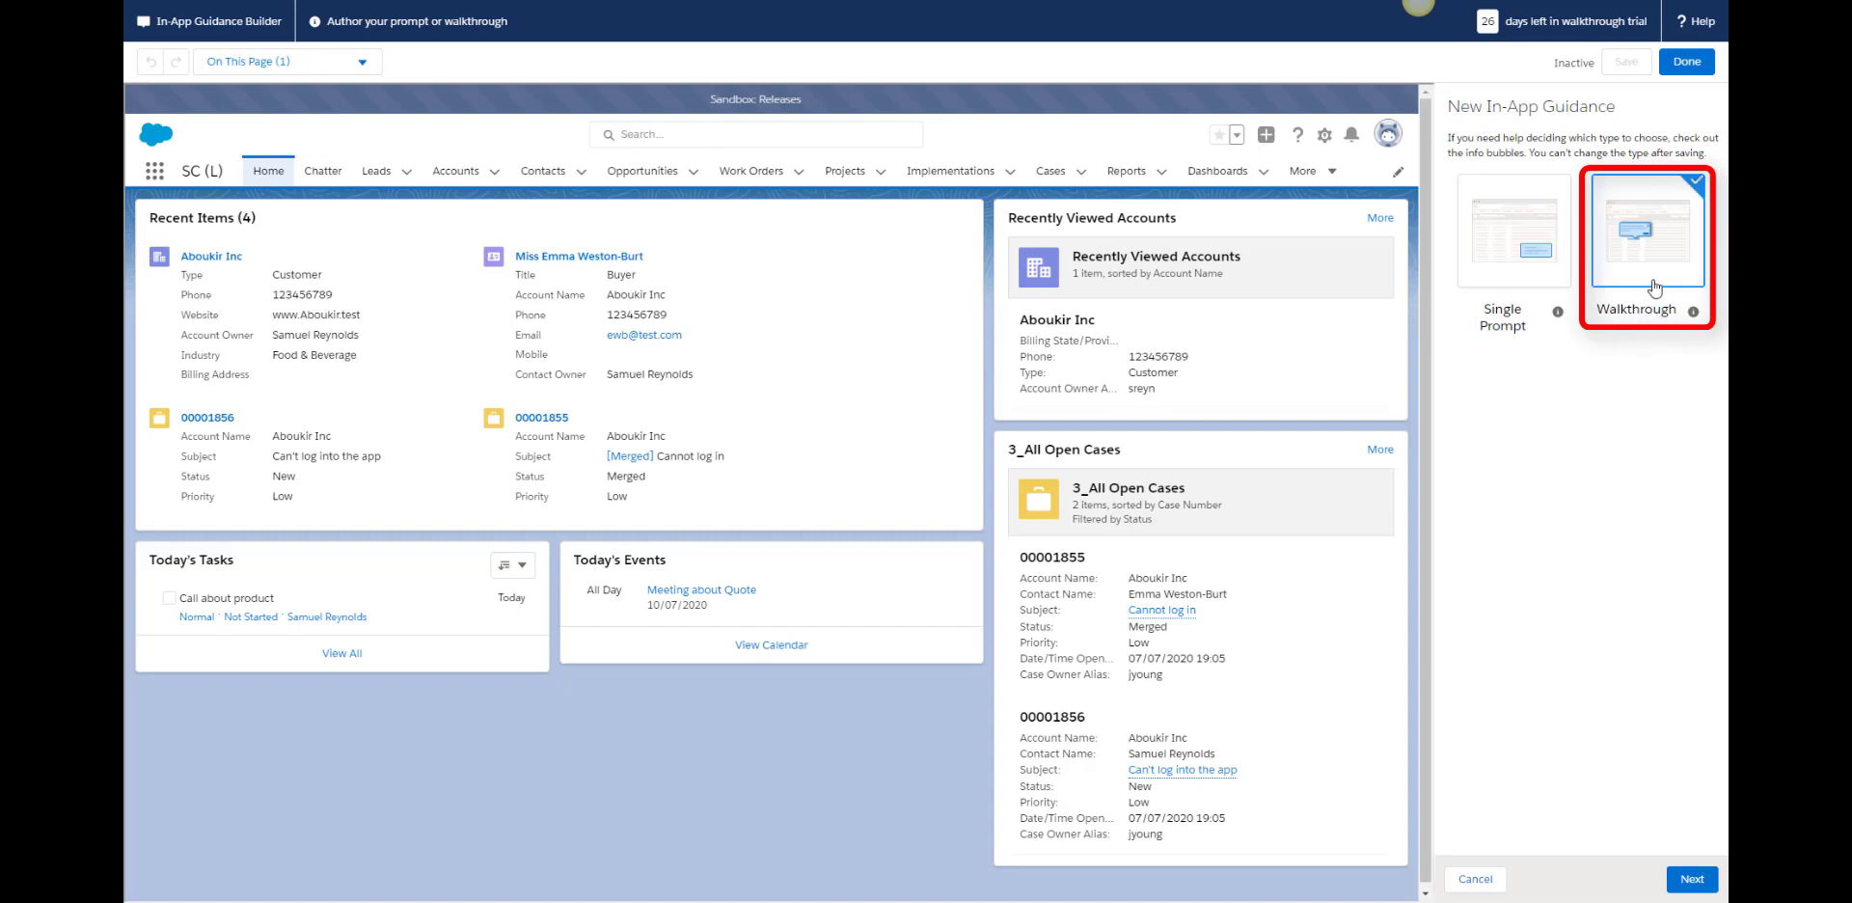
click(1692, 881)
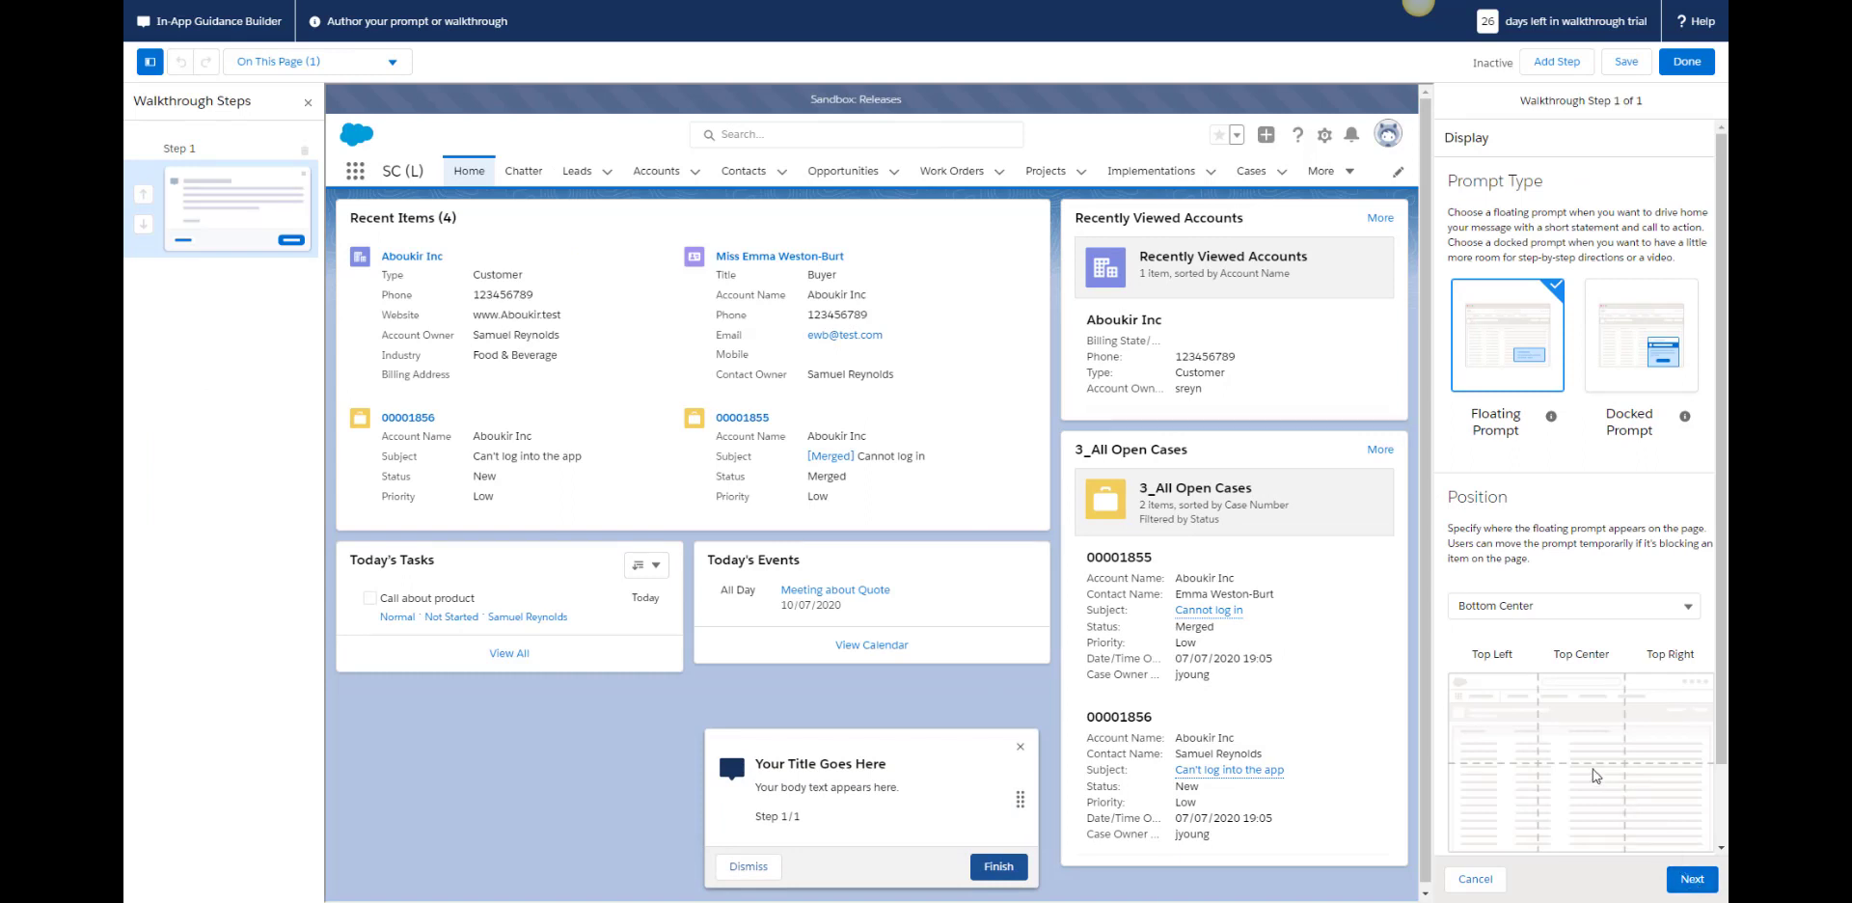
- Position the first walkthrough step's floating prompt at Top Center and continue to its content
scroll(1594, 775, down, 2)
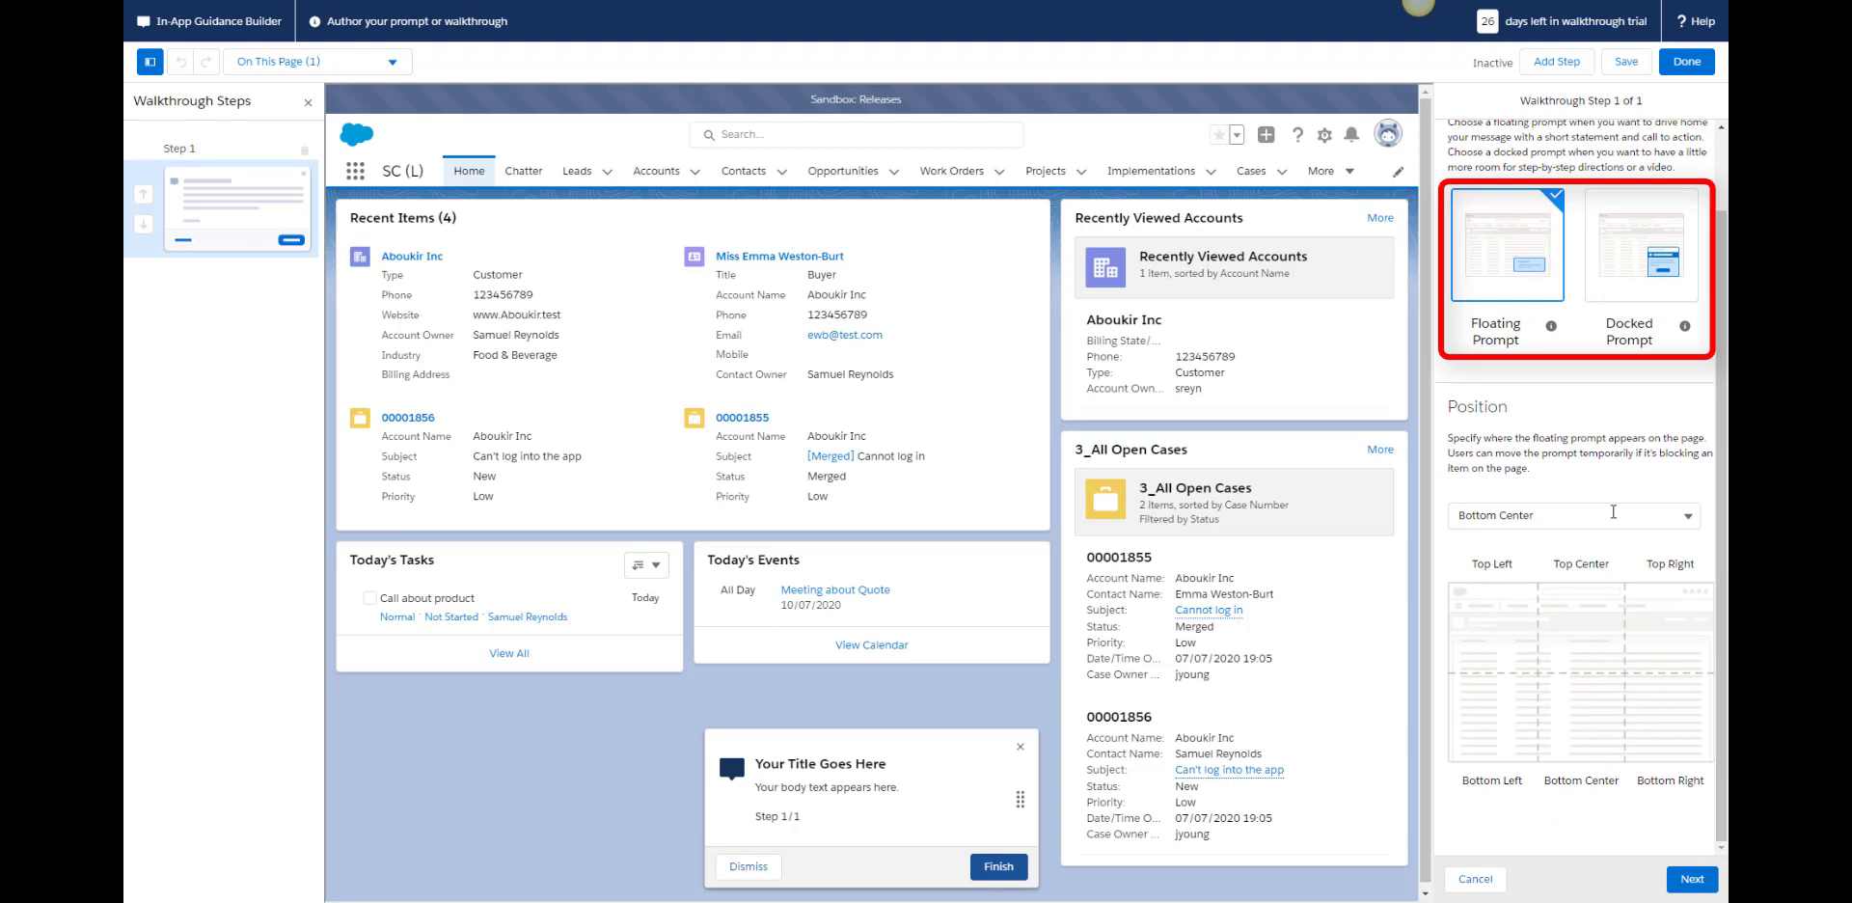
click(1613, 512)
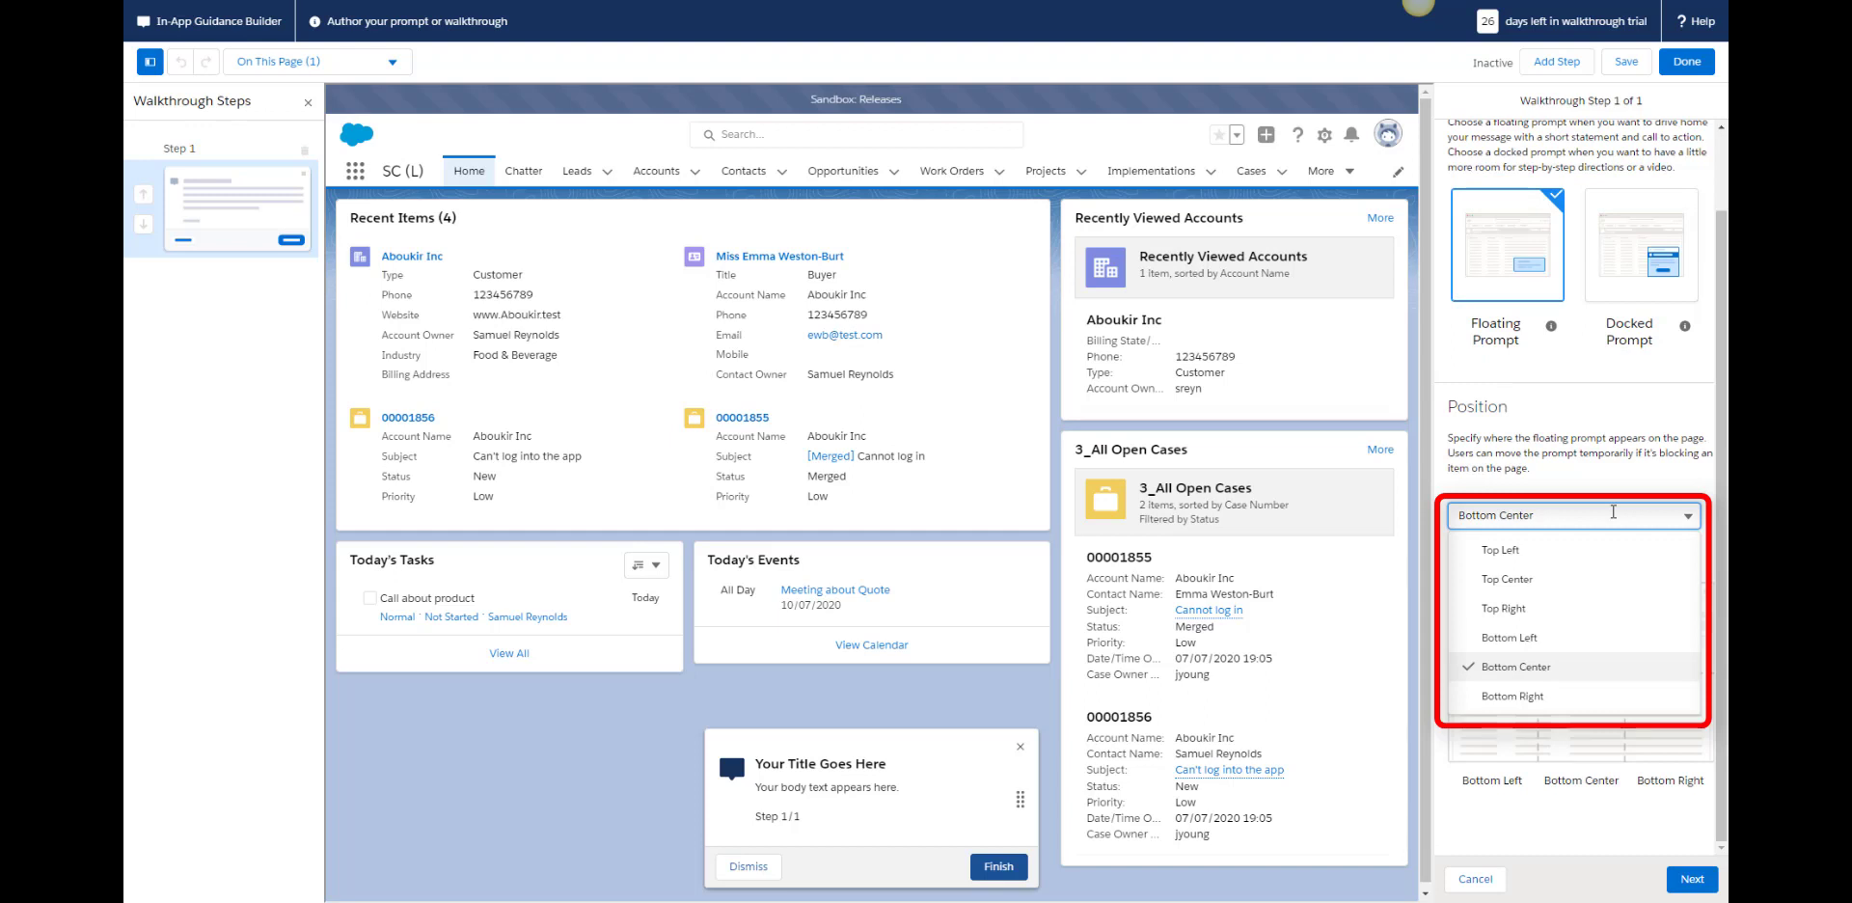
click(1557, 579)
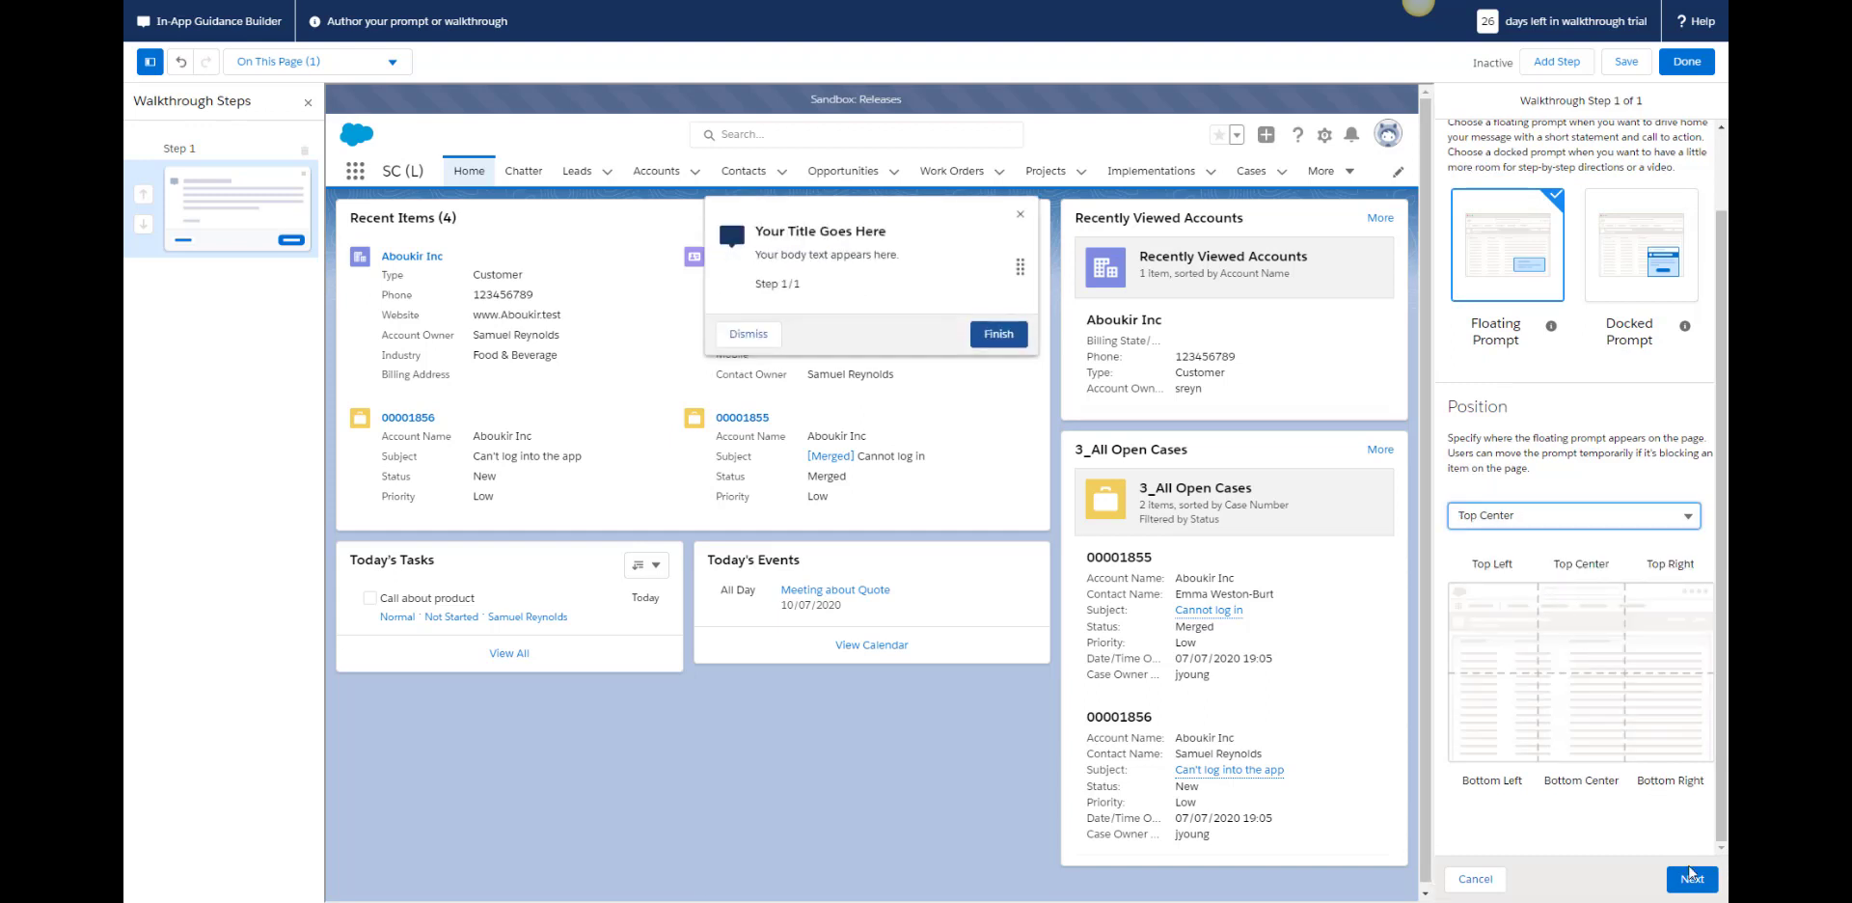
click(1690, 876)
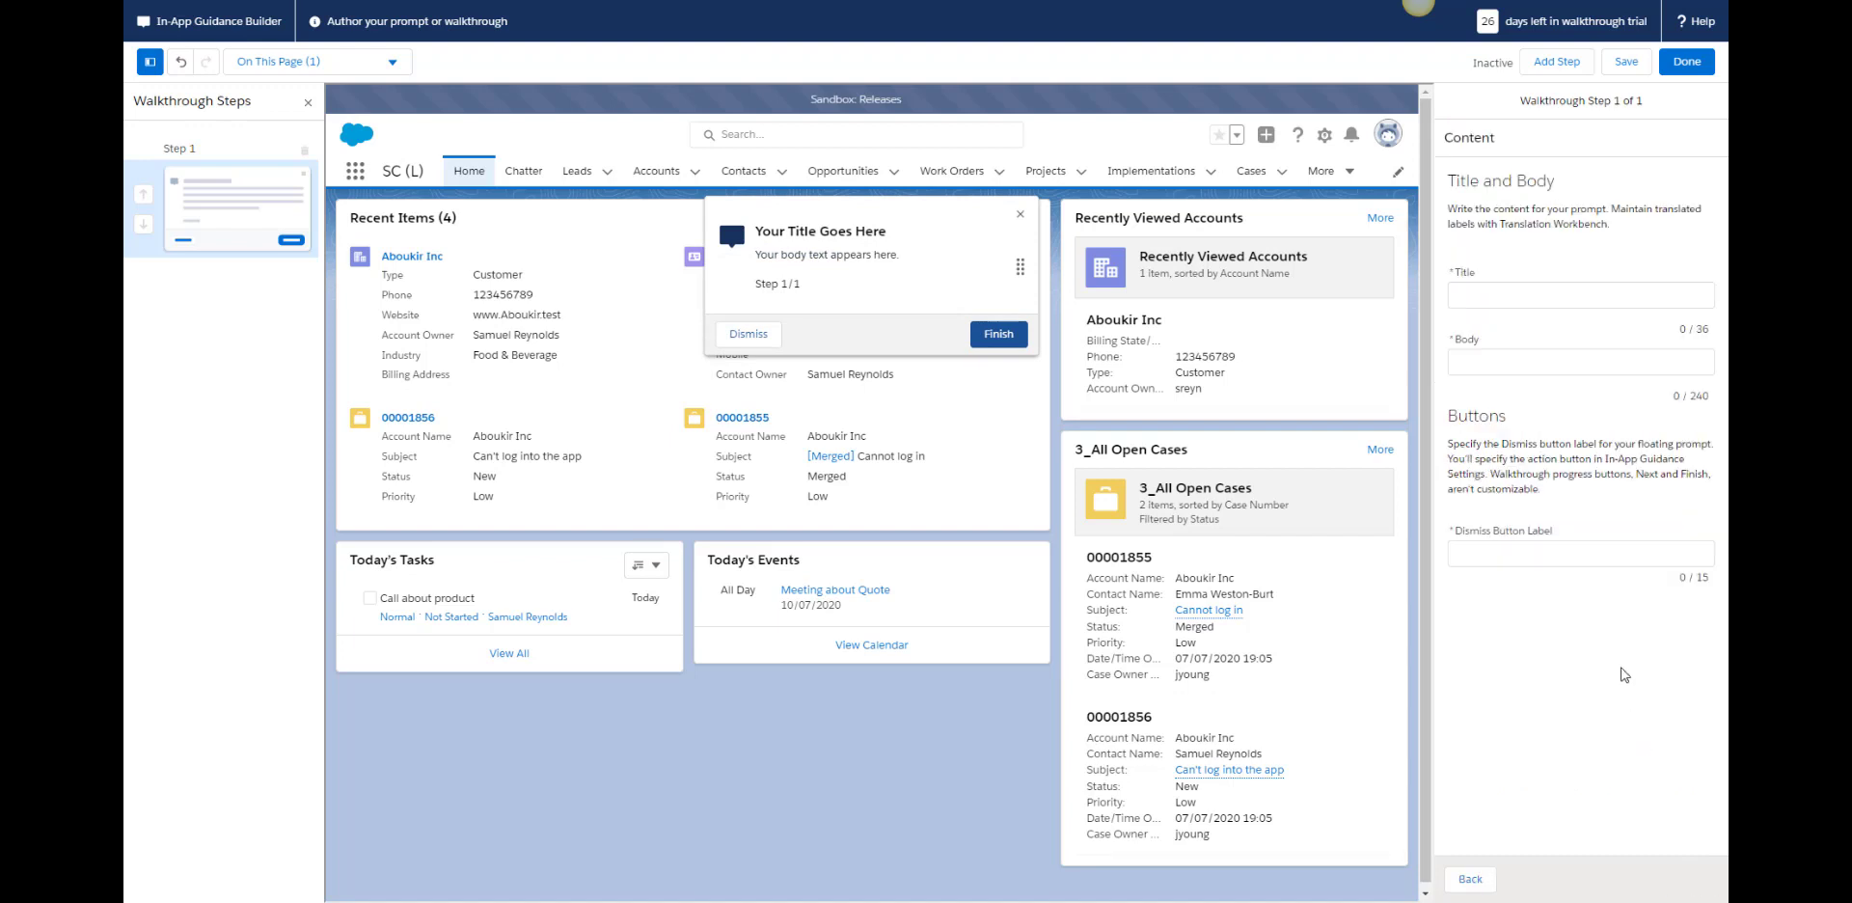
- Title the first walkthrough step's prompt "Recent Items"
click(1523, 295)
text(Recent I)
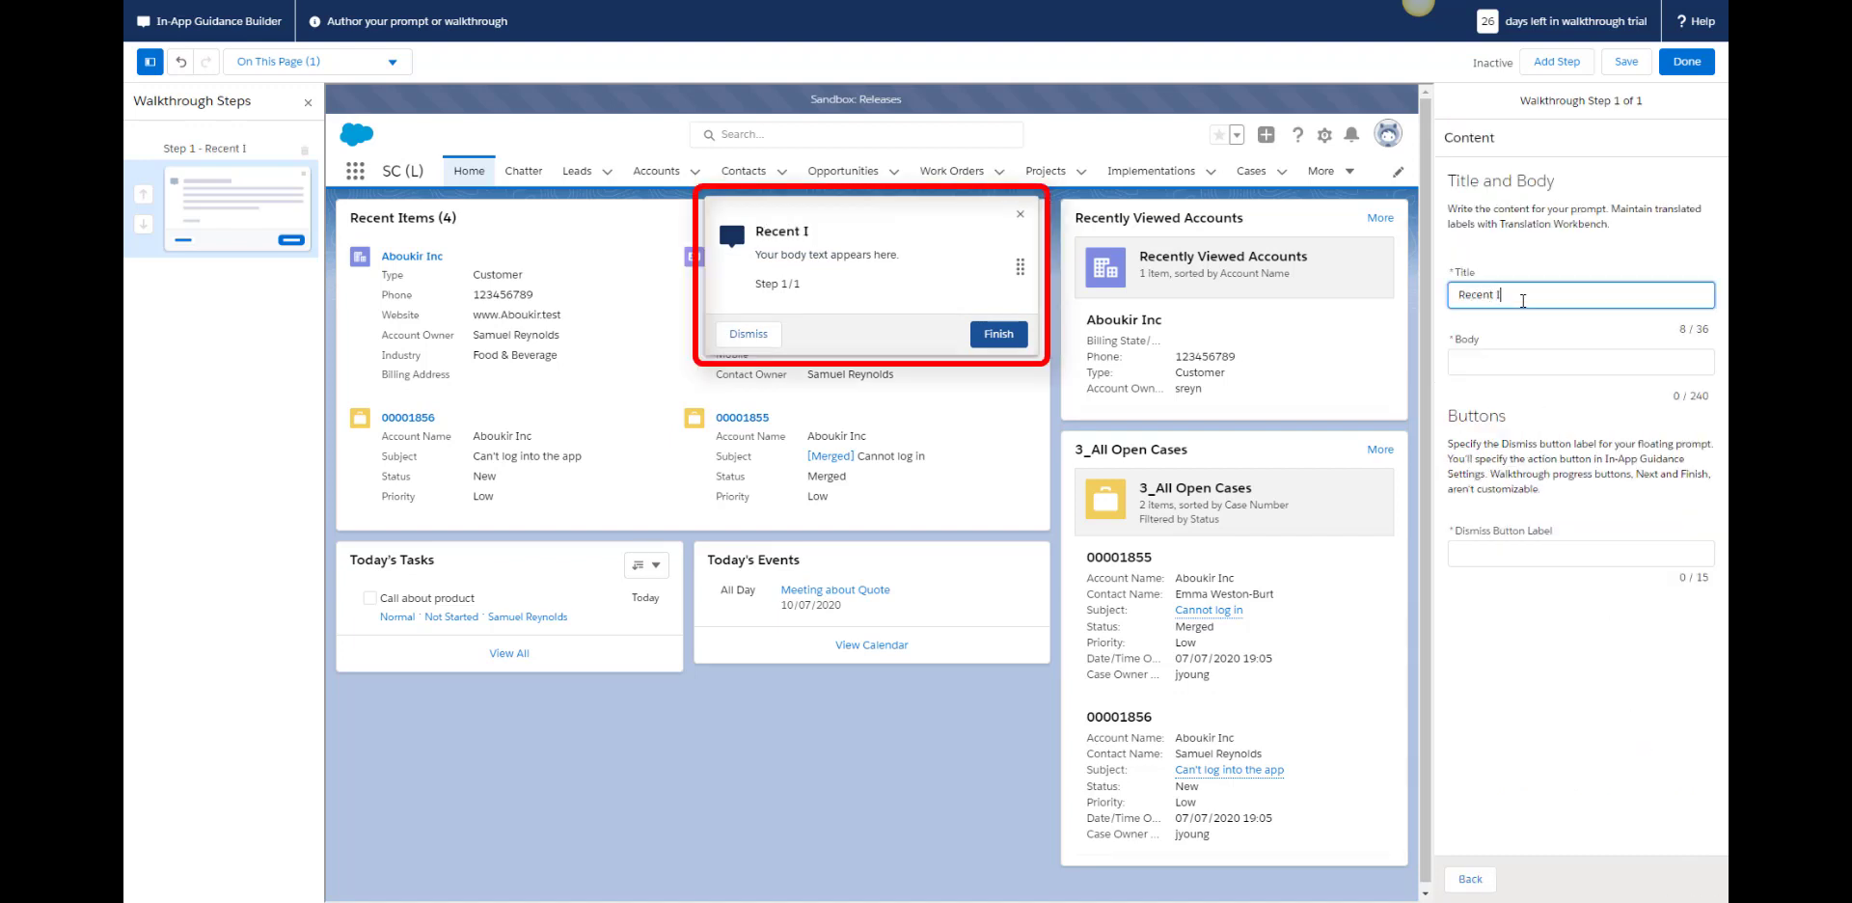
text(tems)
- Set the body to "The last 4 records that you viewed are here on the Home Page. Click on the record name to drill through into the detail"
click(1555, 360)
text(The last 4 re)
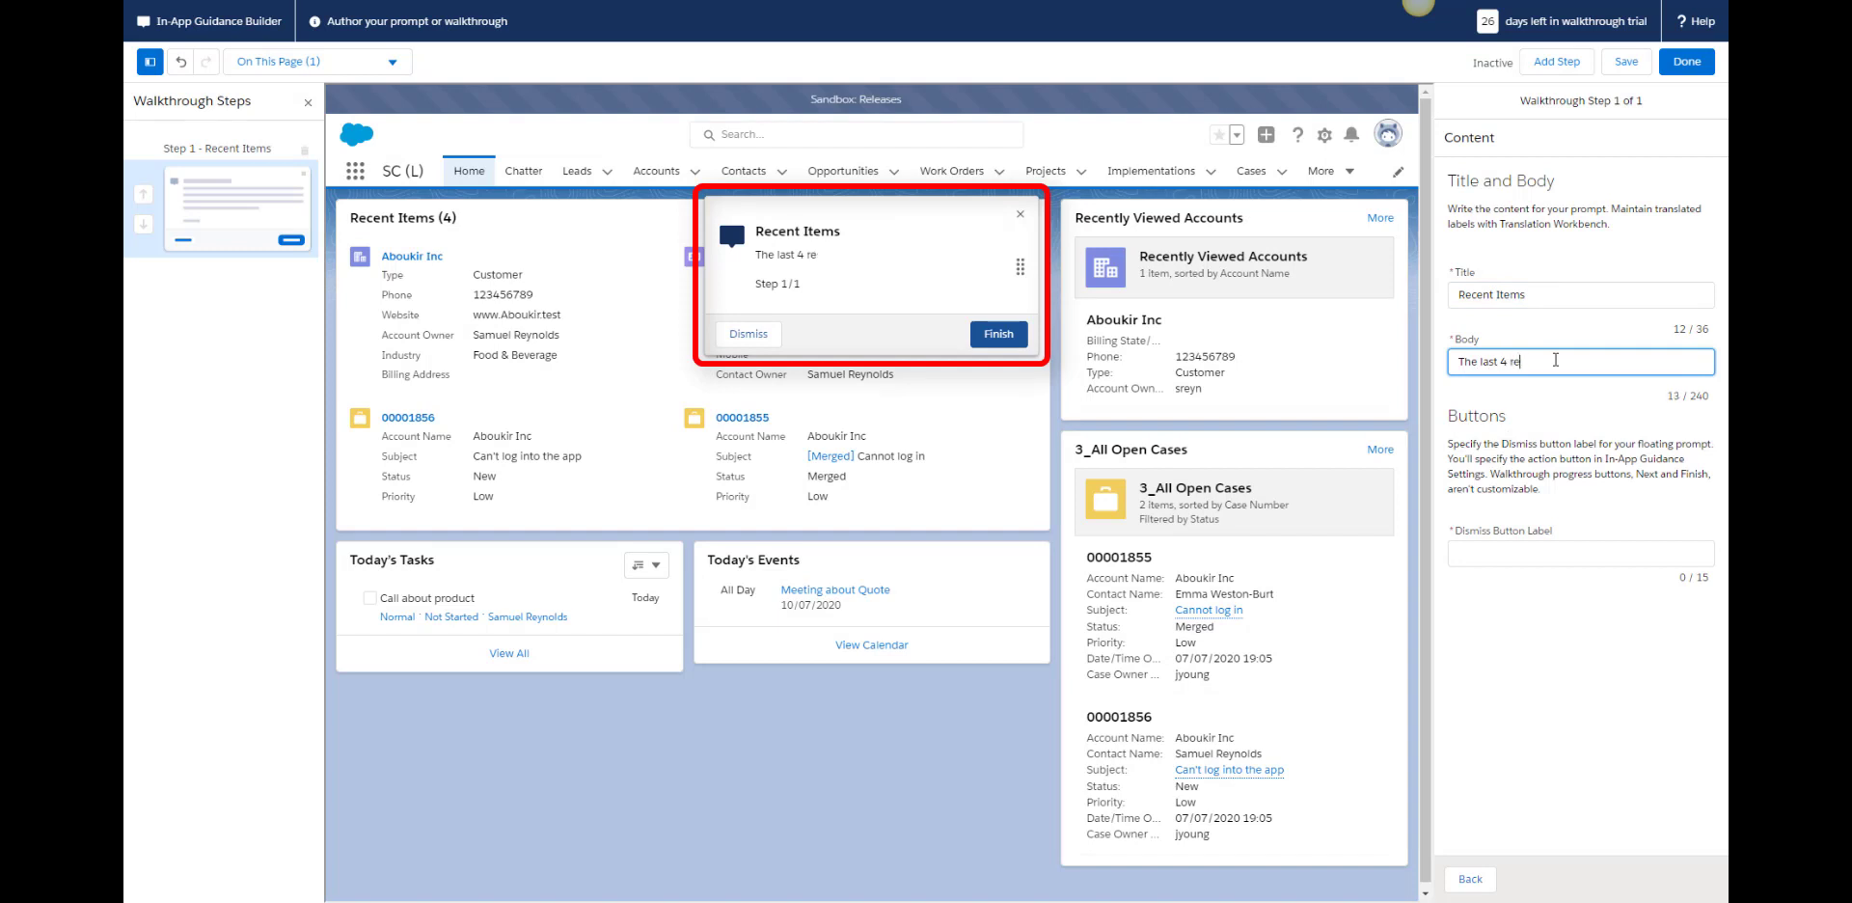
text(cords that you viewed are here)
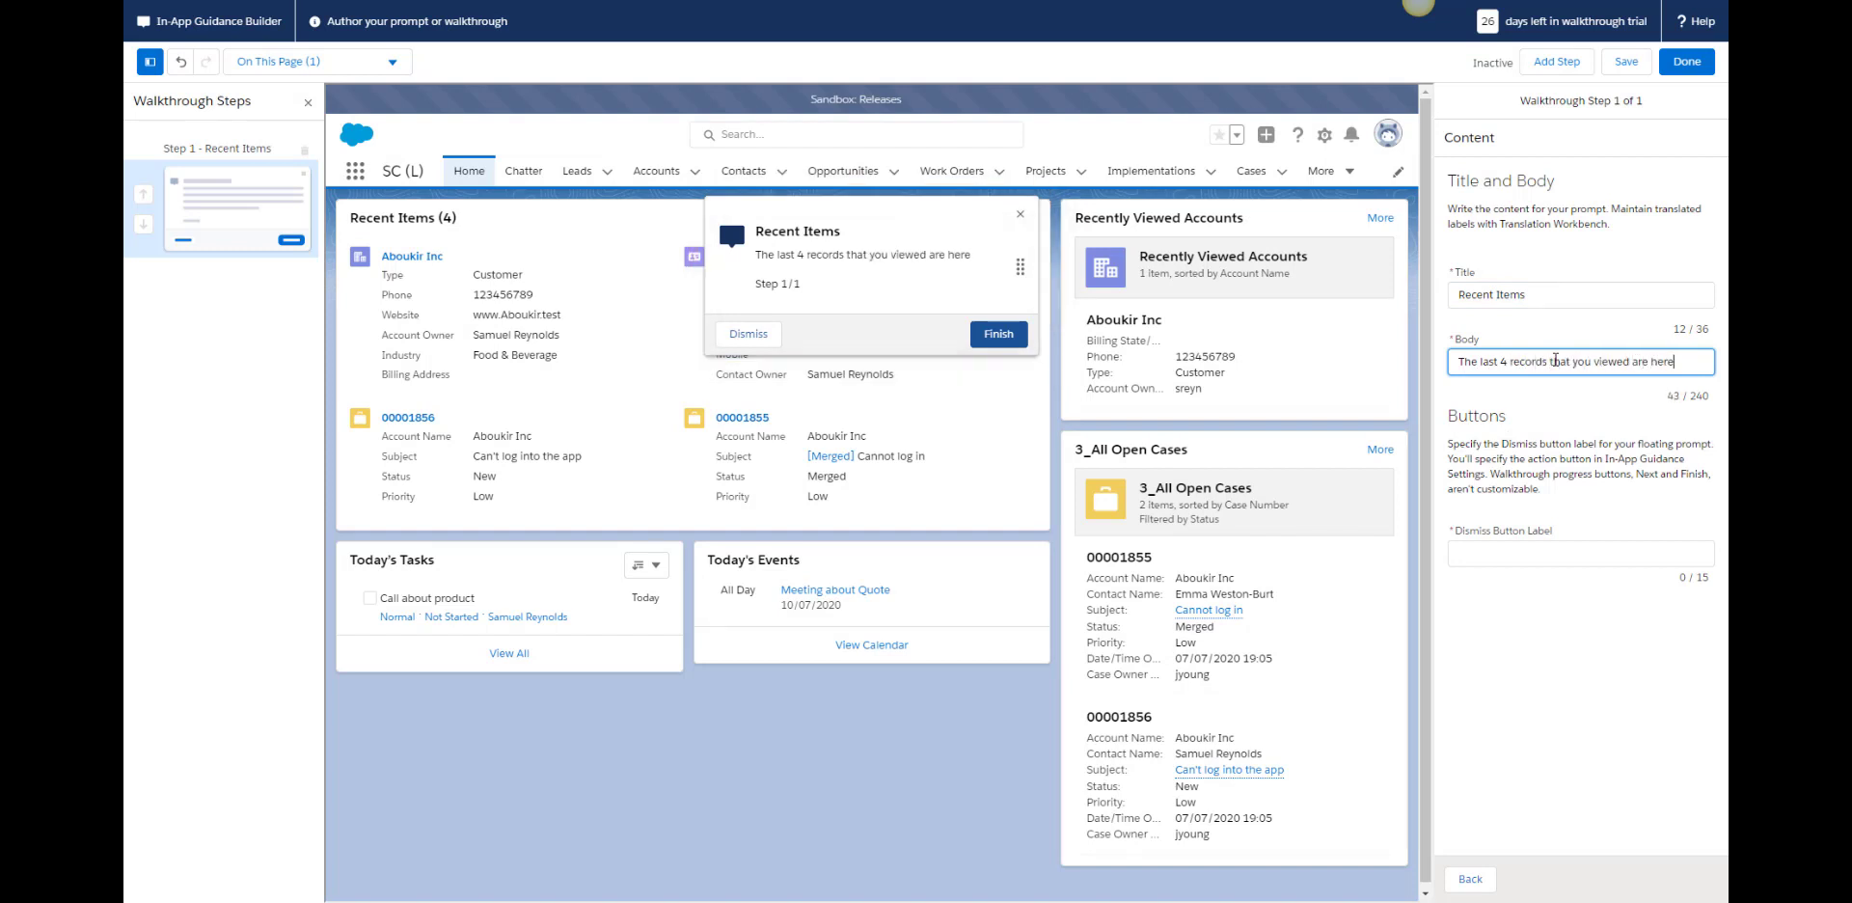
text( on the Home Page. Click)
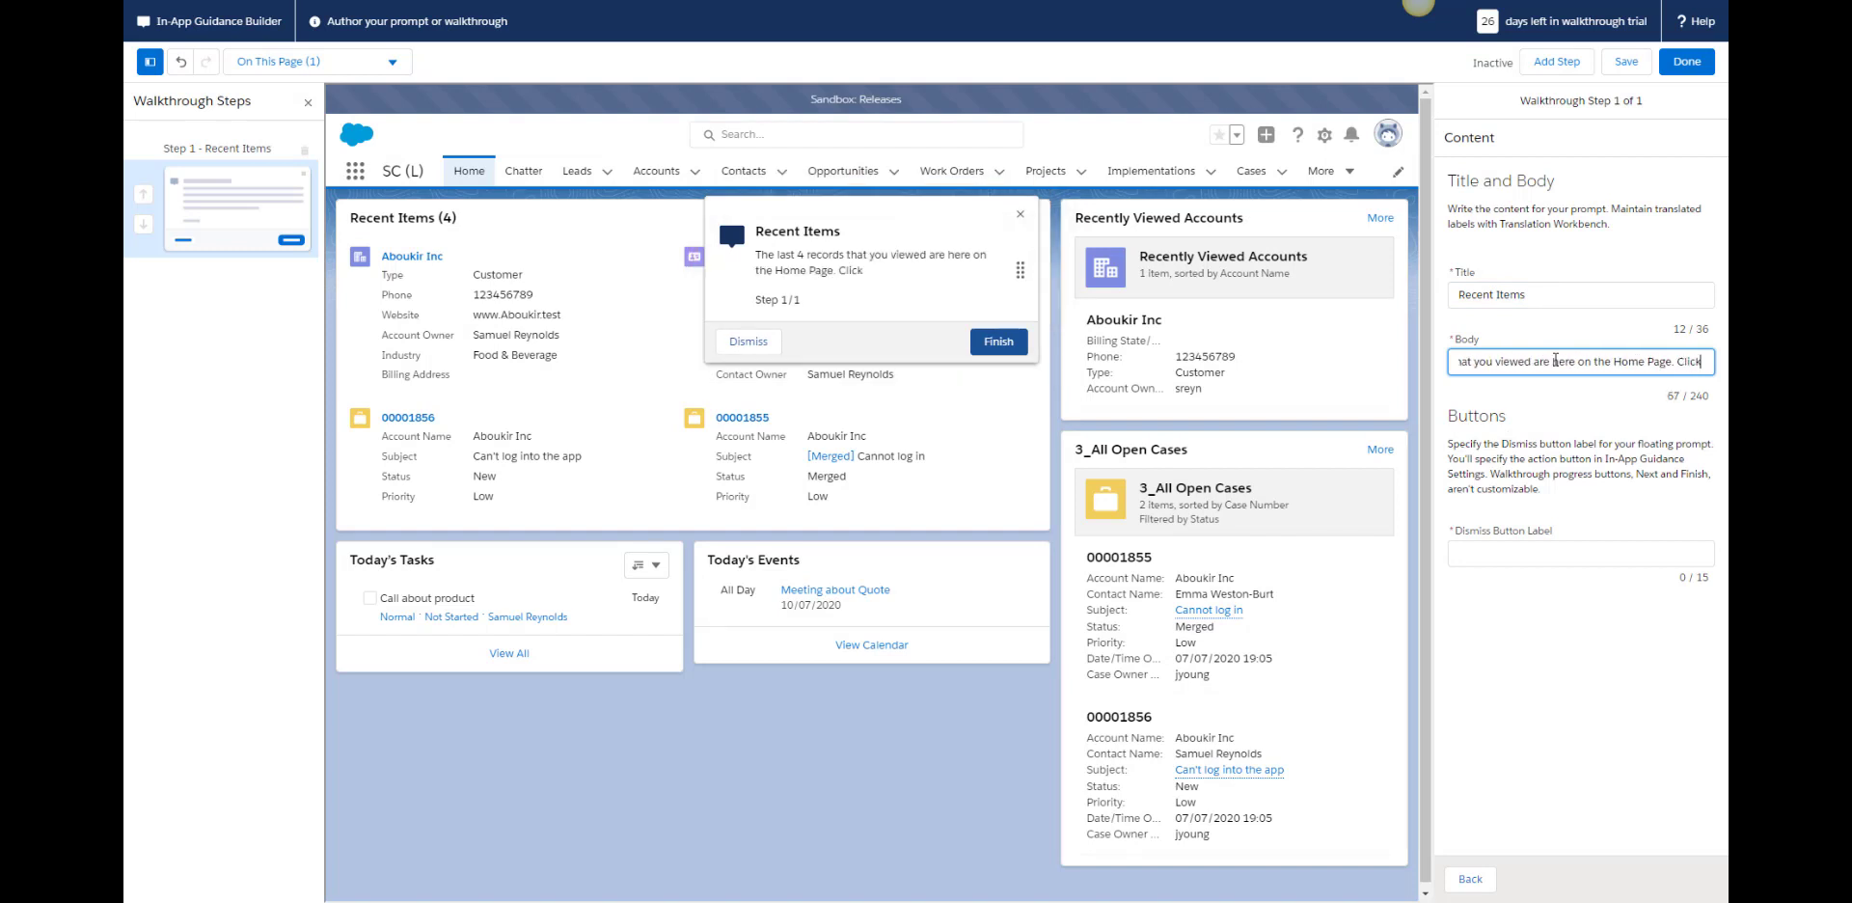
text( on the record name )
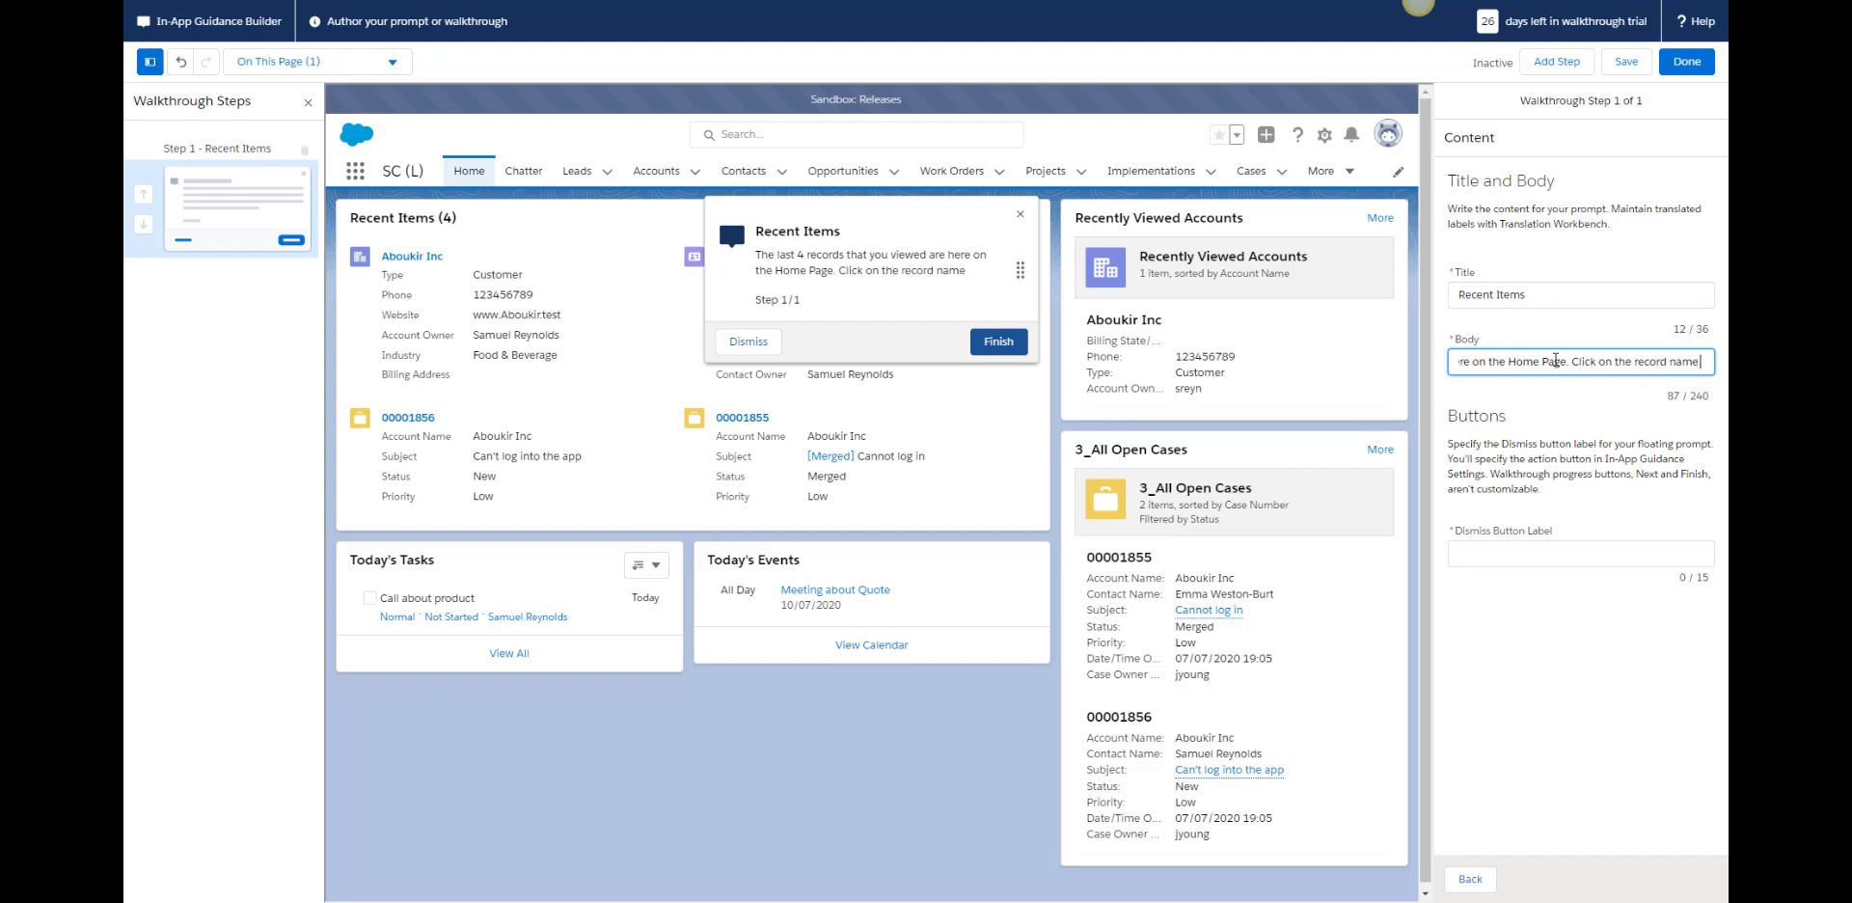
text(to drill through into the )
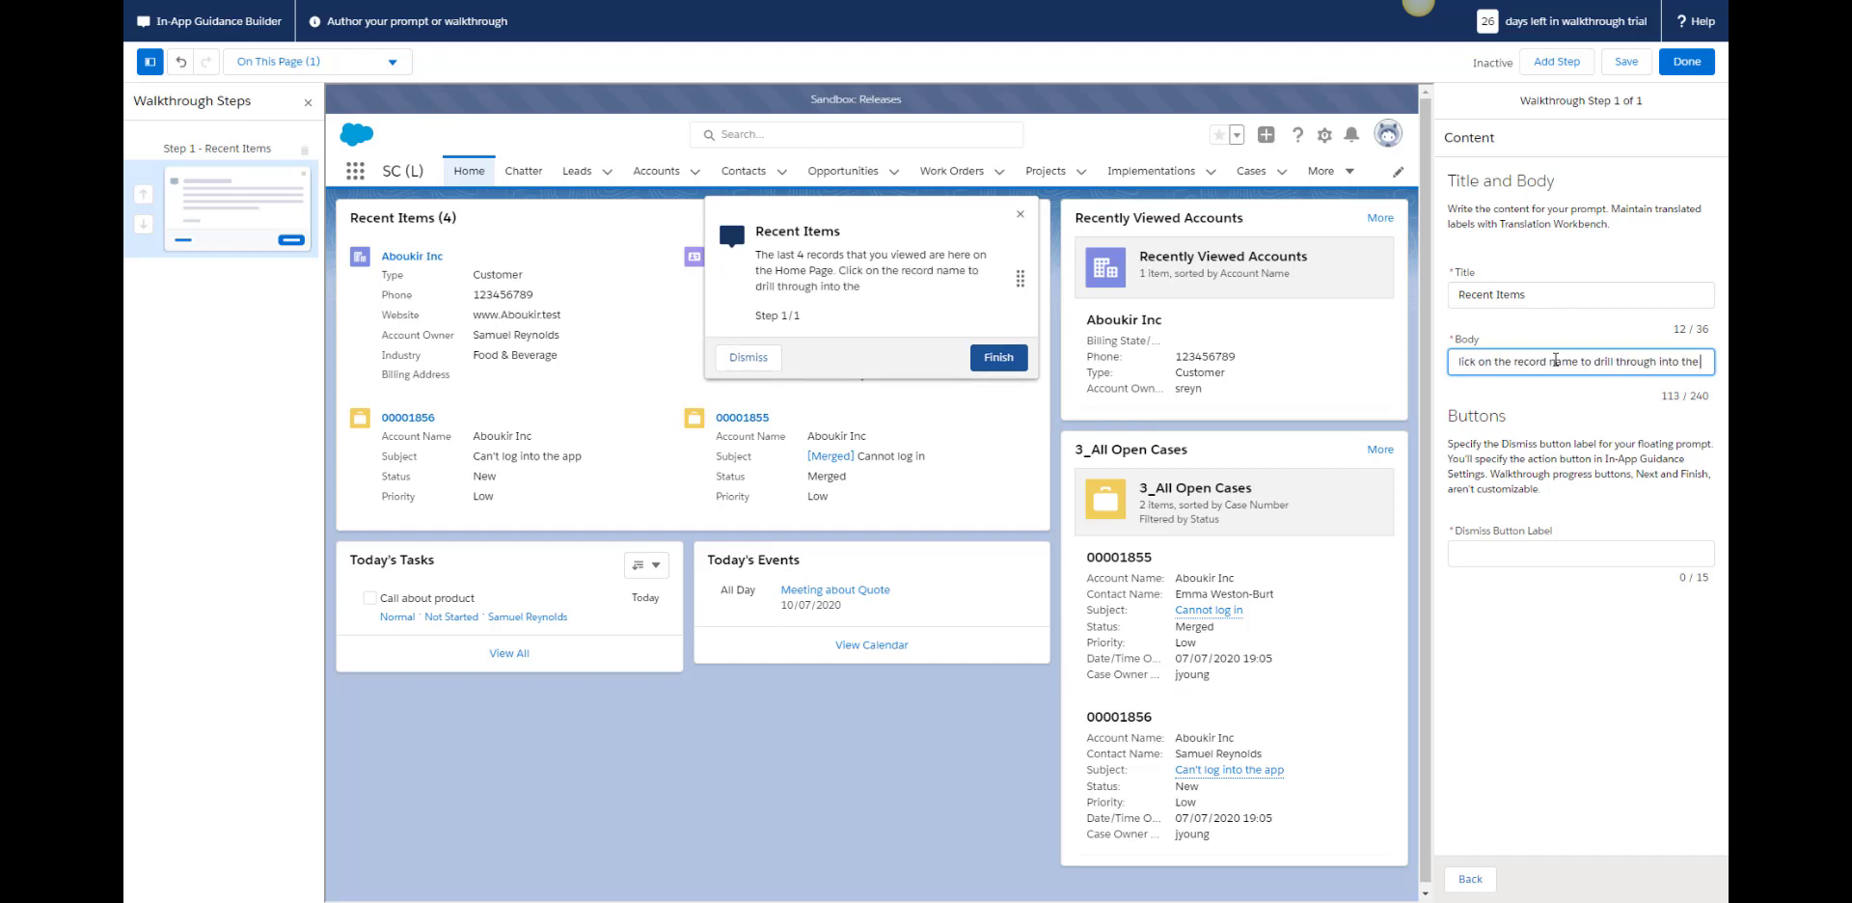
text(detail)
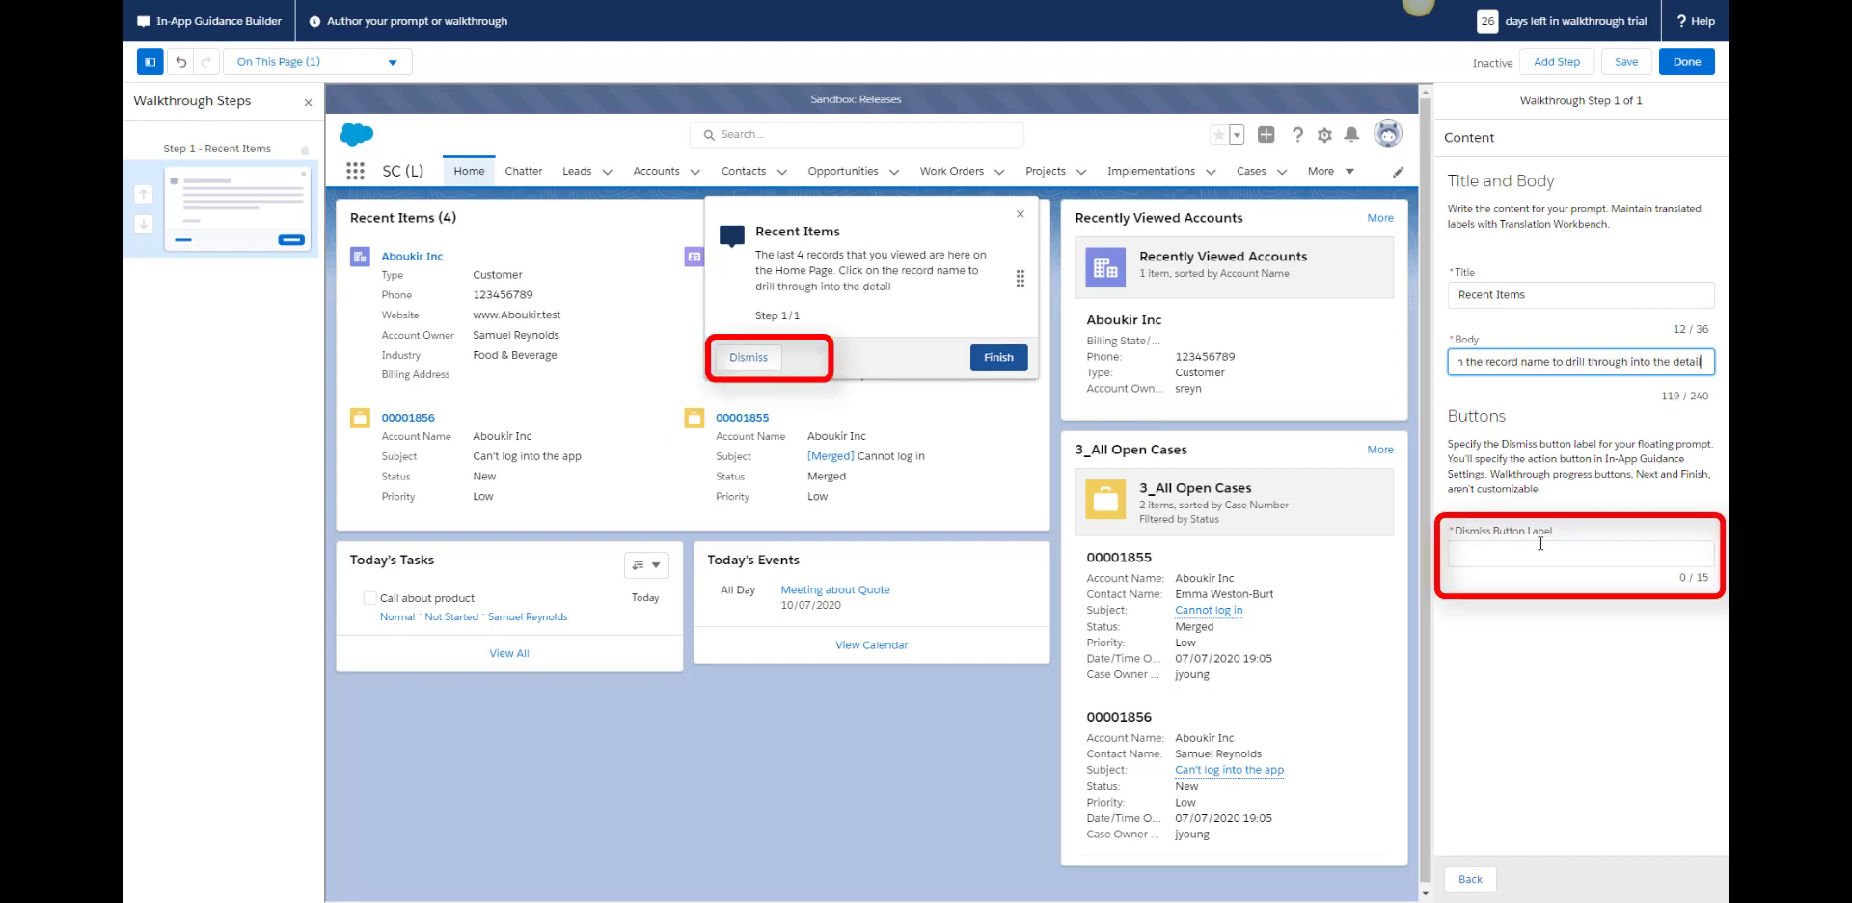
- Label the first prompt's dismiss button "Enough Already"
click(1541, 545)
text(Enough Already)
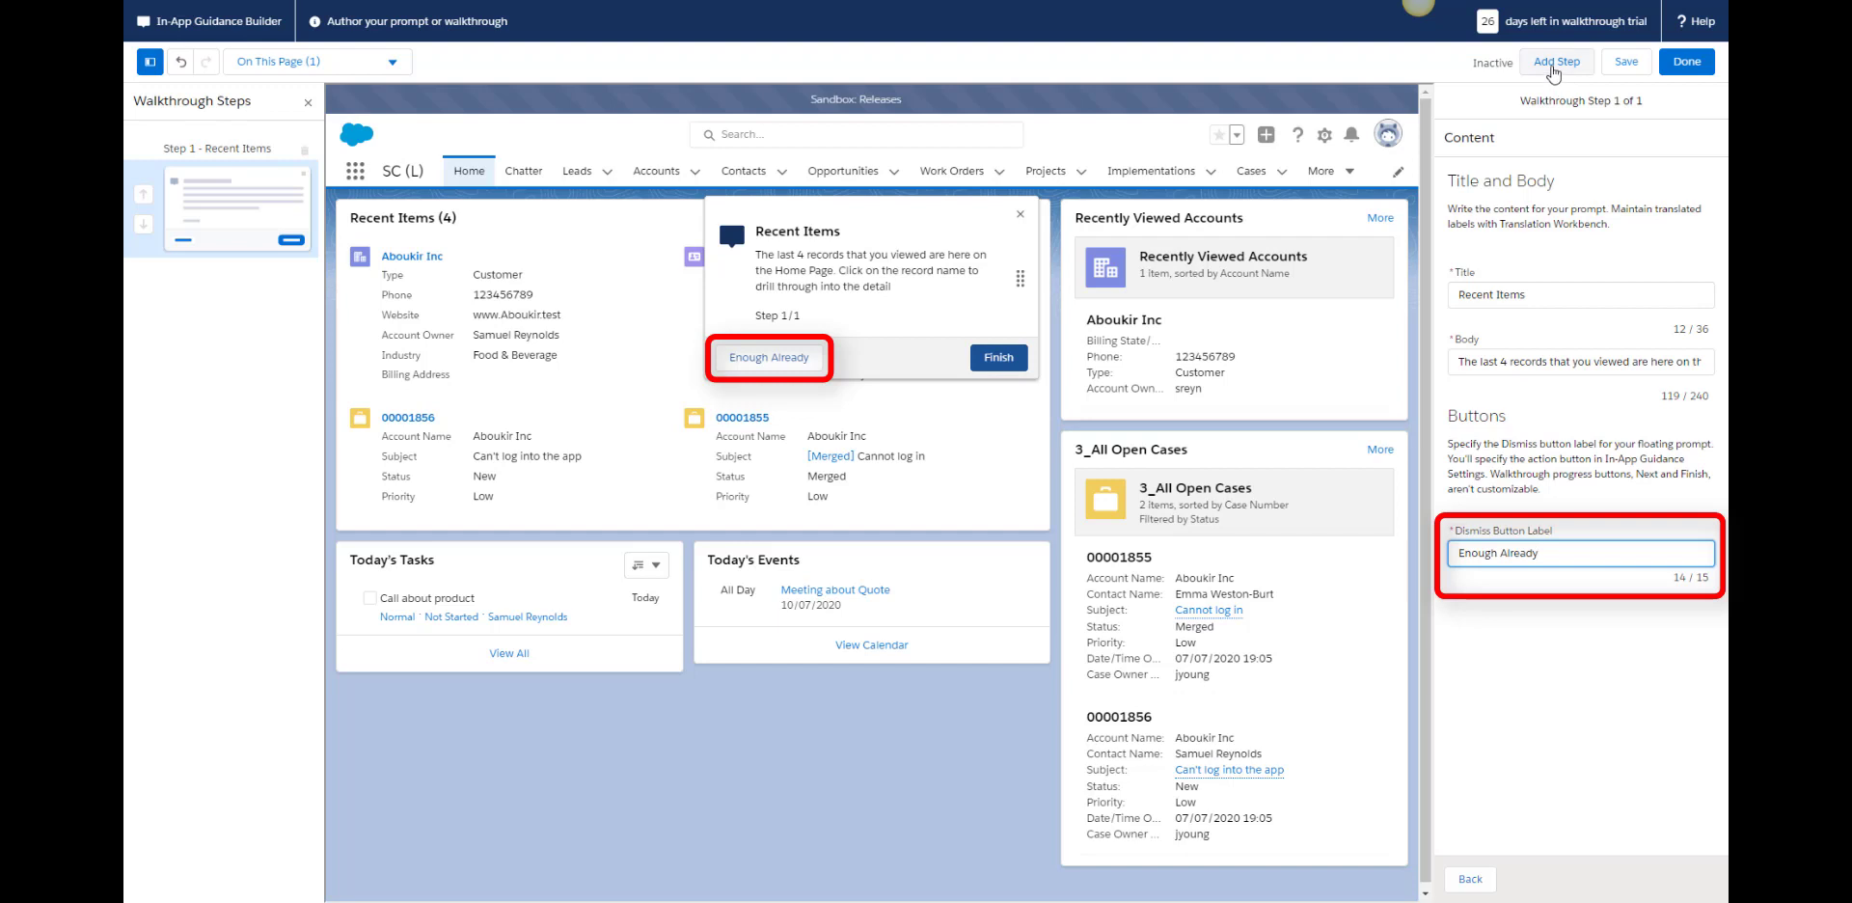
- Add a second walkthrough step as a docked prompt and continue to its content
click(1553, 63)
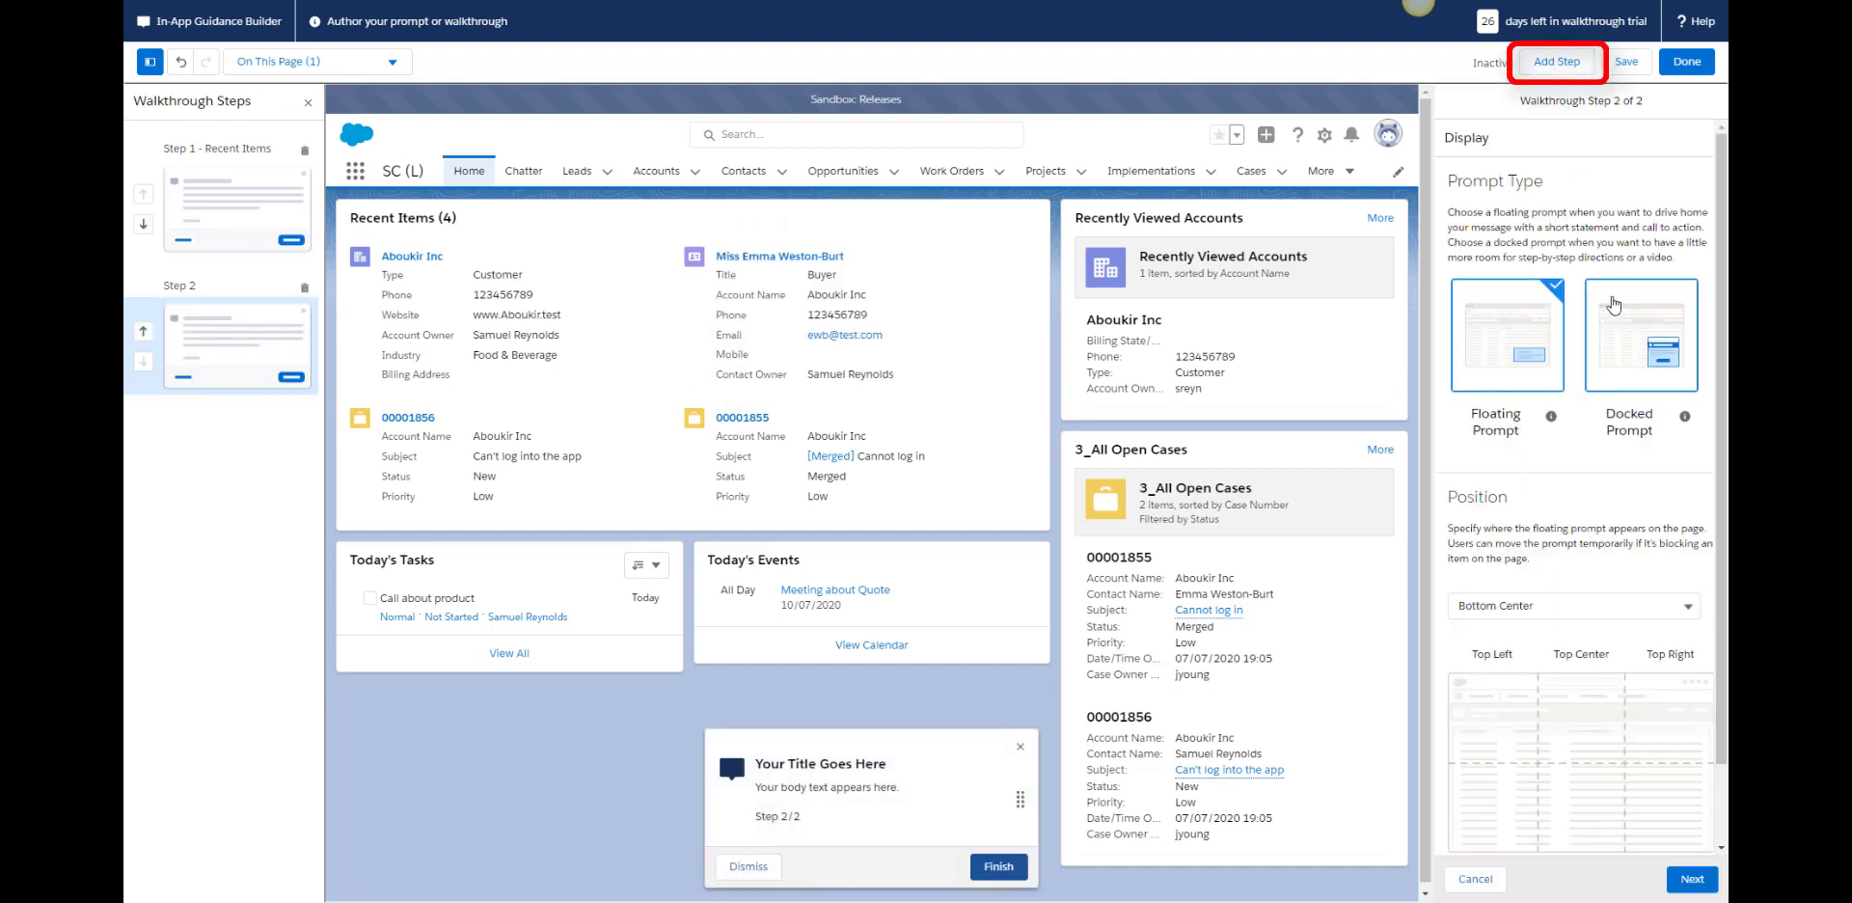
click(1613, 305)
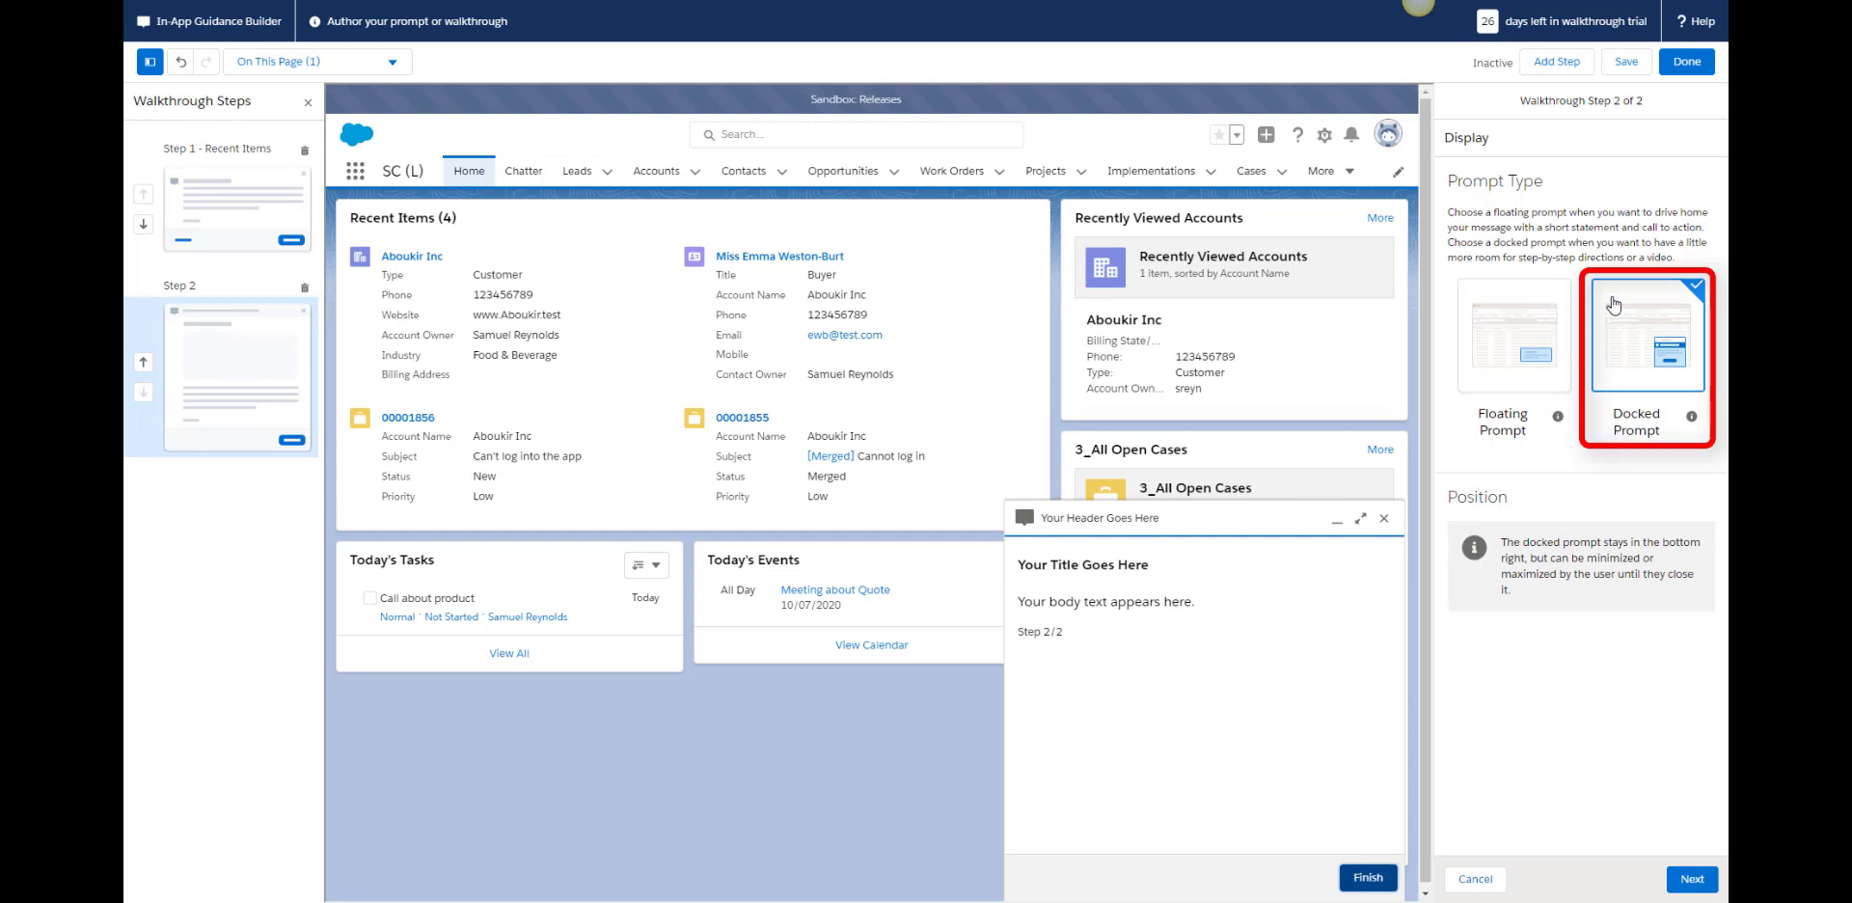
click(1691, 881)
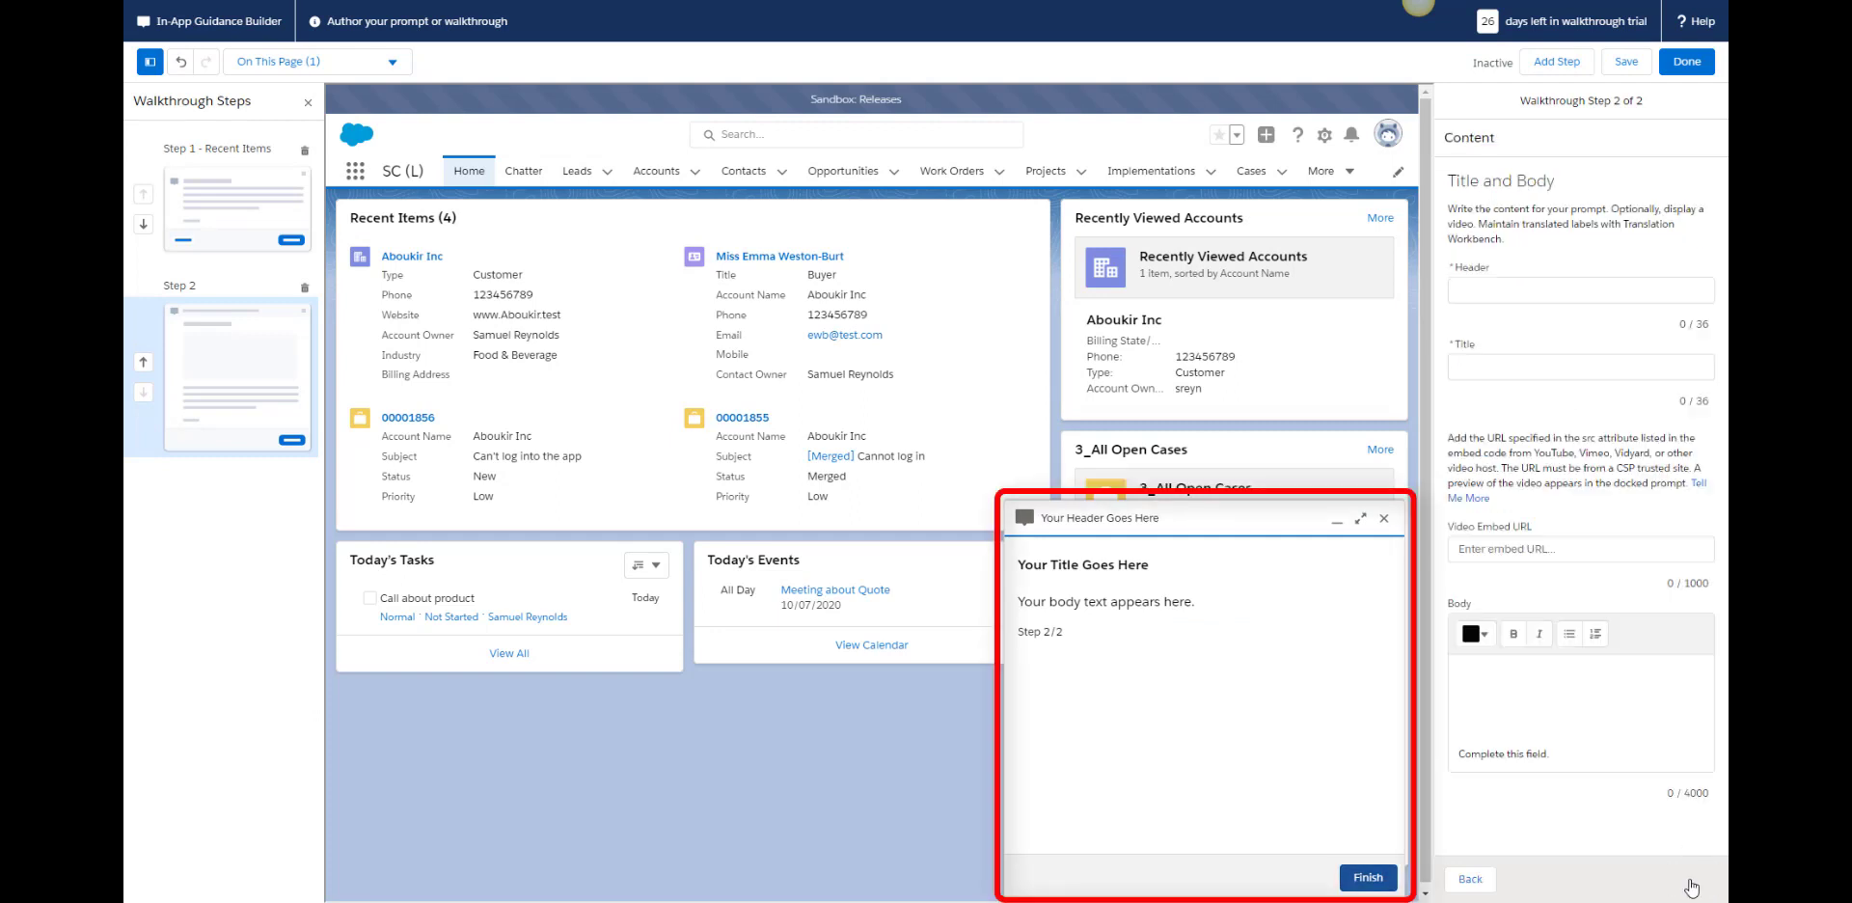
- Give the docked prompt the header "Recently Viewed Accounts", the title "Click into your recent accounts" and the copied YouTube embed URL
click(1496, 290)
text(Recently Viewed Accounts)
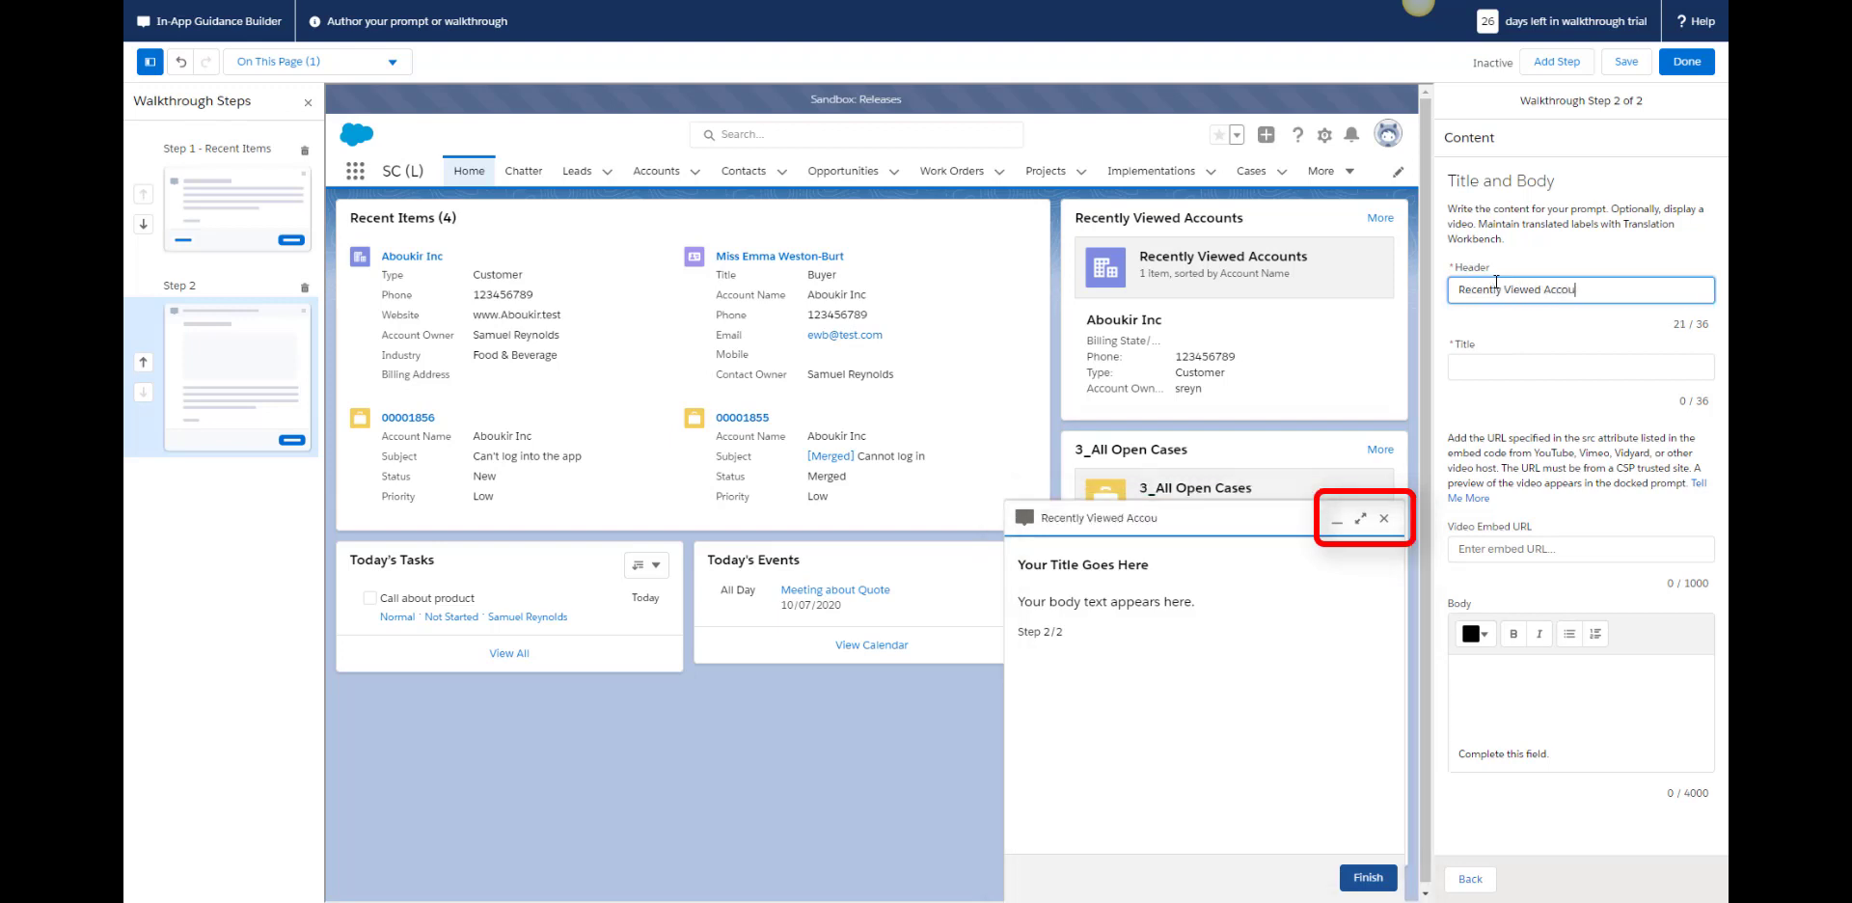
click(1524, 367)
text(Click into your)
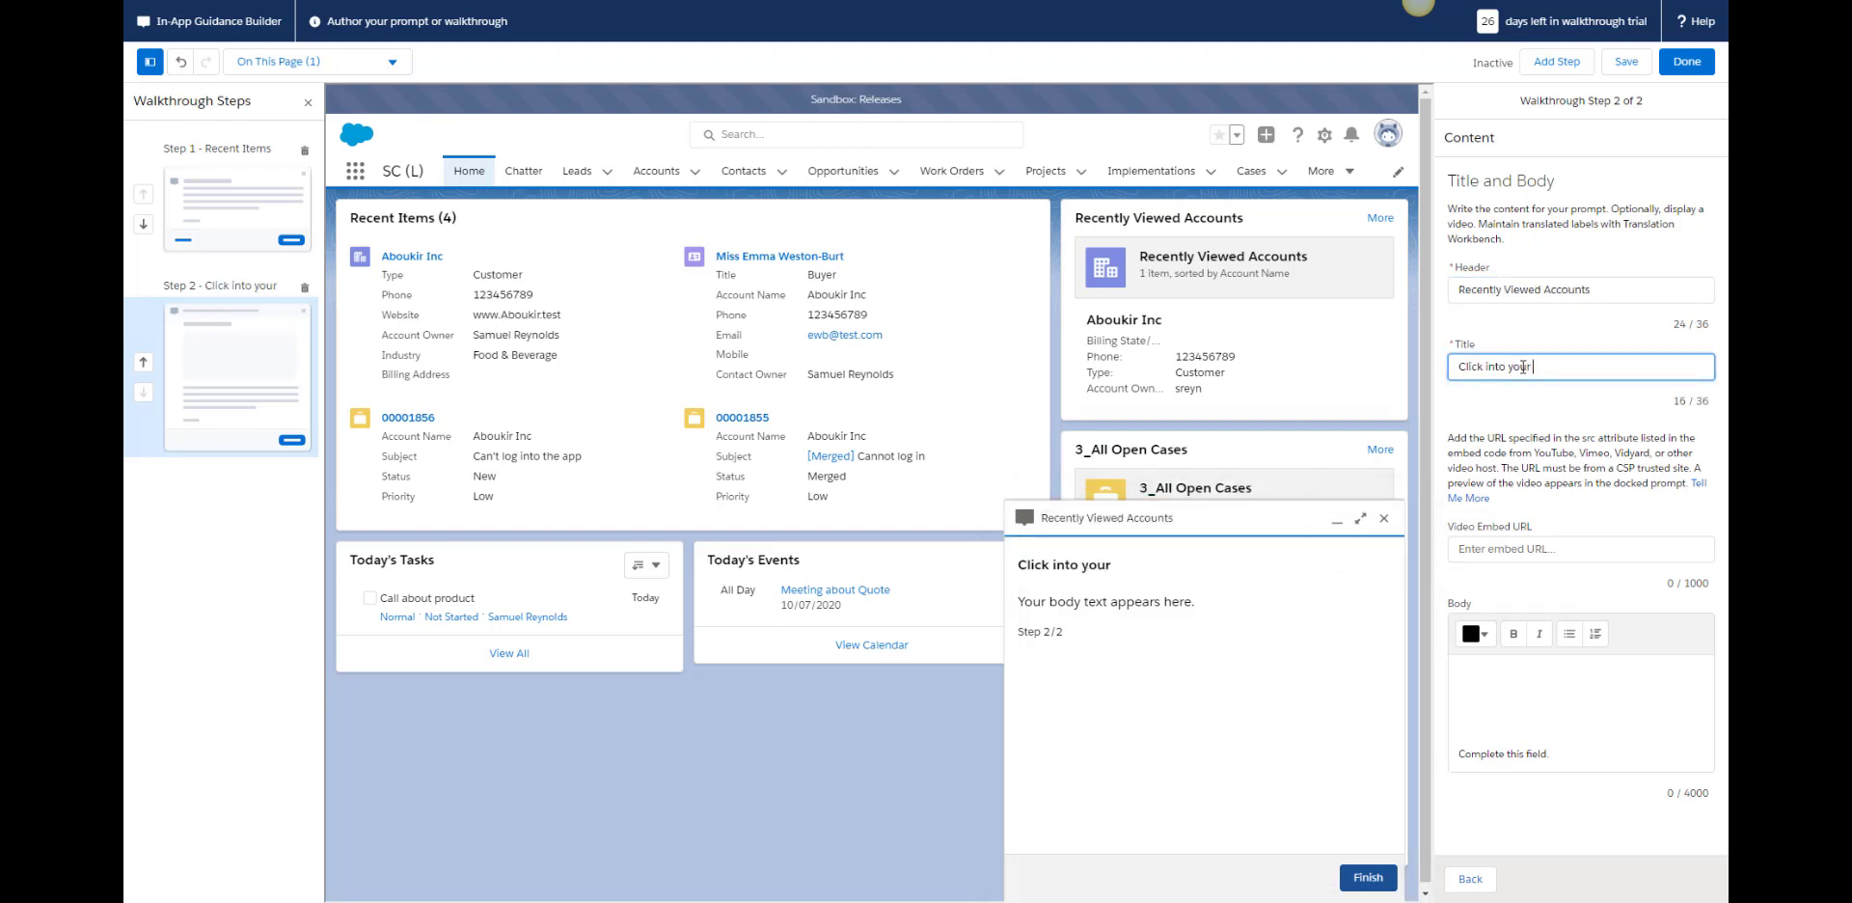
text( recent accounts)
click(1572, 549)
key(ctrl+v)
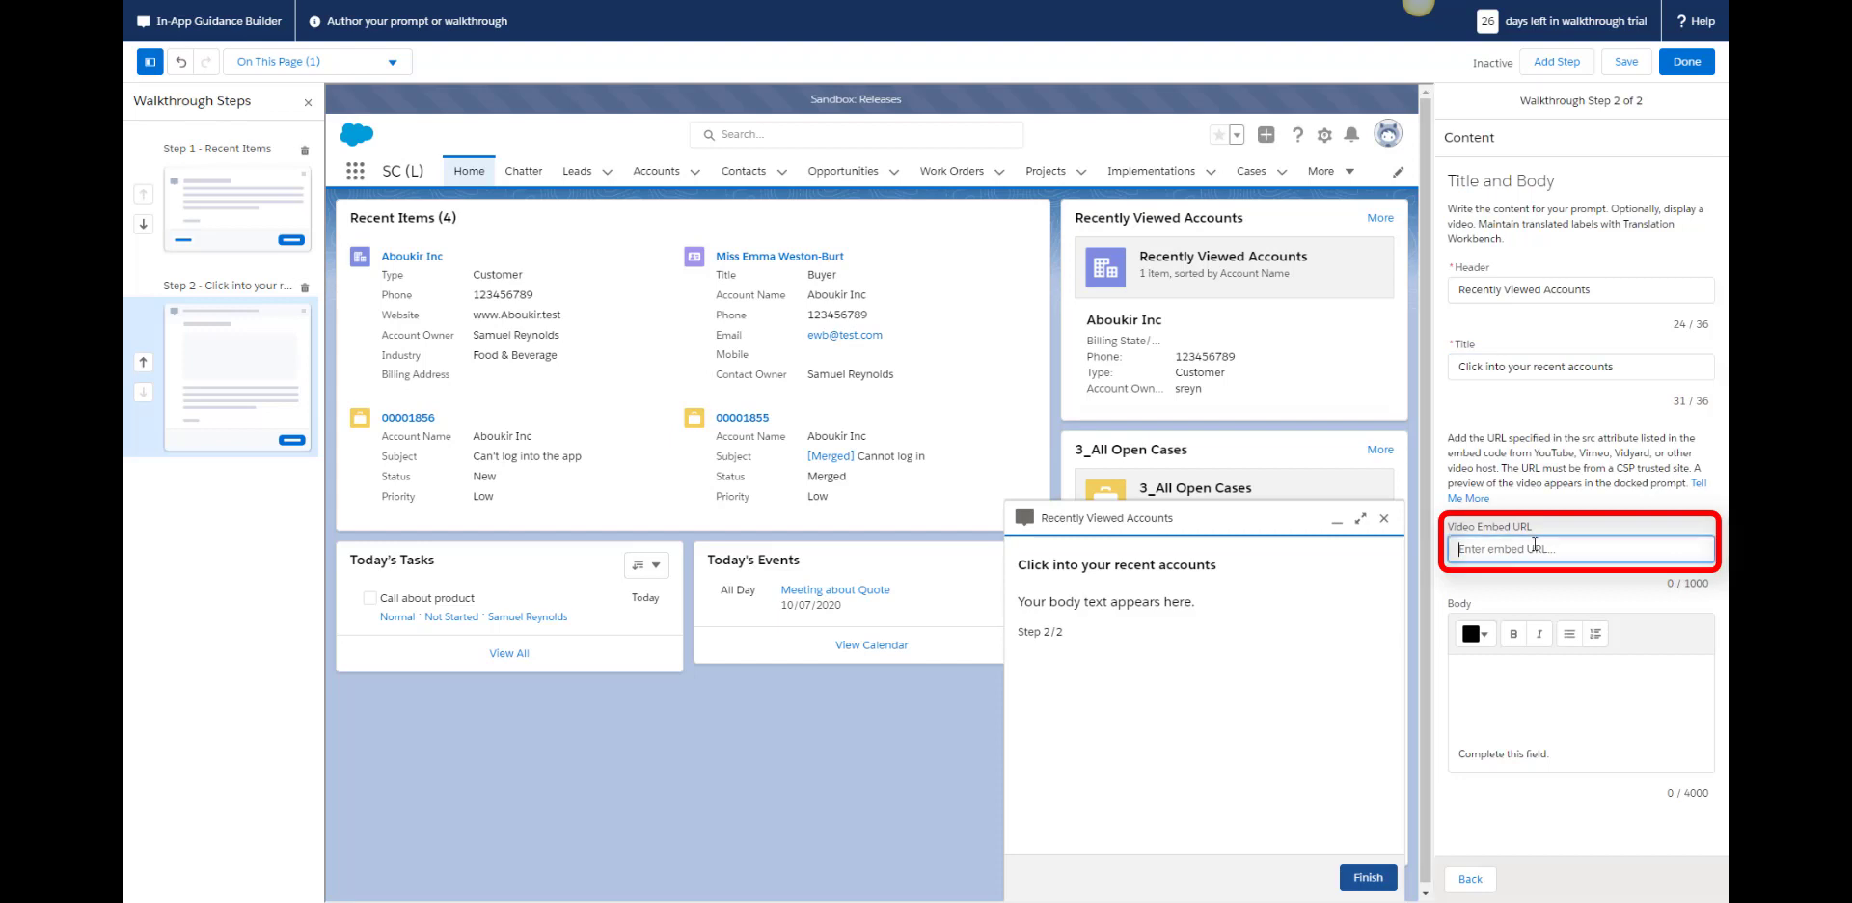
- Set the body to "Take a look at this Account Planning Video and then click into your recently viewed Accounts and set up your strategic Account Plan"
click(1533, 680)
text(Take a look)
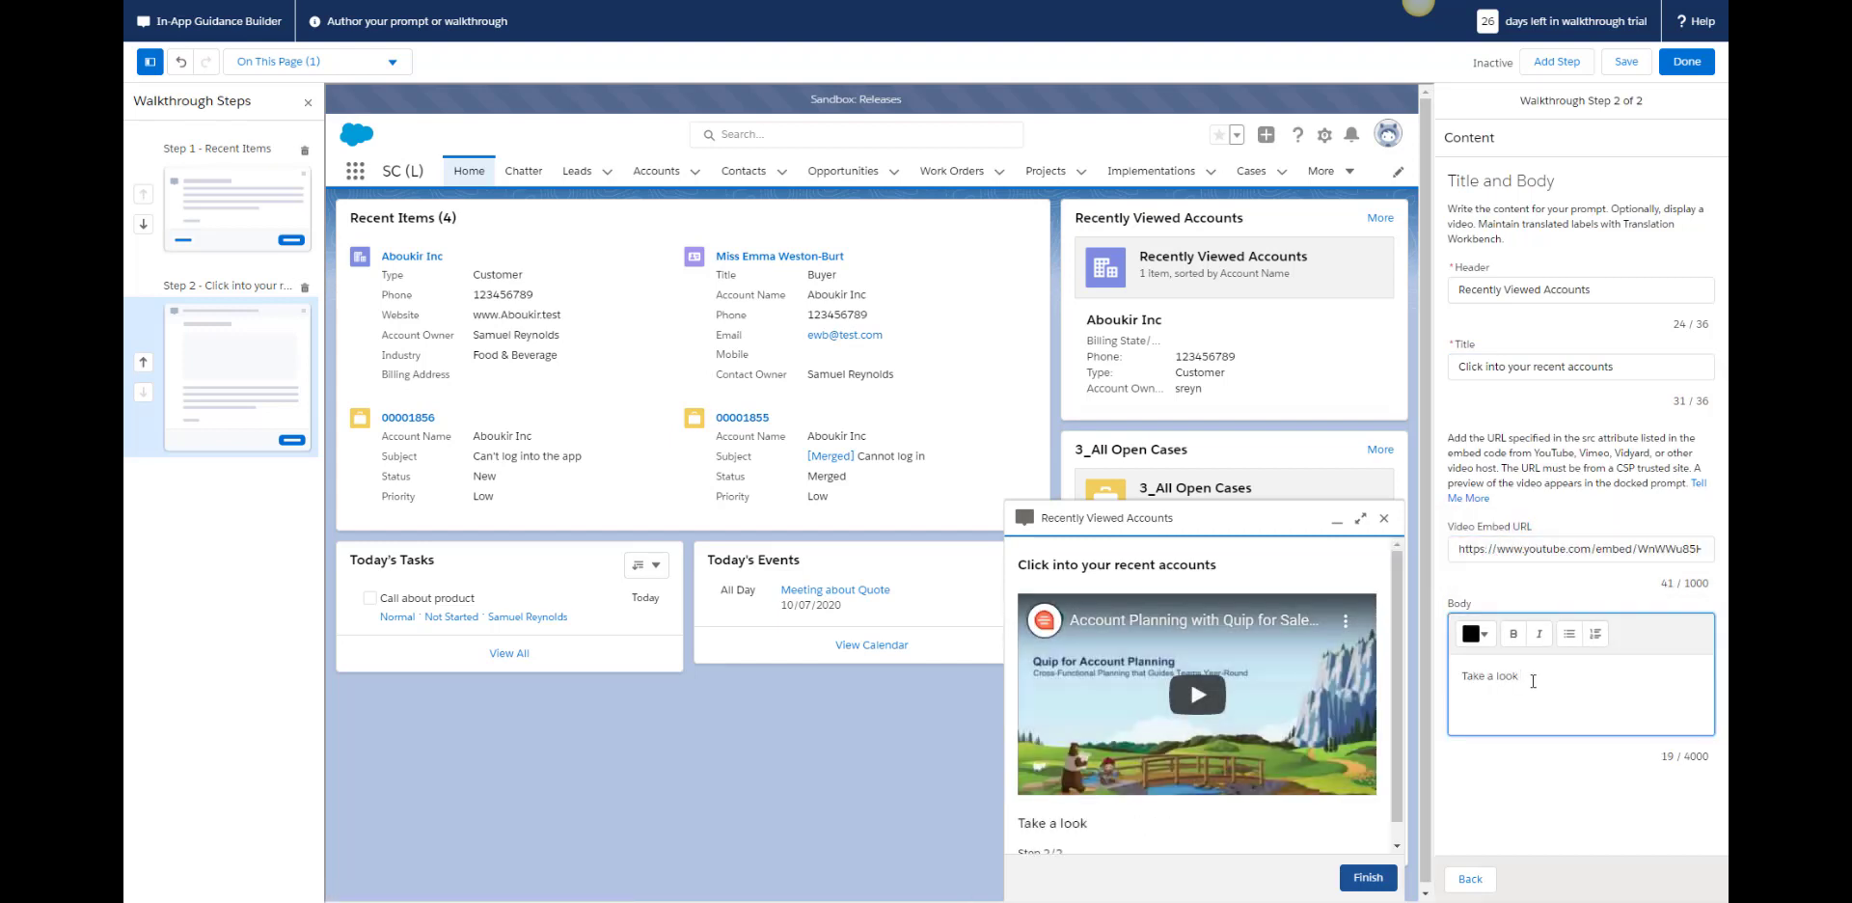
text( at this Account Planning Video and then c)
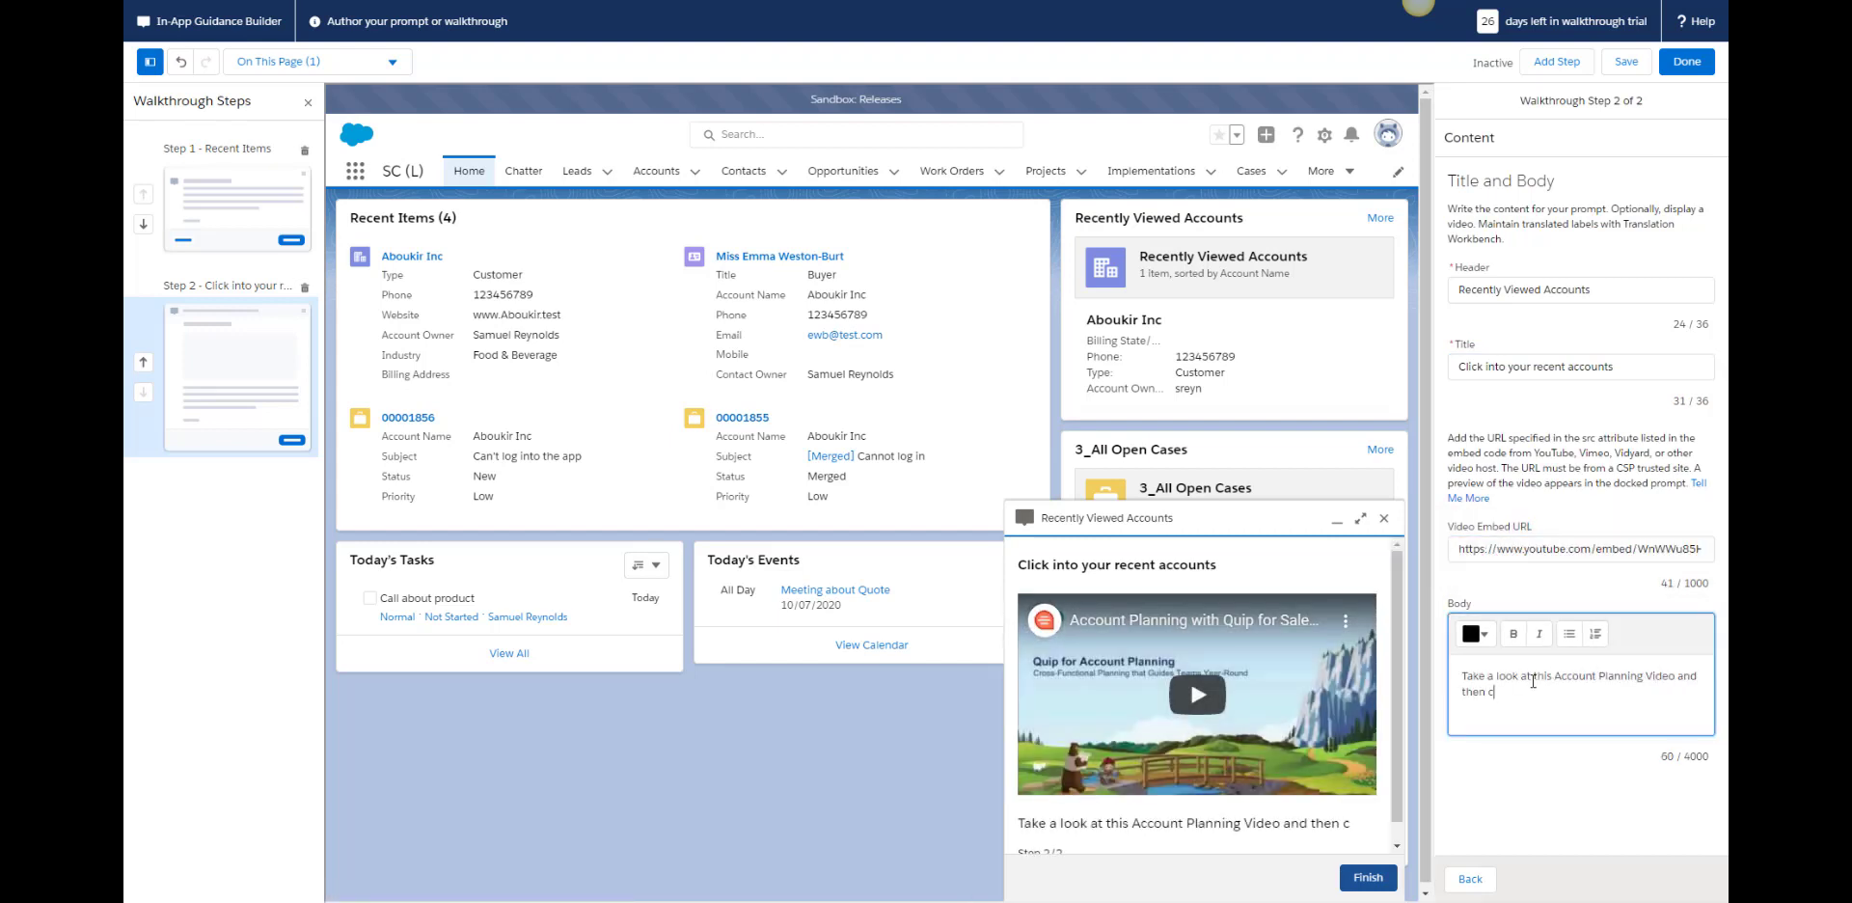
text(lick into your recently viewed Ac)
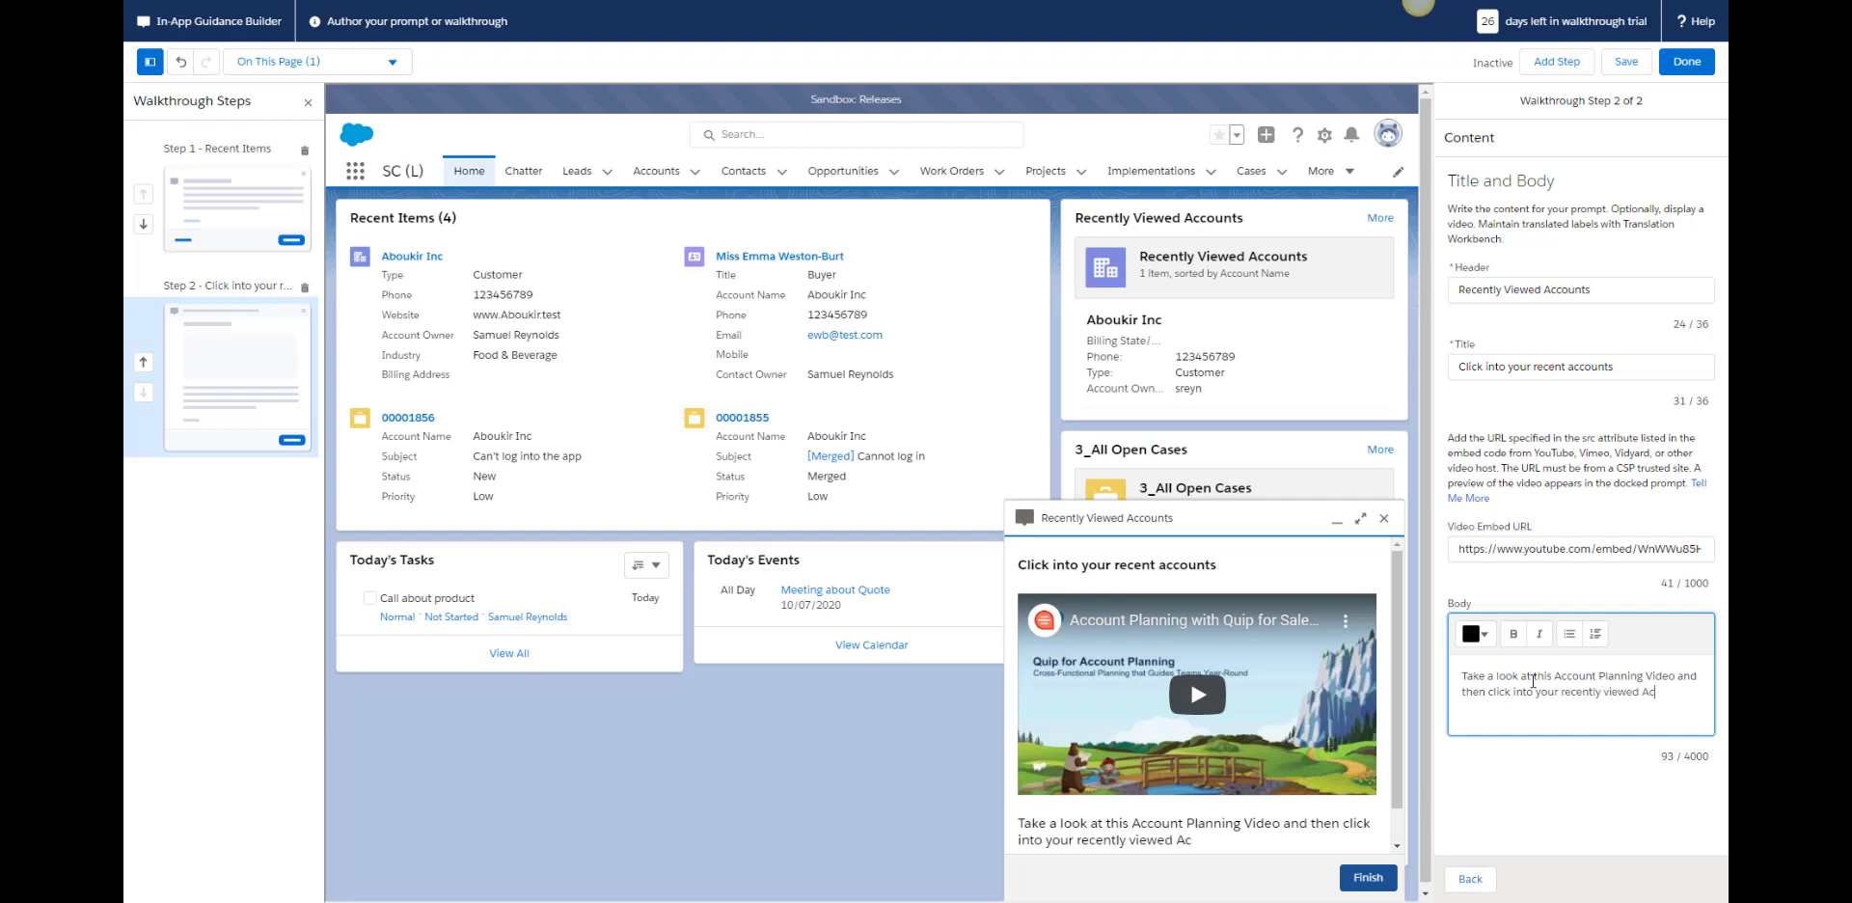
text(counts and set up your strategic Account Plan)
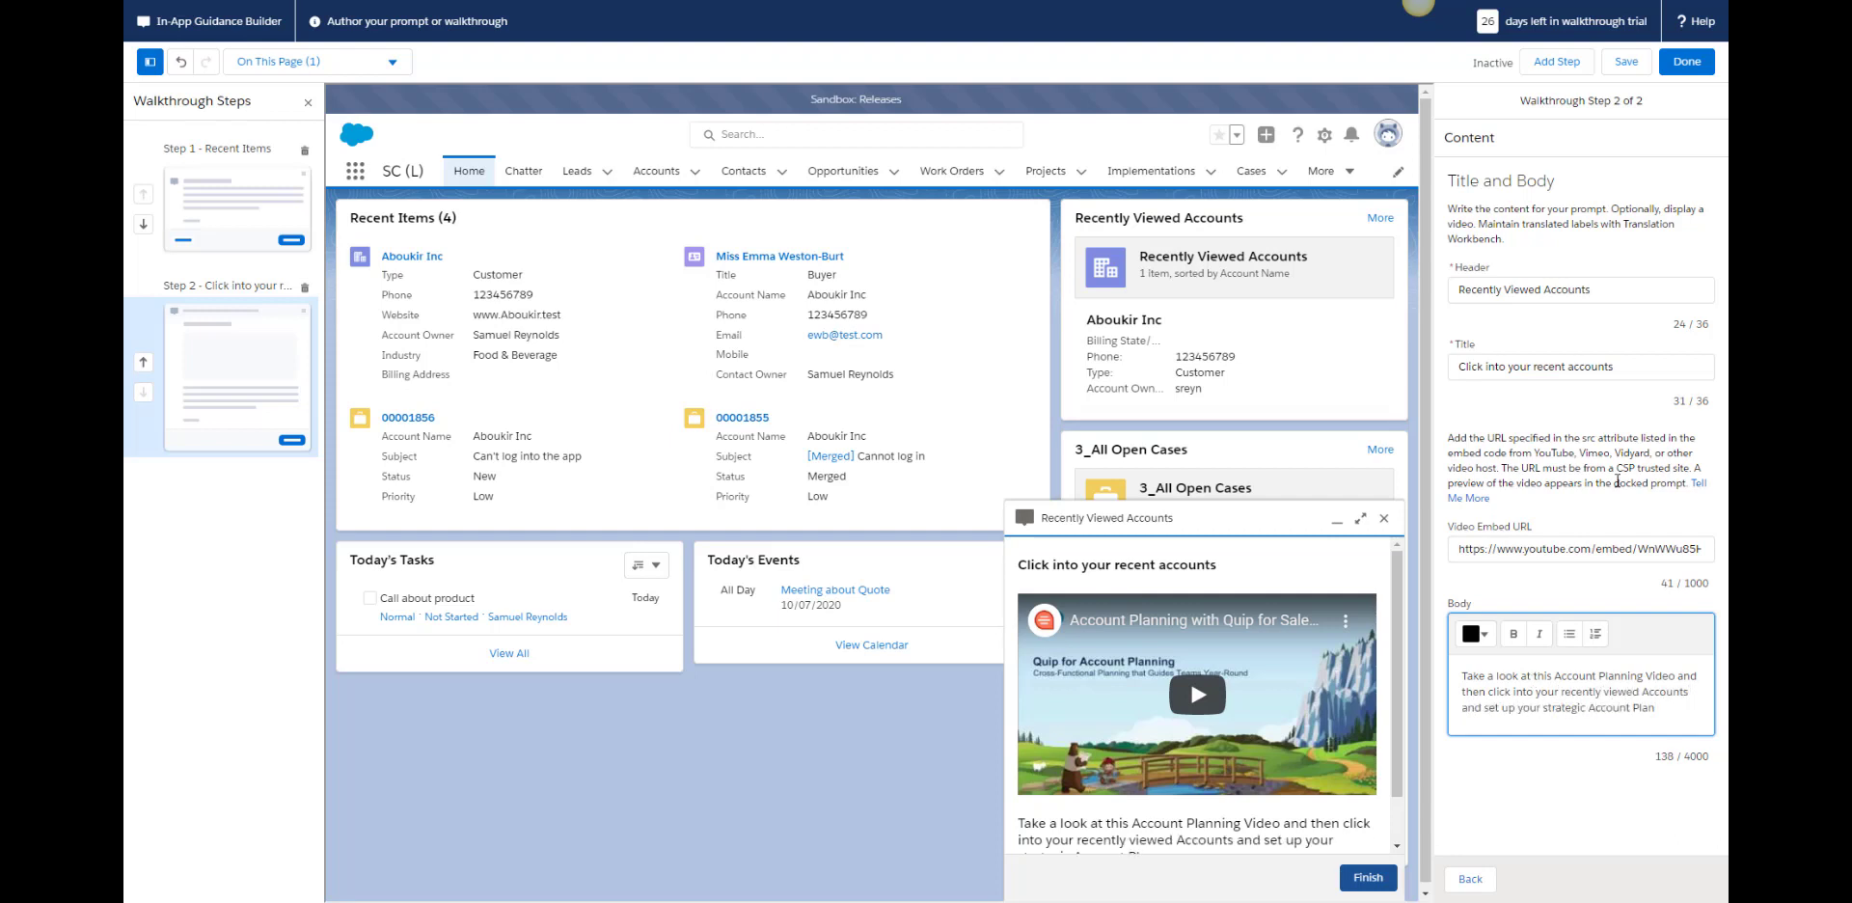
- Add a third step as a floating prompt titled "Today's Activities" with the body "Here you can see your Tasks and Events for today"
click(1557, 61)
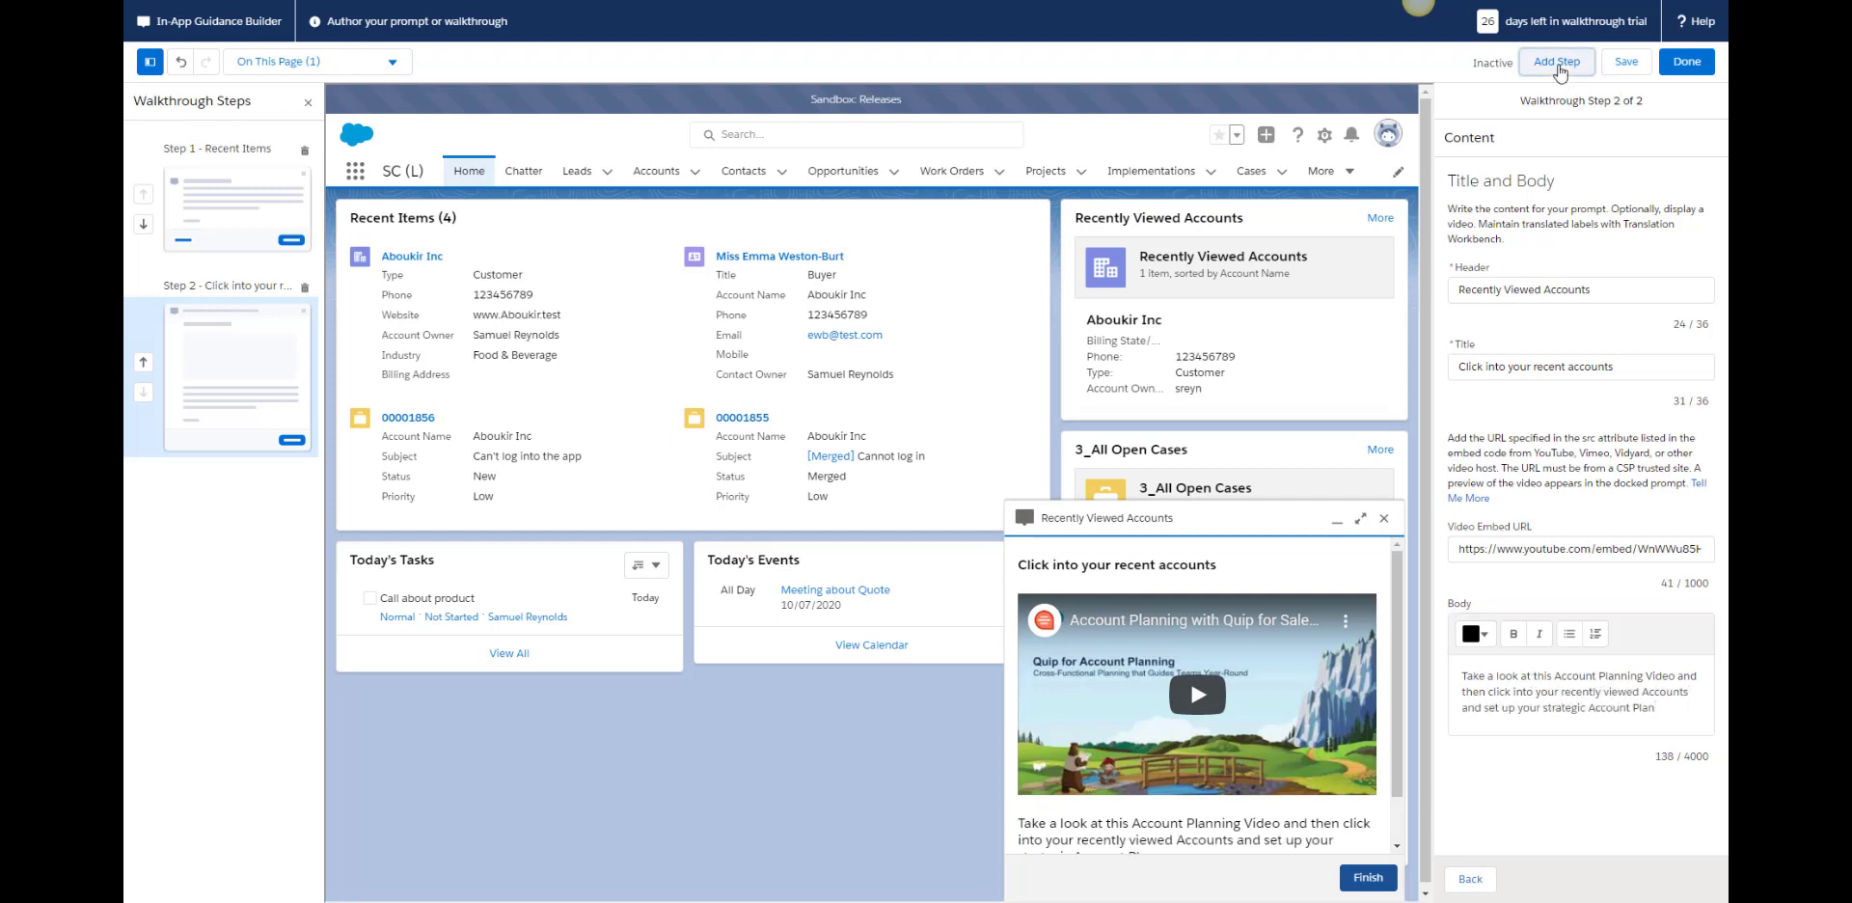
click(1693, 879)
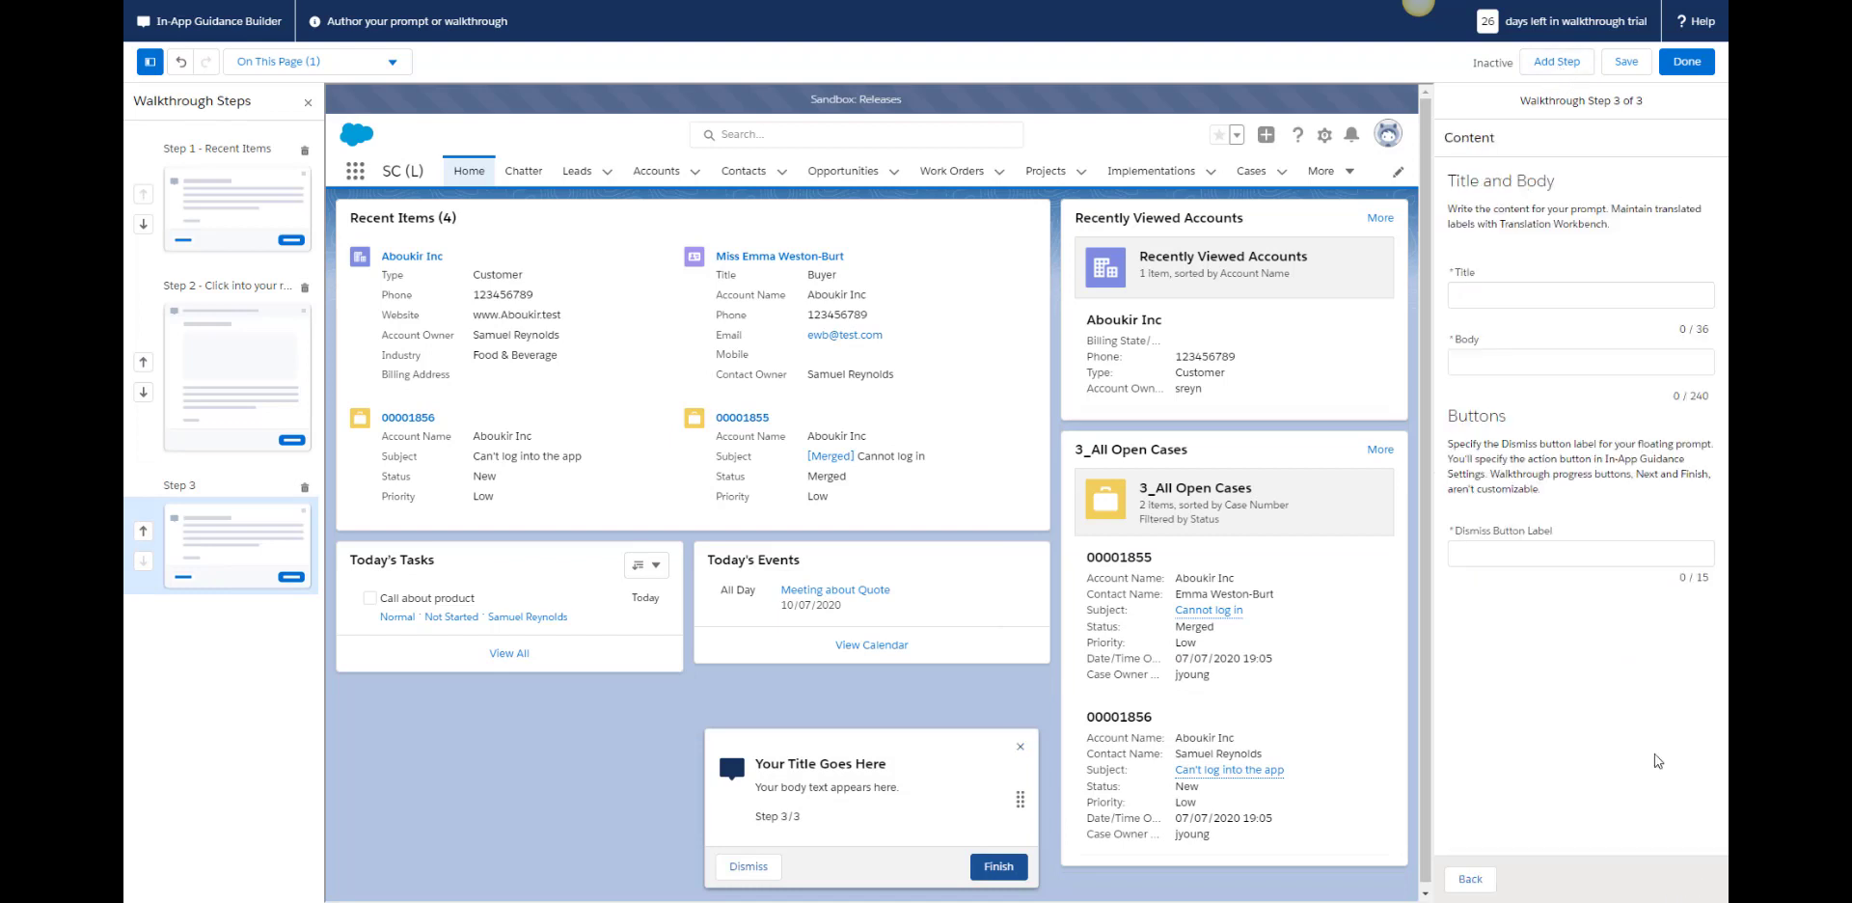
click(1528, 295)
text(Today's Activities)
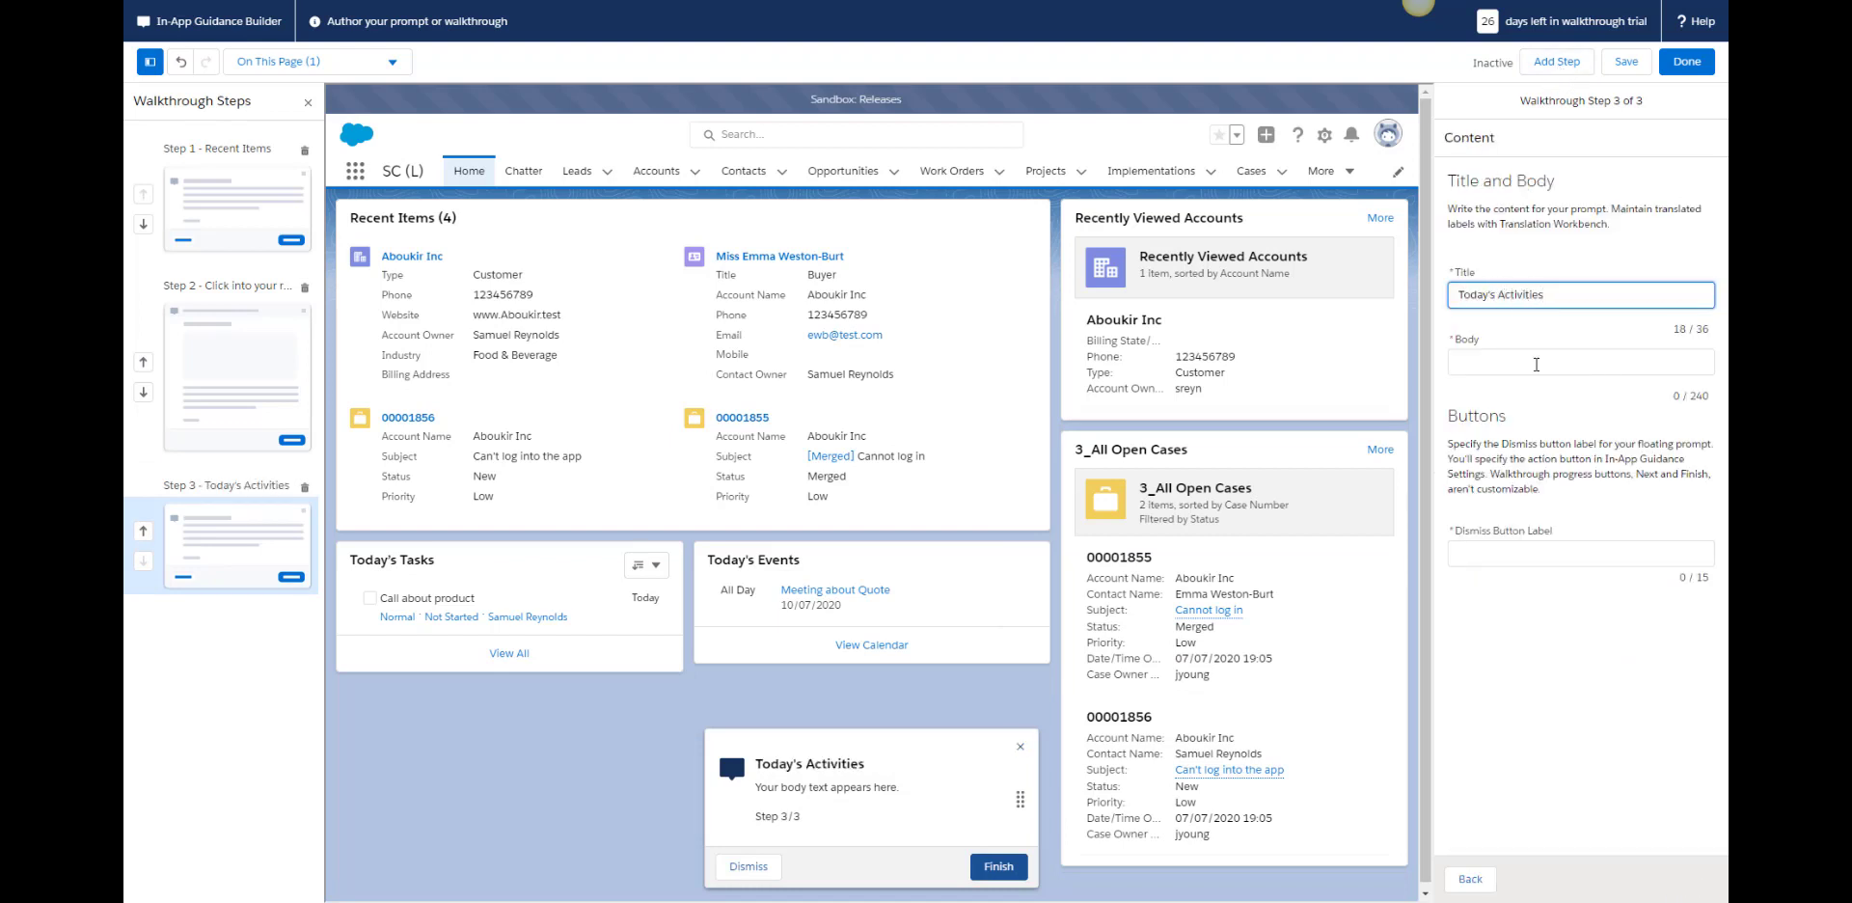
click(1537, 363)
text(Here you can see your Tasks and Events for today)
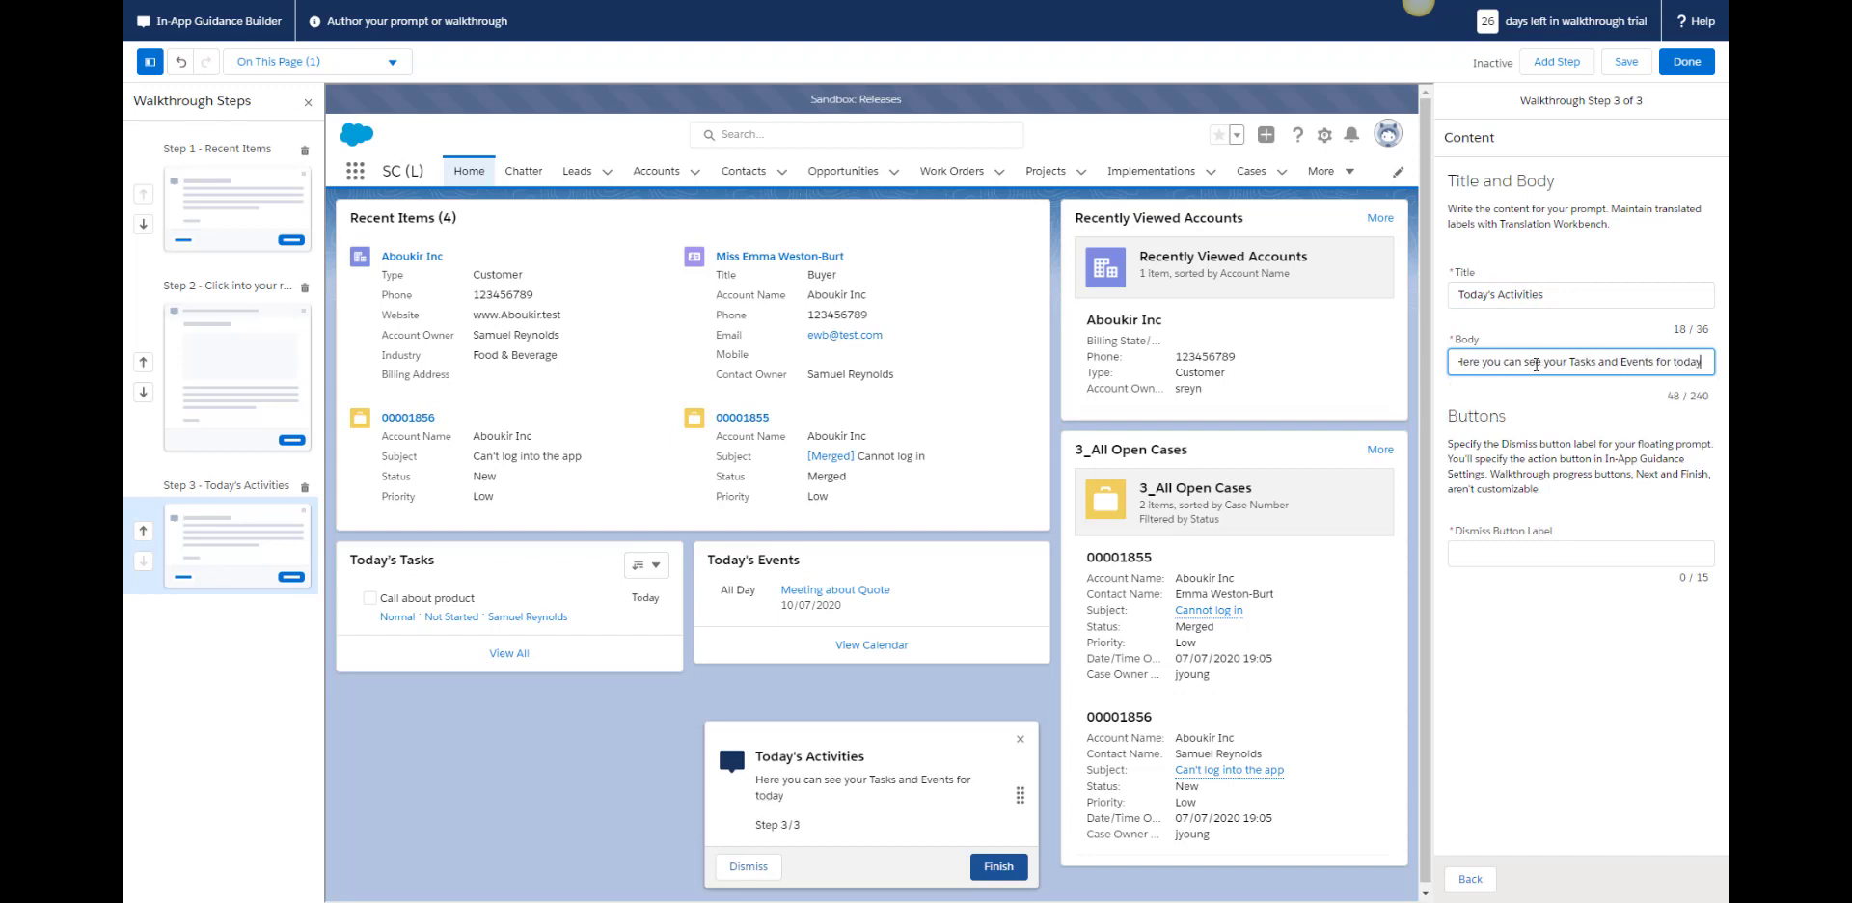
- Set the third prompt's dismiss button label to "Enough Already"
click(1505, 554)
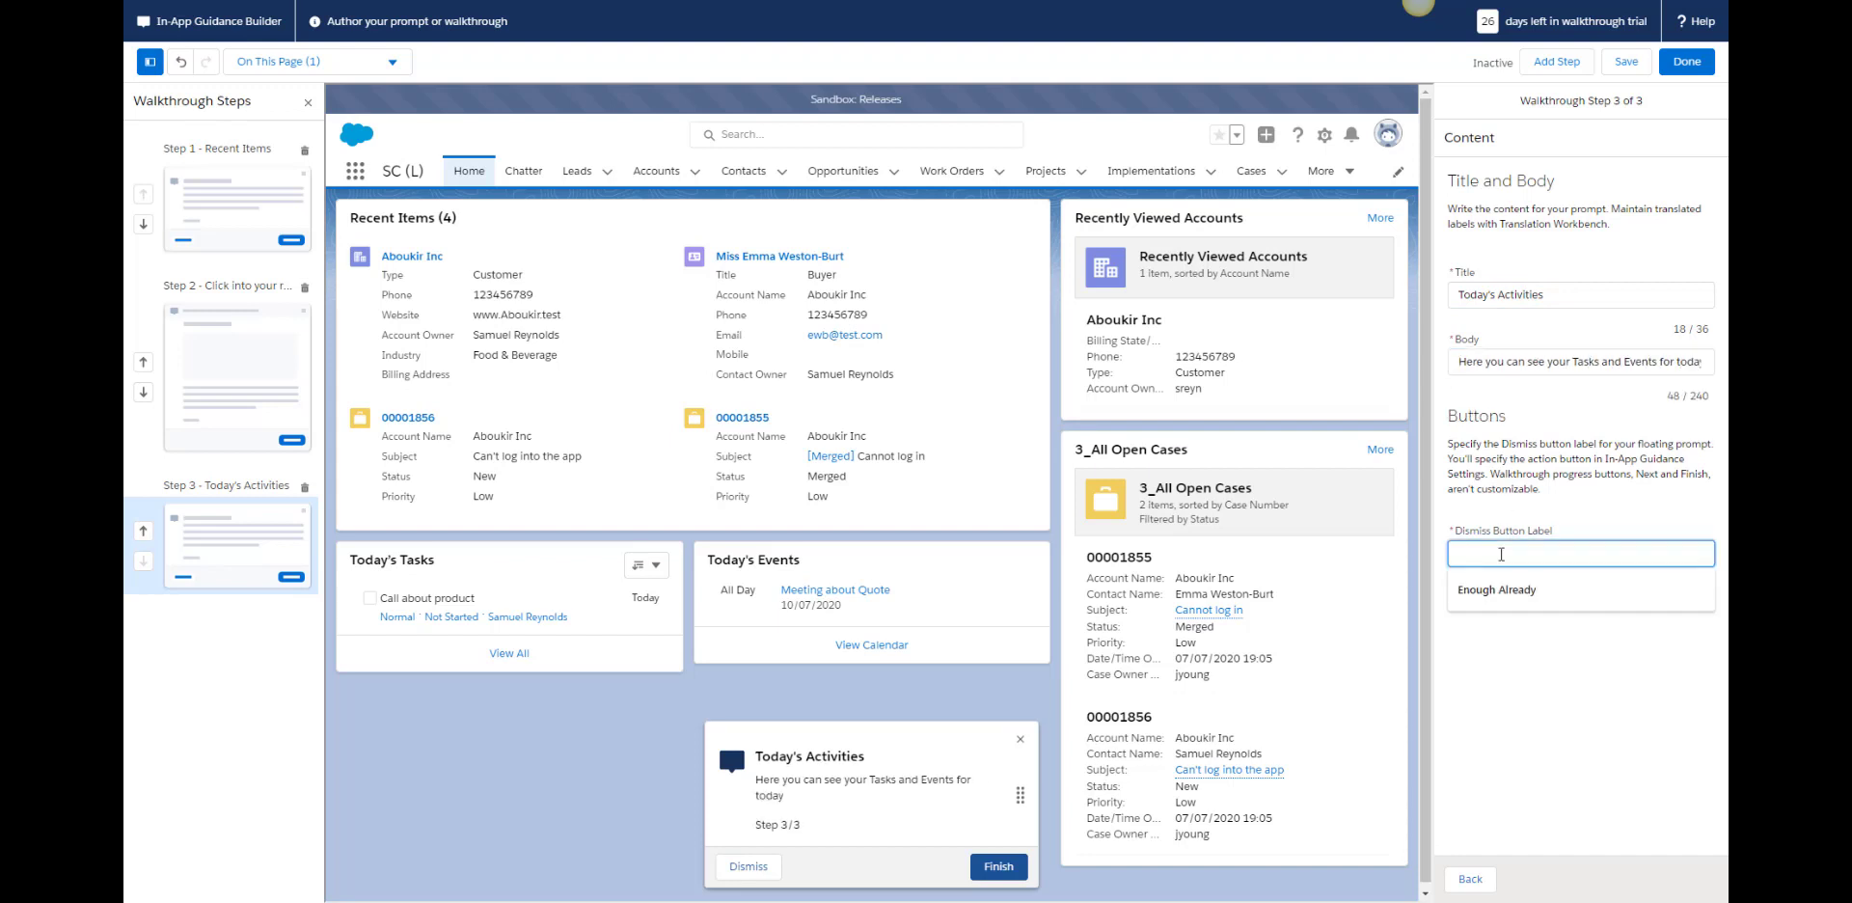
text(Enough Already)
click(1541, 637)
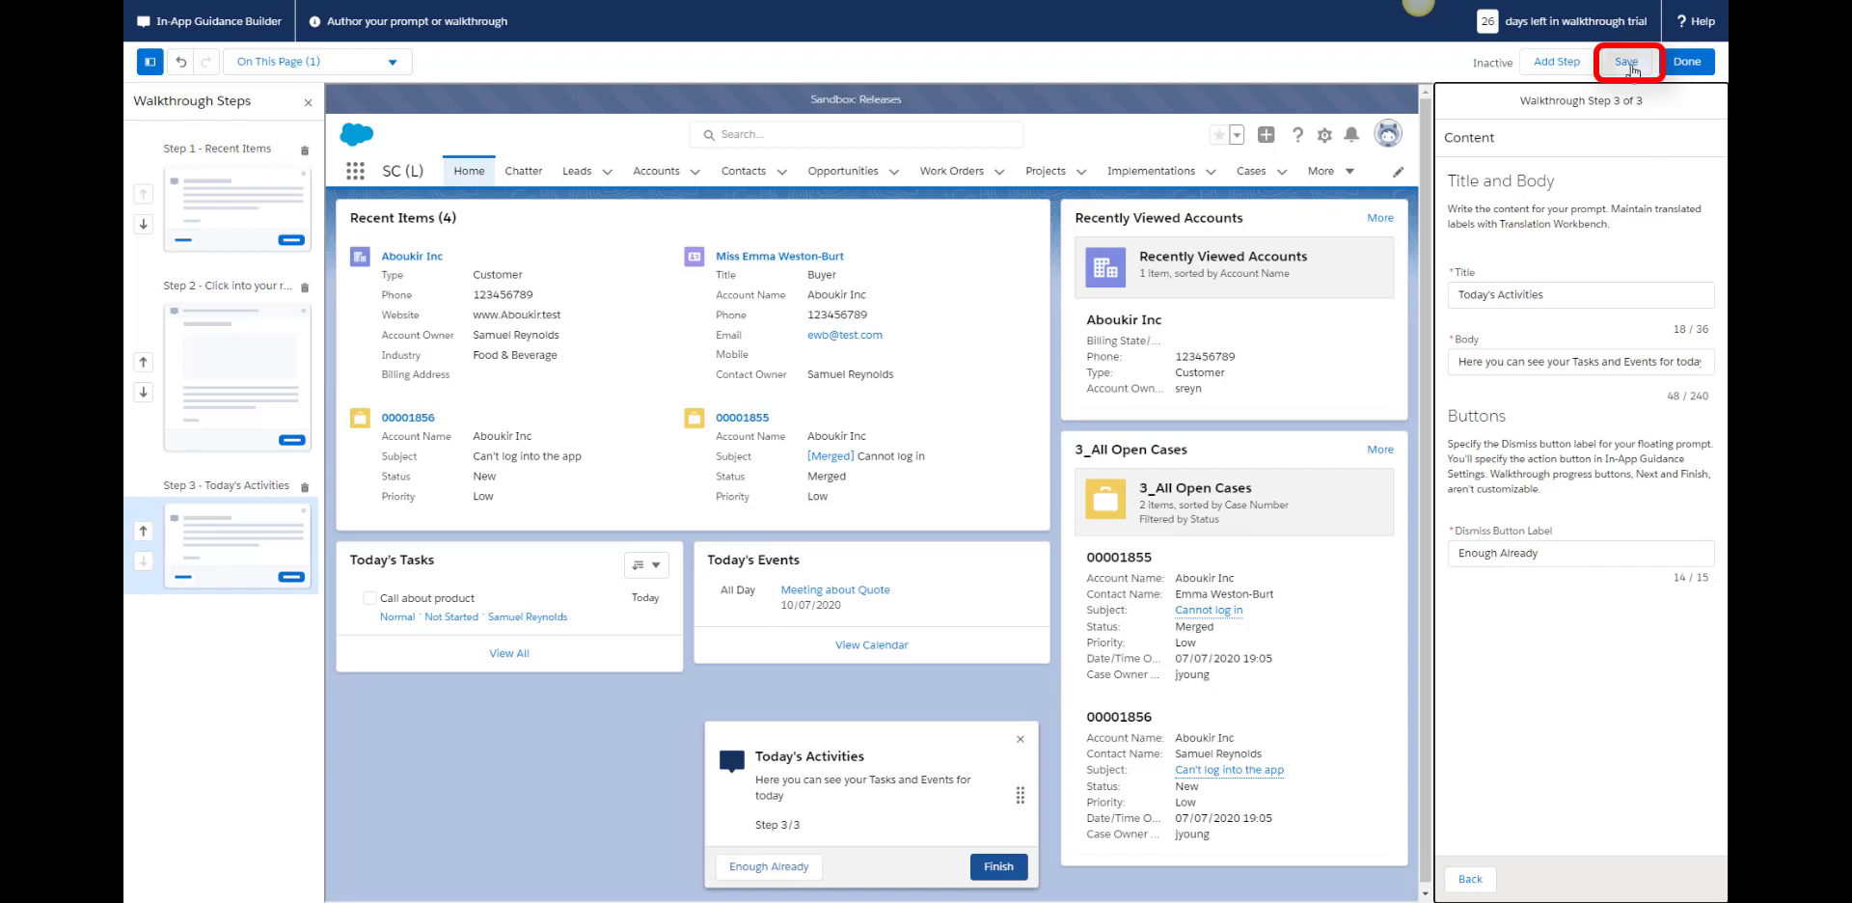
- Start saving the walkthrough and set its action link label to "Learn More"
click(1627, 64)
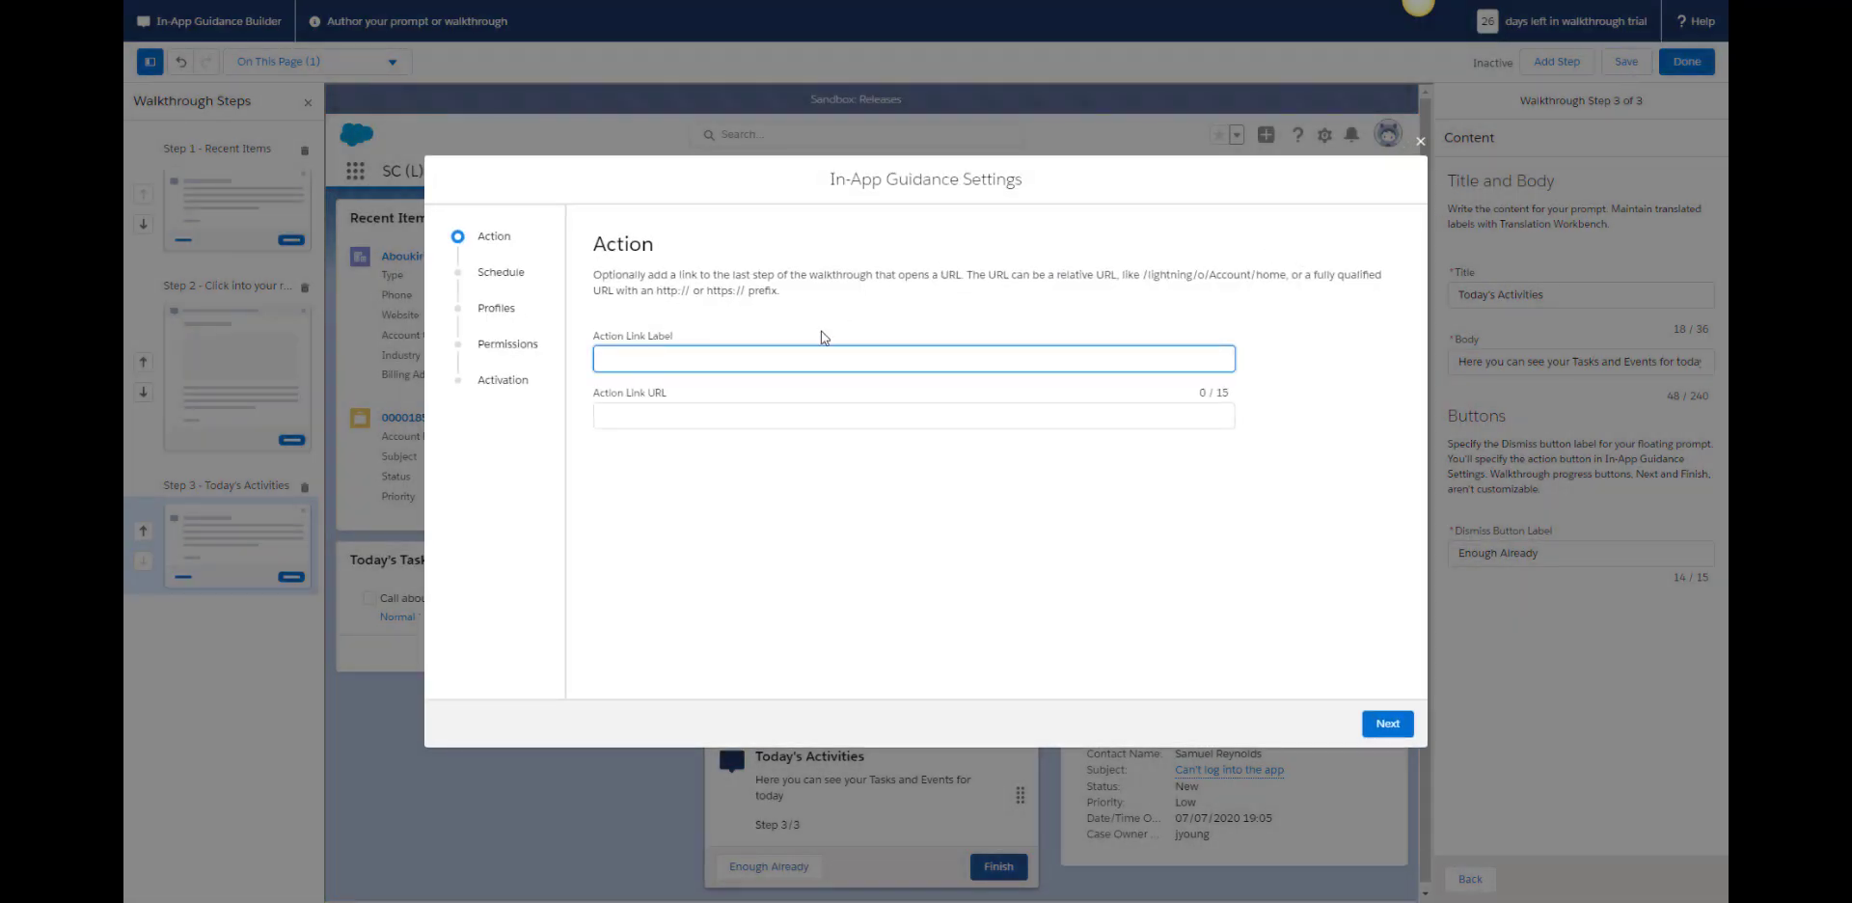
click(765, 359)
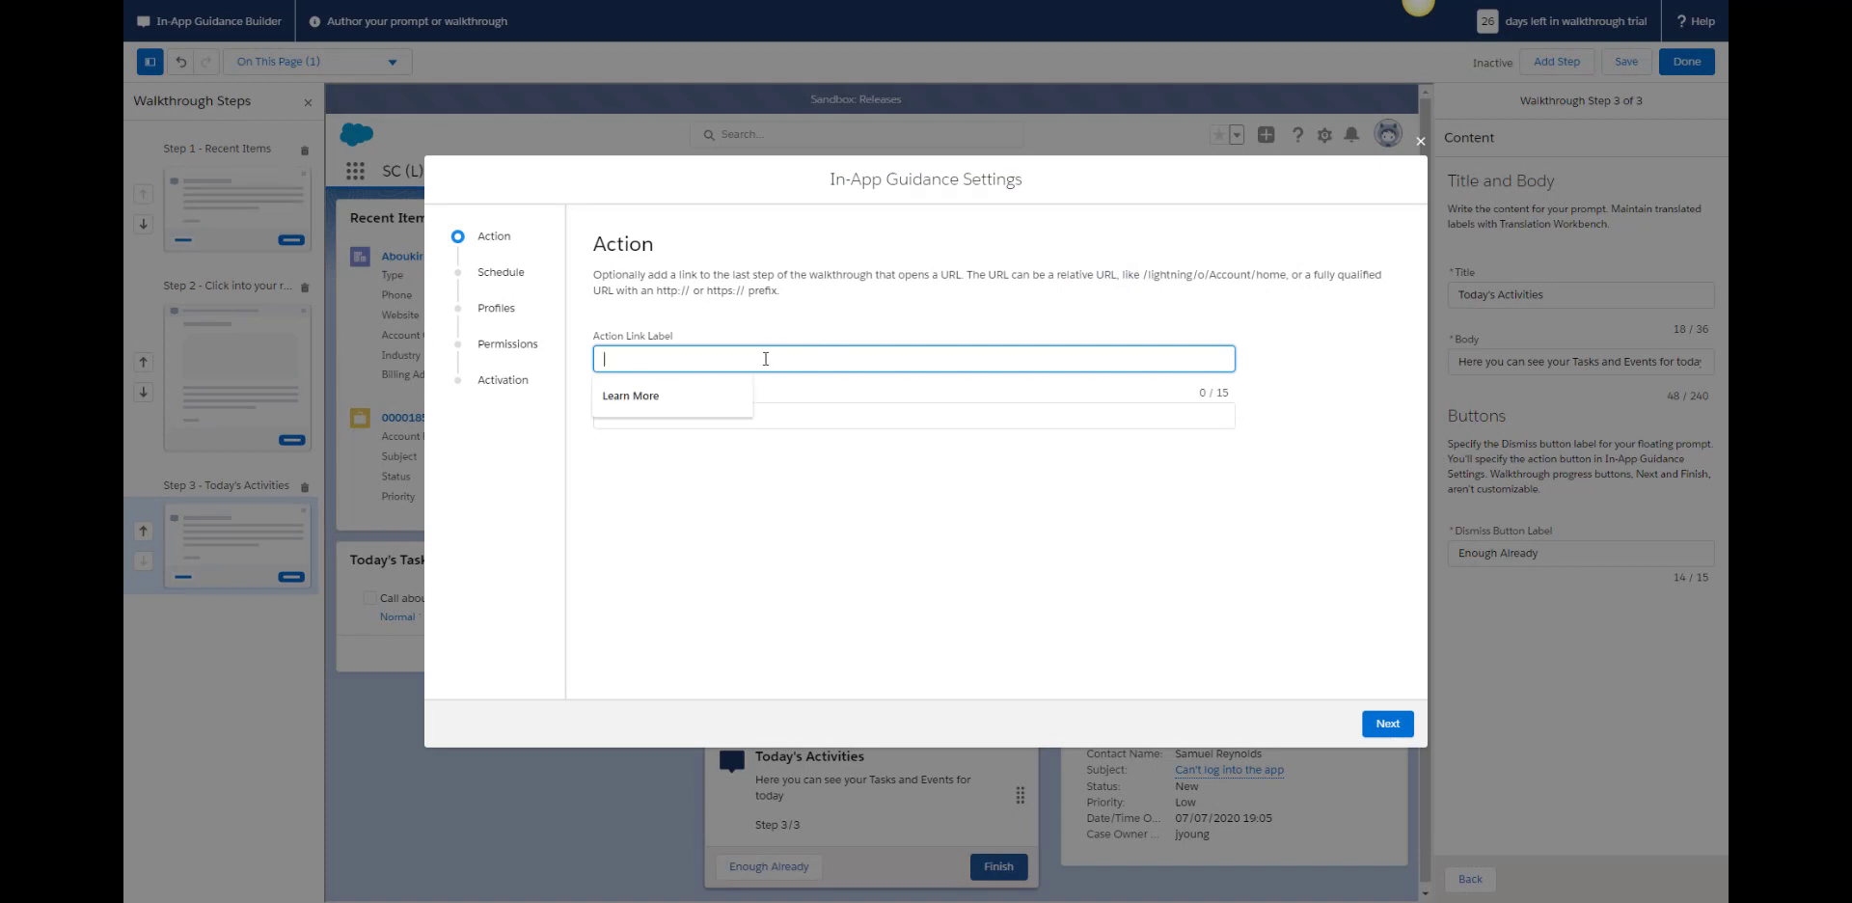
text(Le)
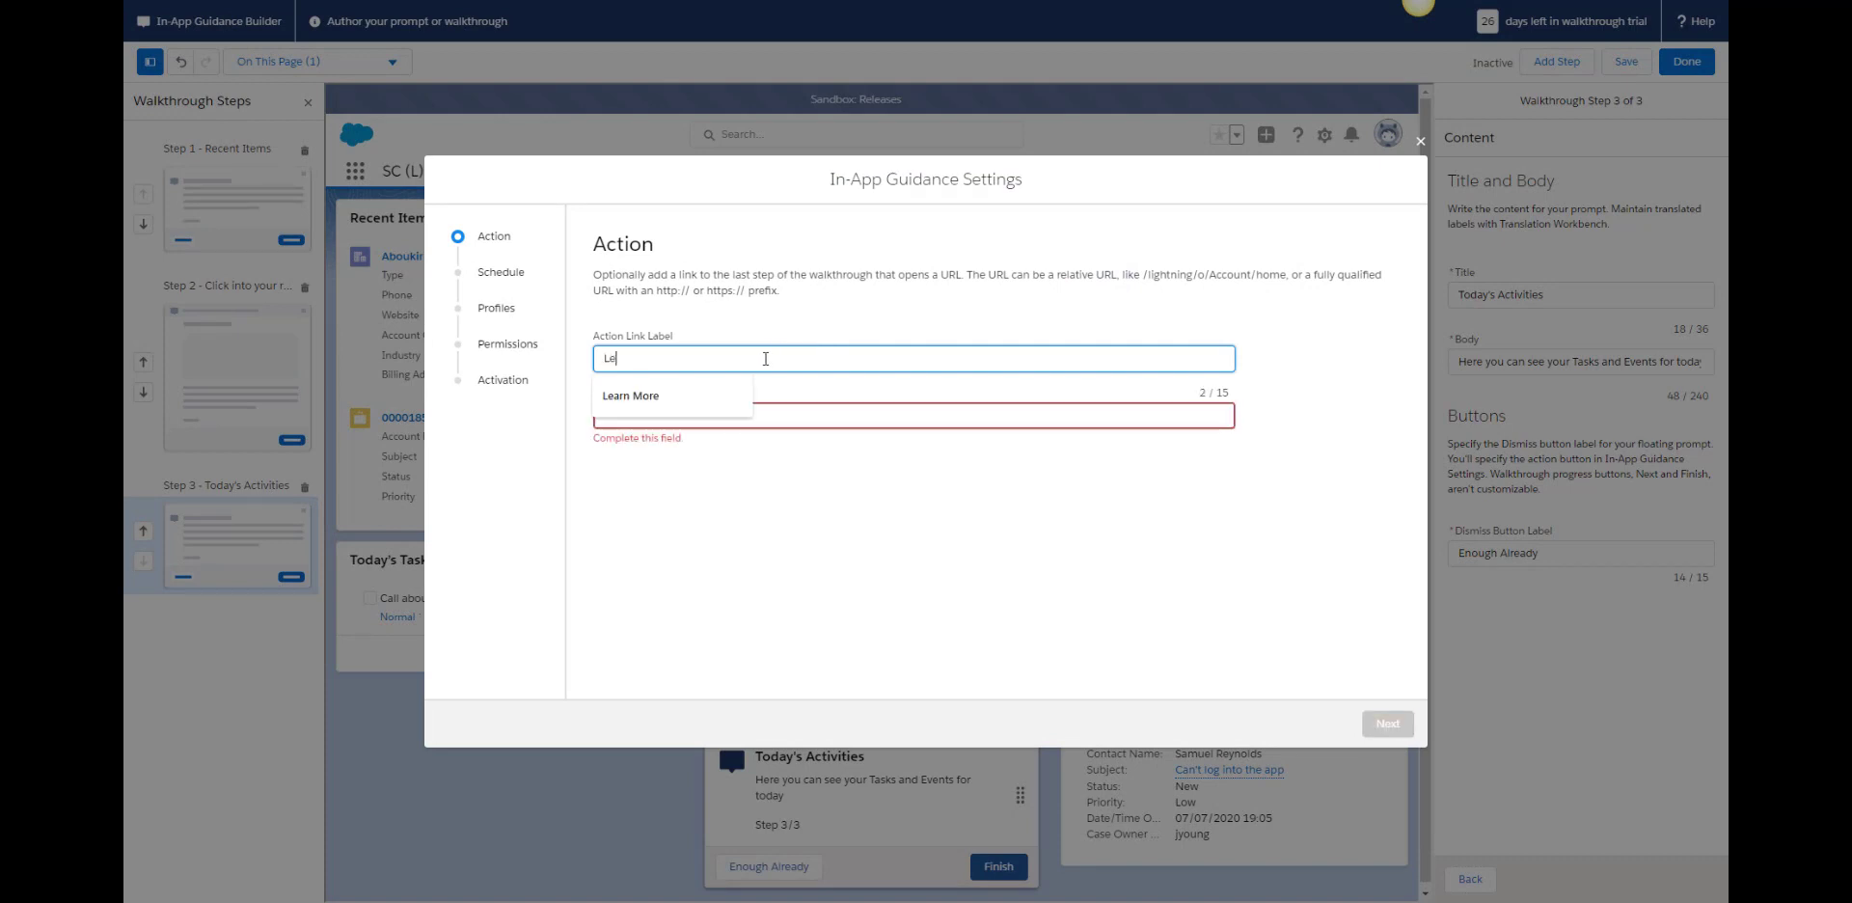
text(arn More)
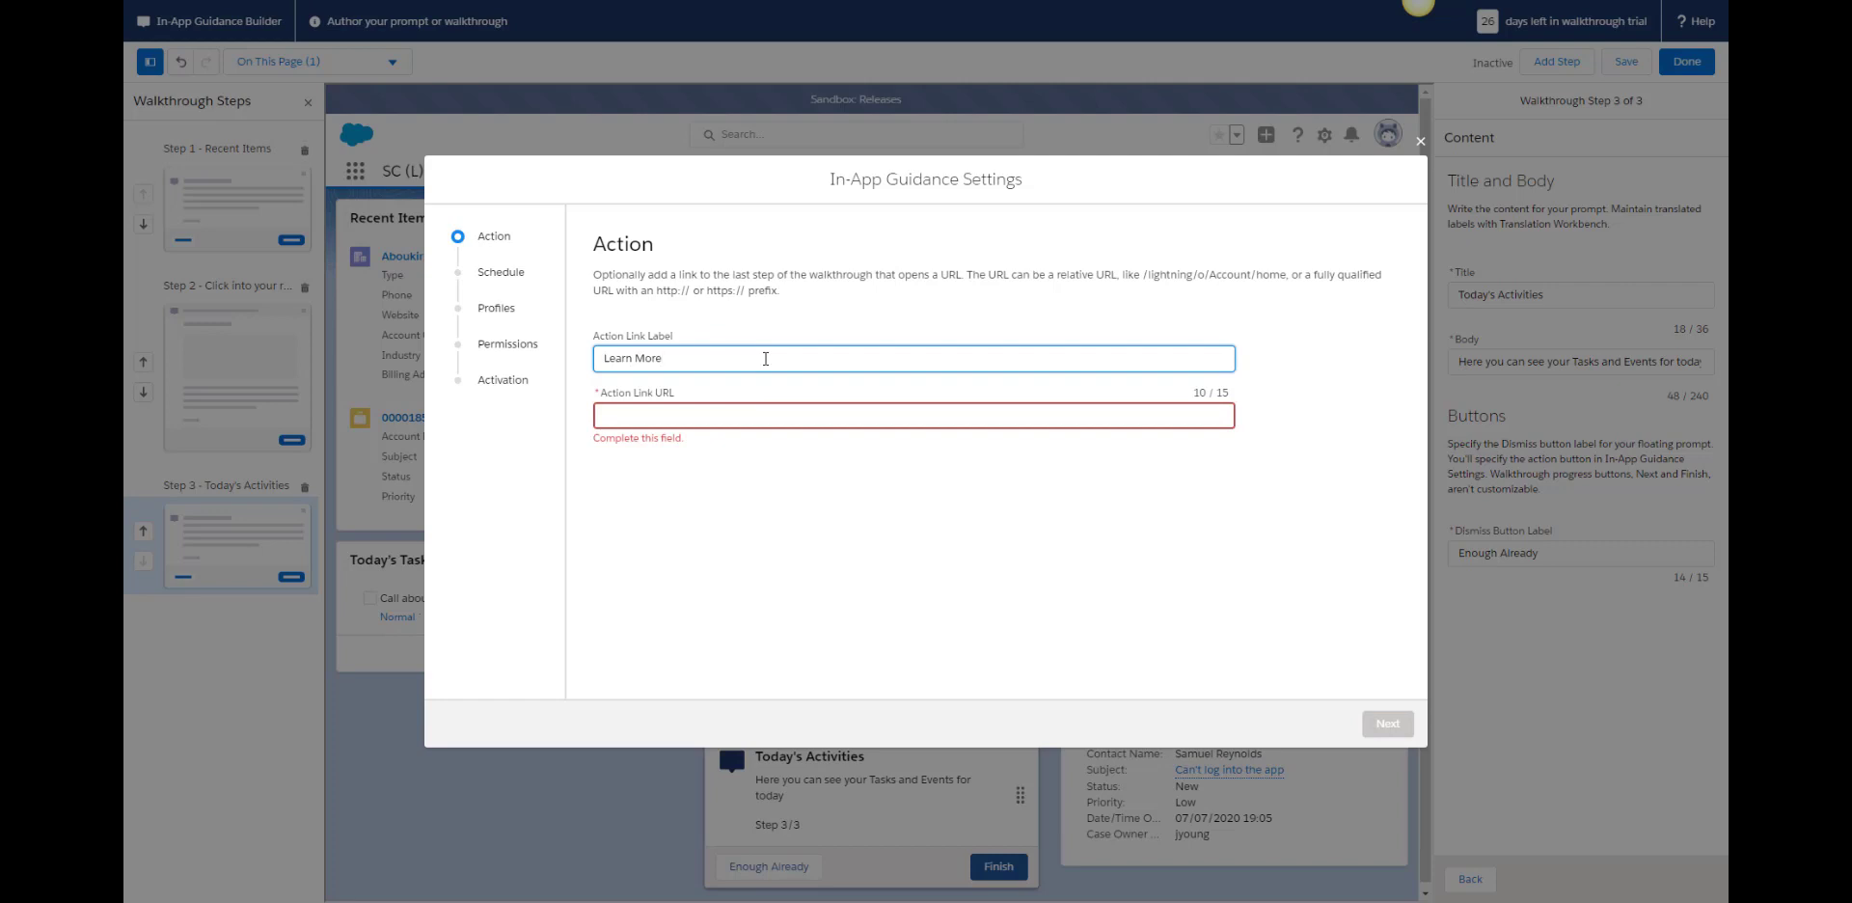
click(715, 414)
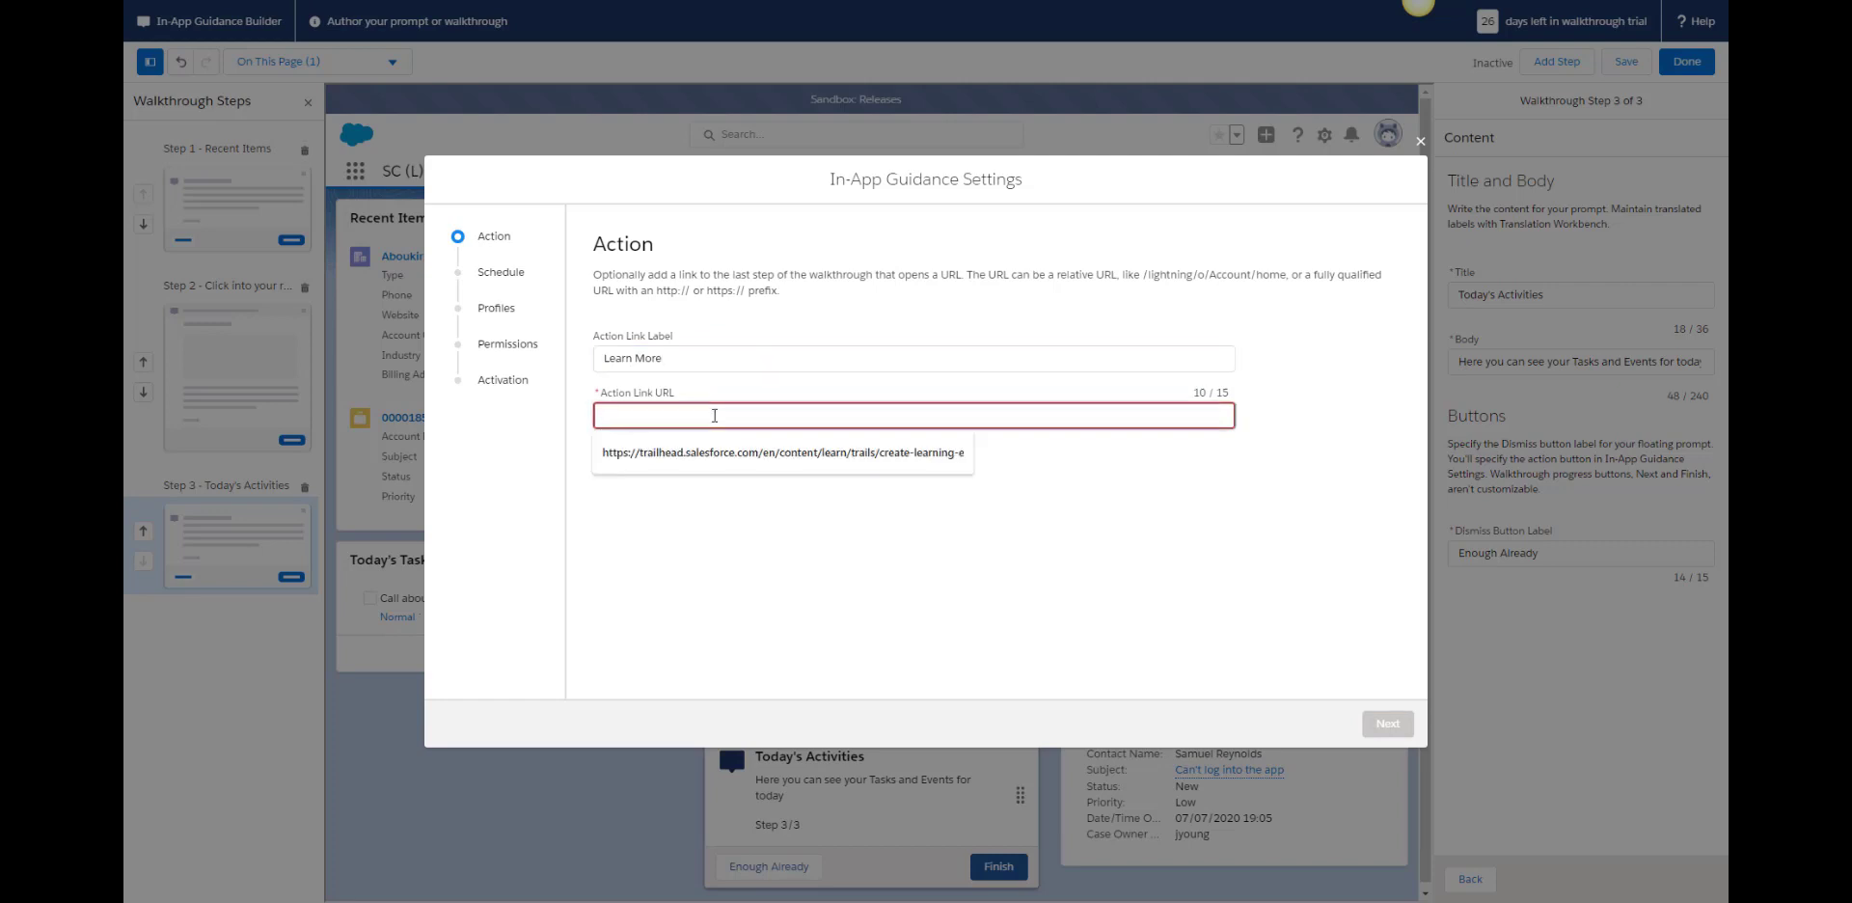
text(https://trailhead.salesforce.com/en/content/learn/trails/create-learning-experiences-with-mytrailhead)
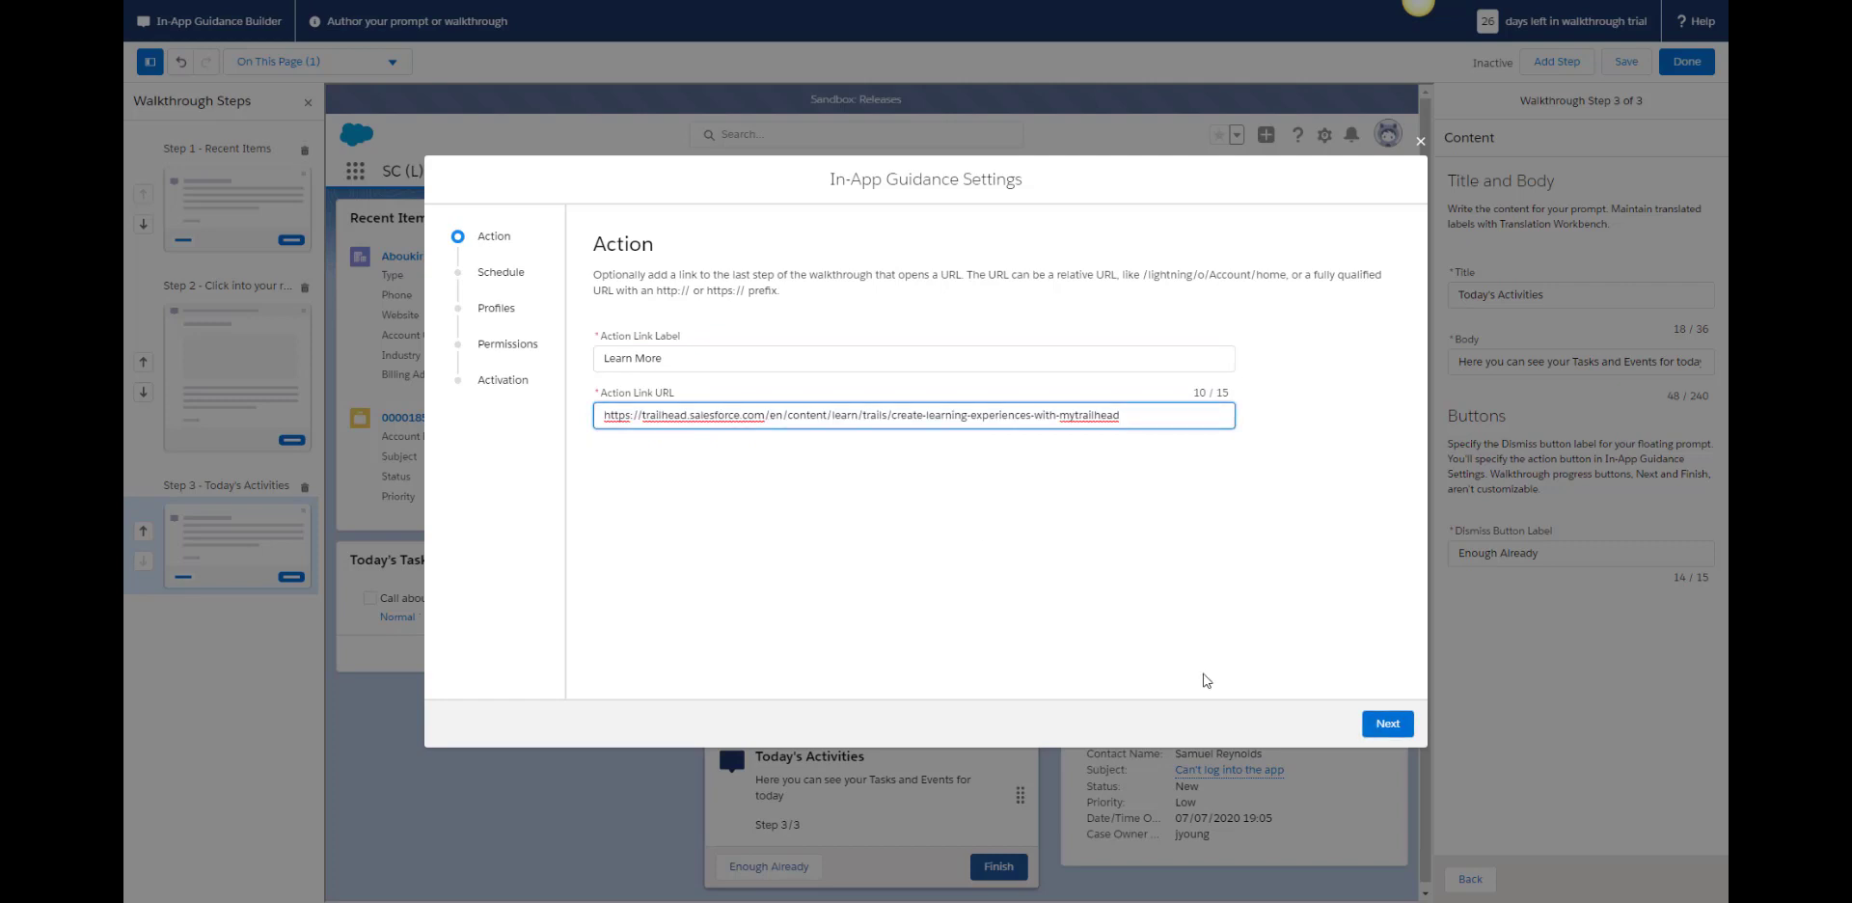
click(1387, 725)
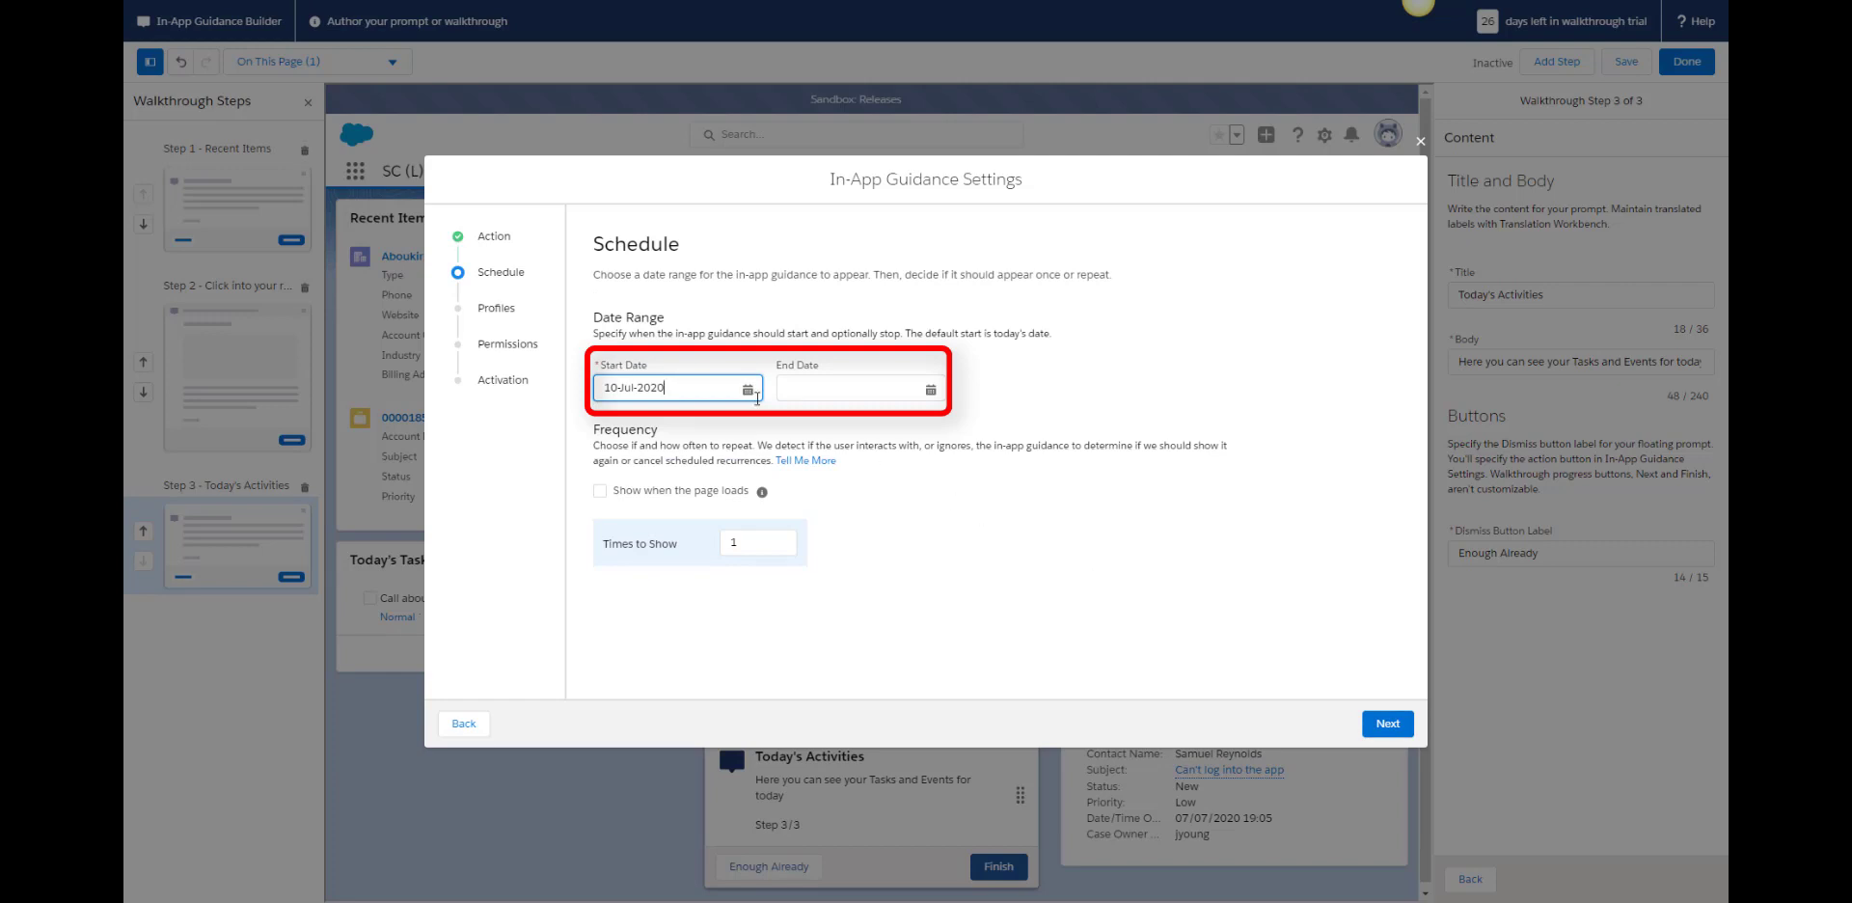
- Schedule the walkthrough to show when the page loads, 3 times with 3 days in between, and continue to the profile settings
click(599, 493)
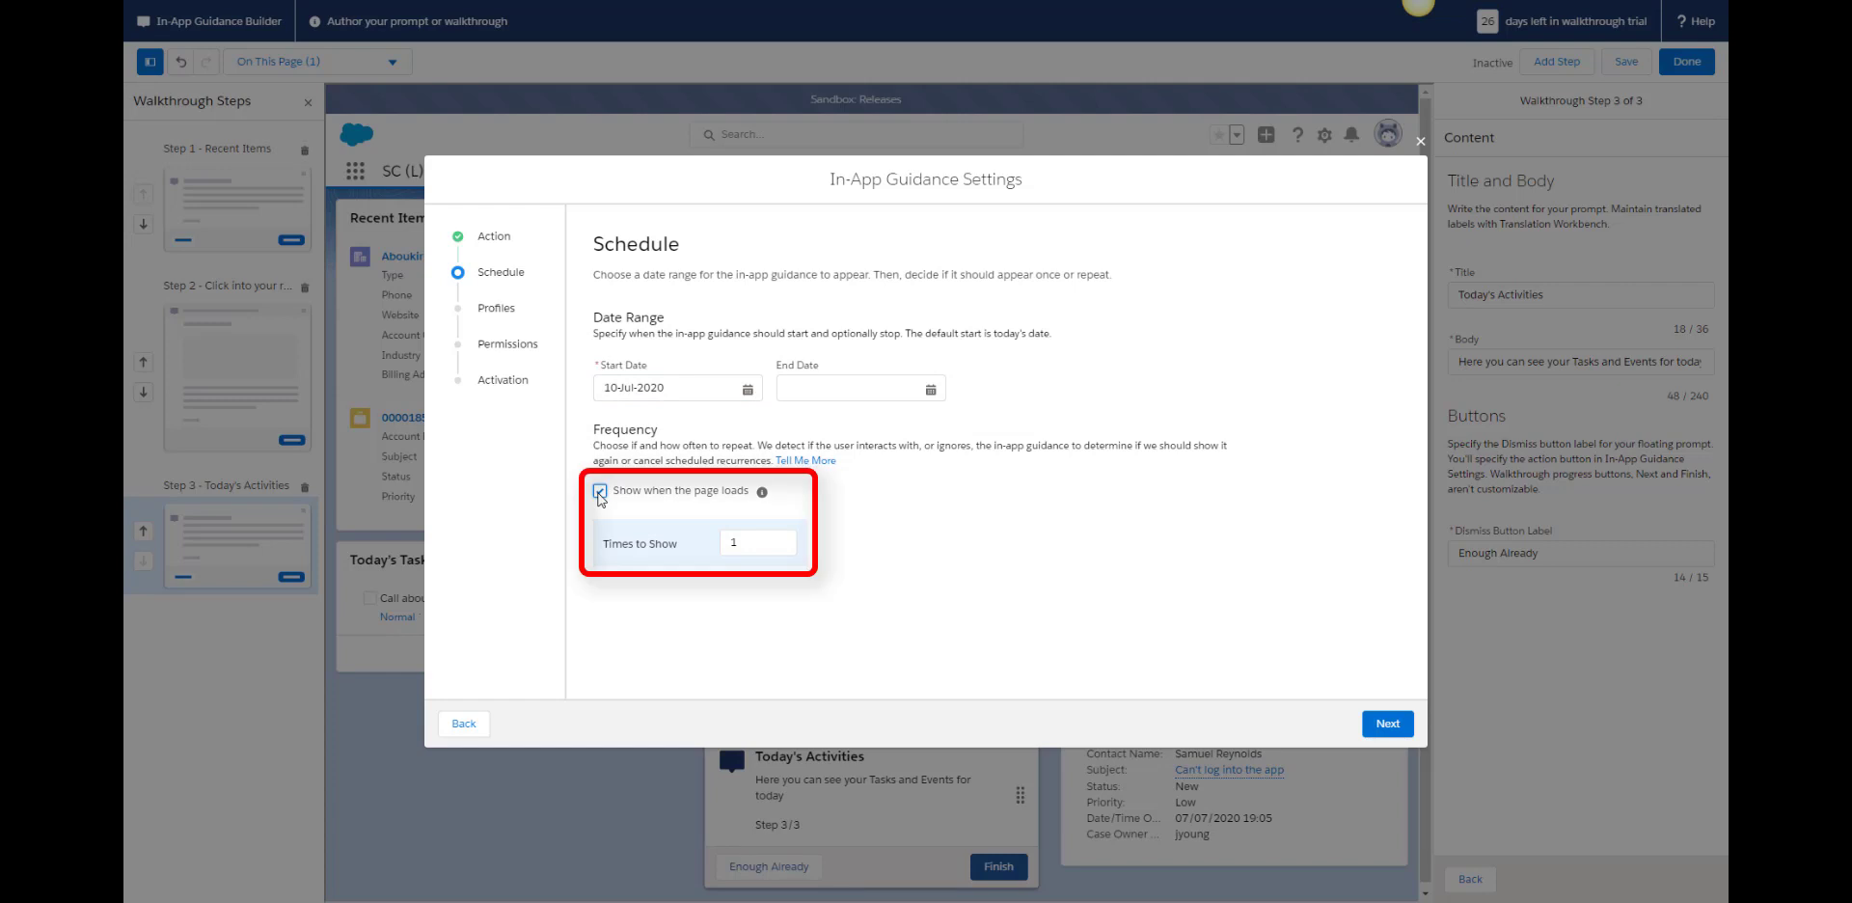
click(768, 536)
key(BackSpace)
text(3)
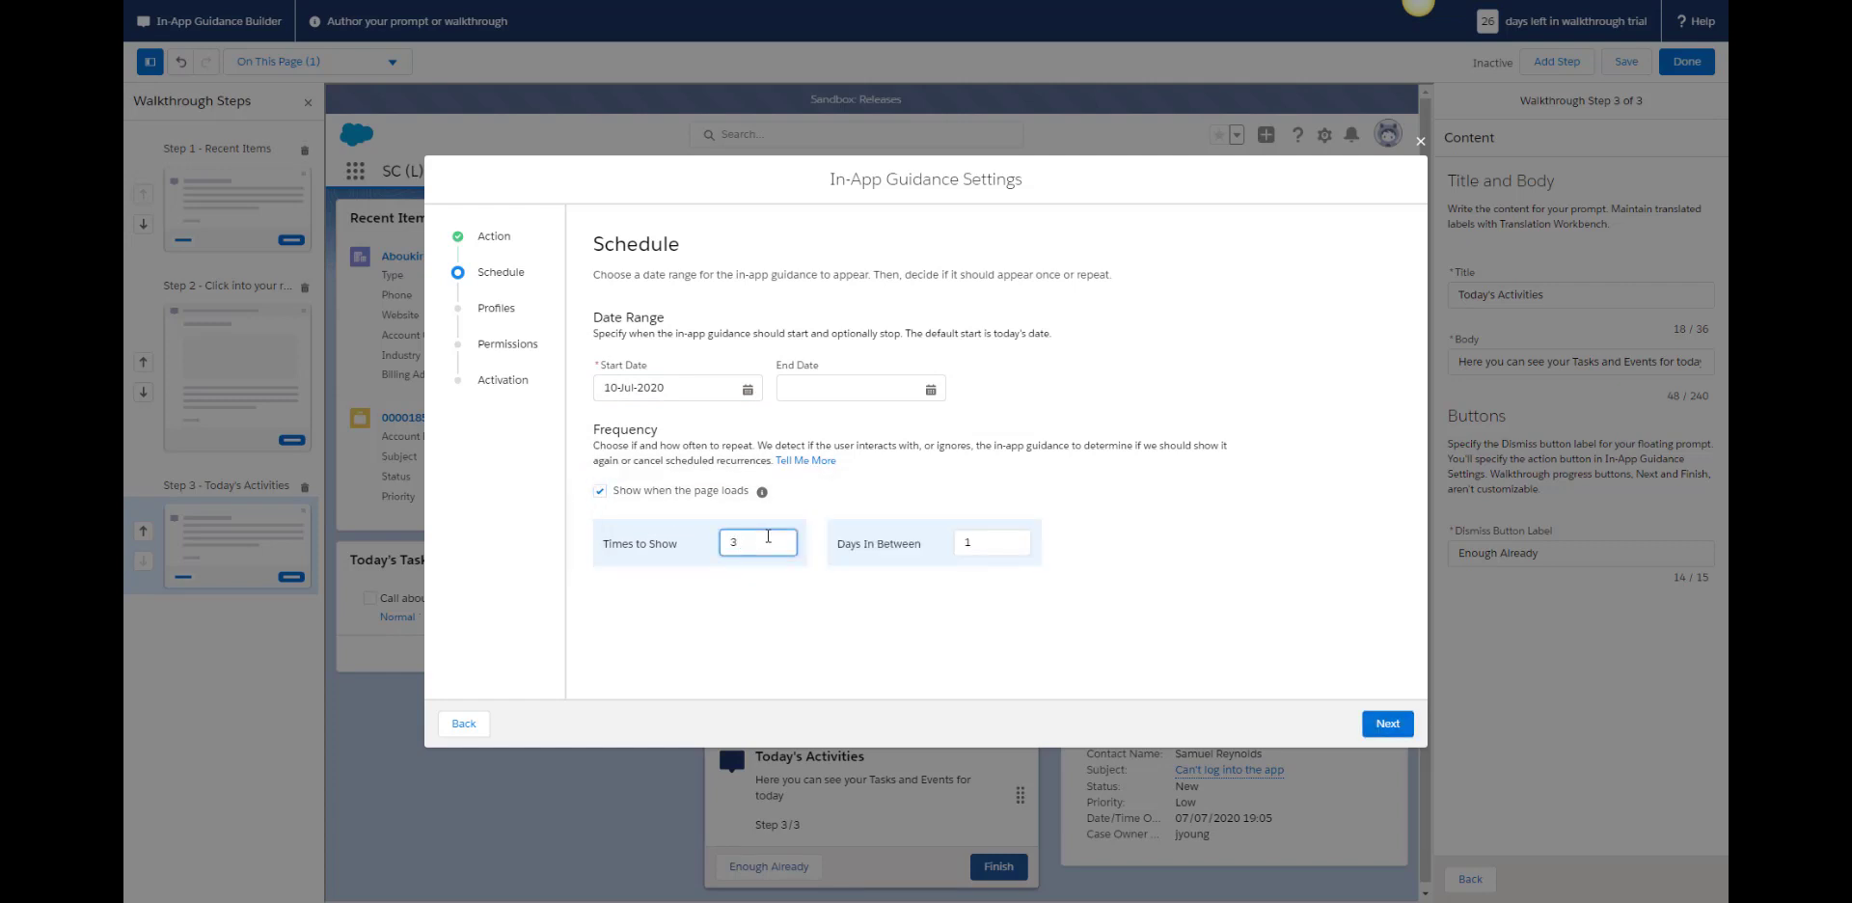
click(983, 538)
key(BackSpace)
text(3)
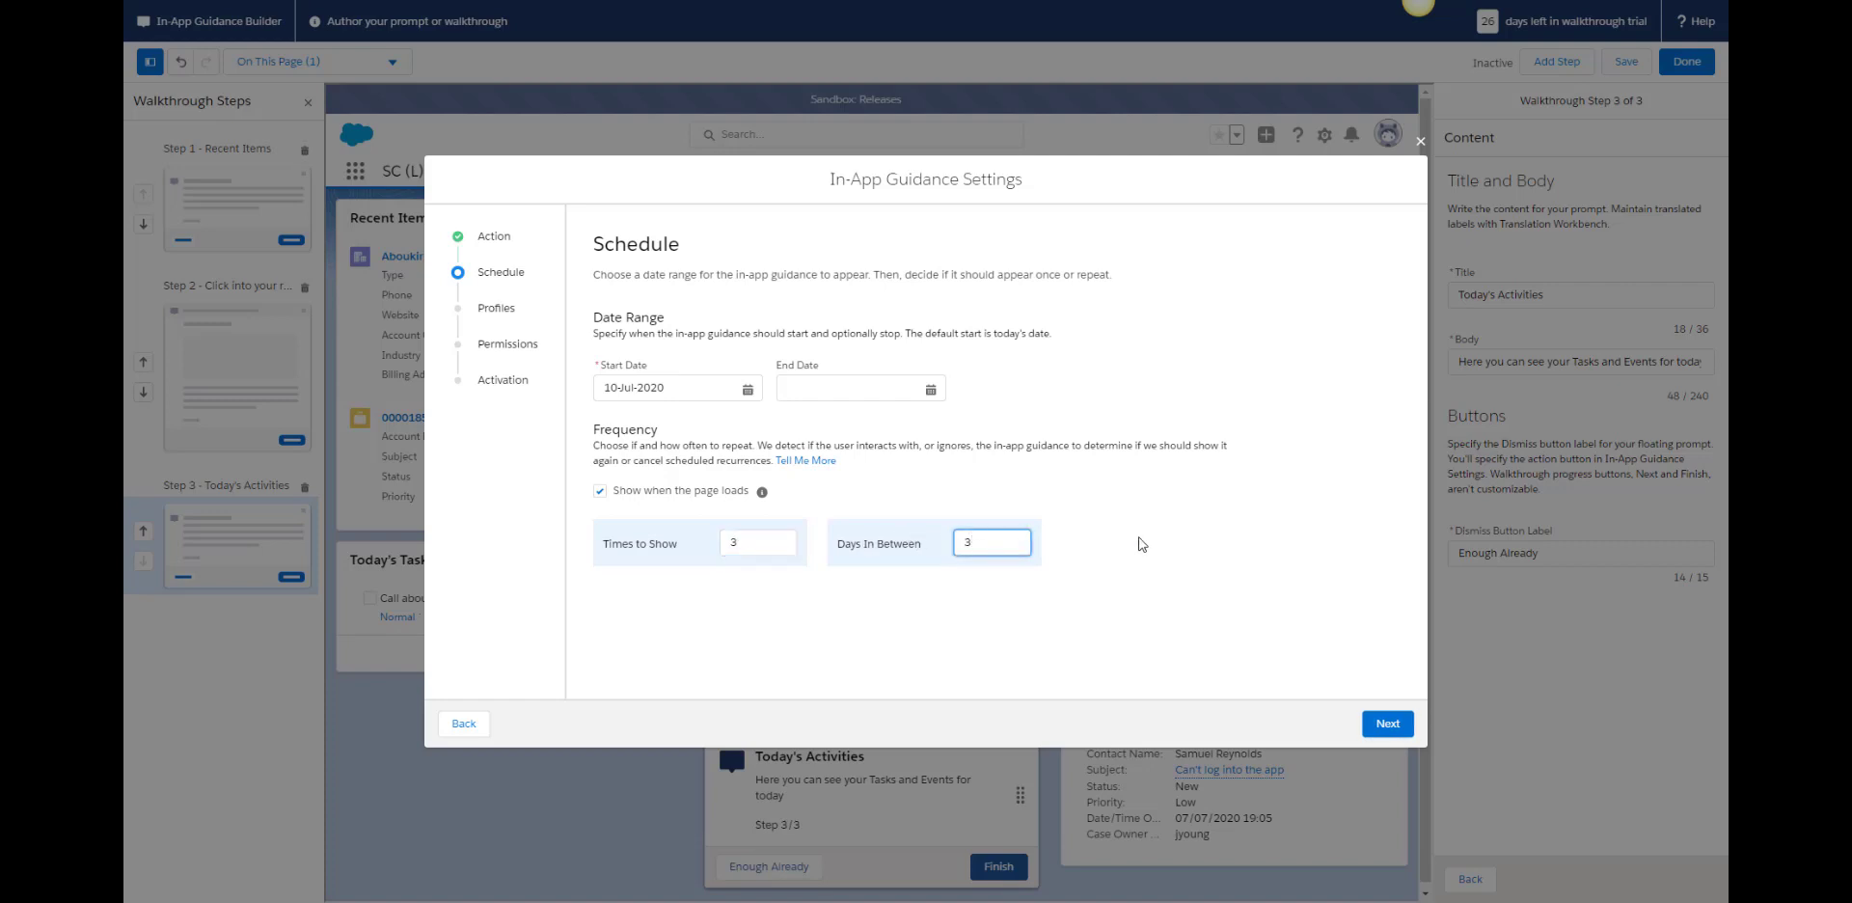
click(1390, 725)
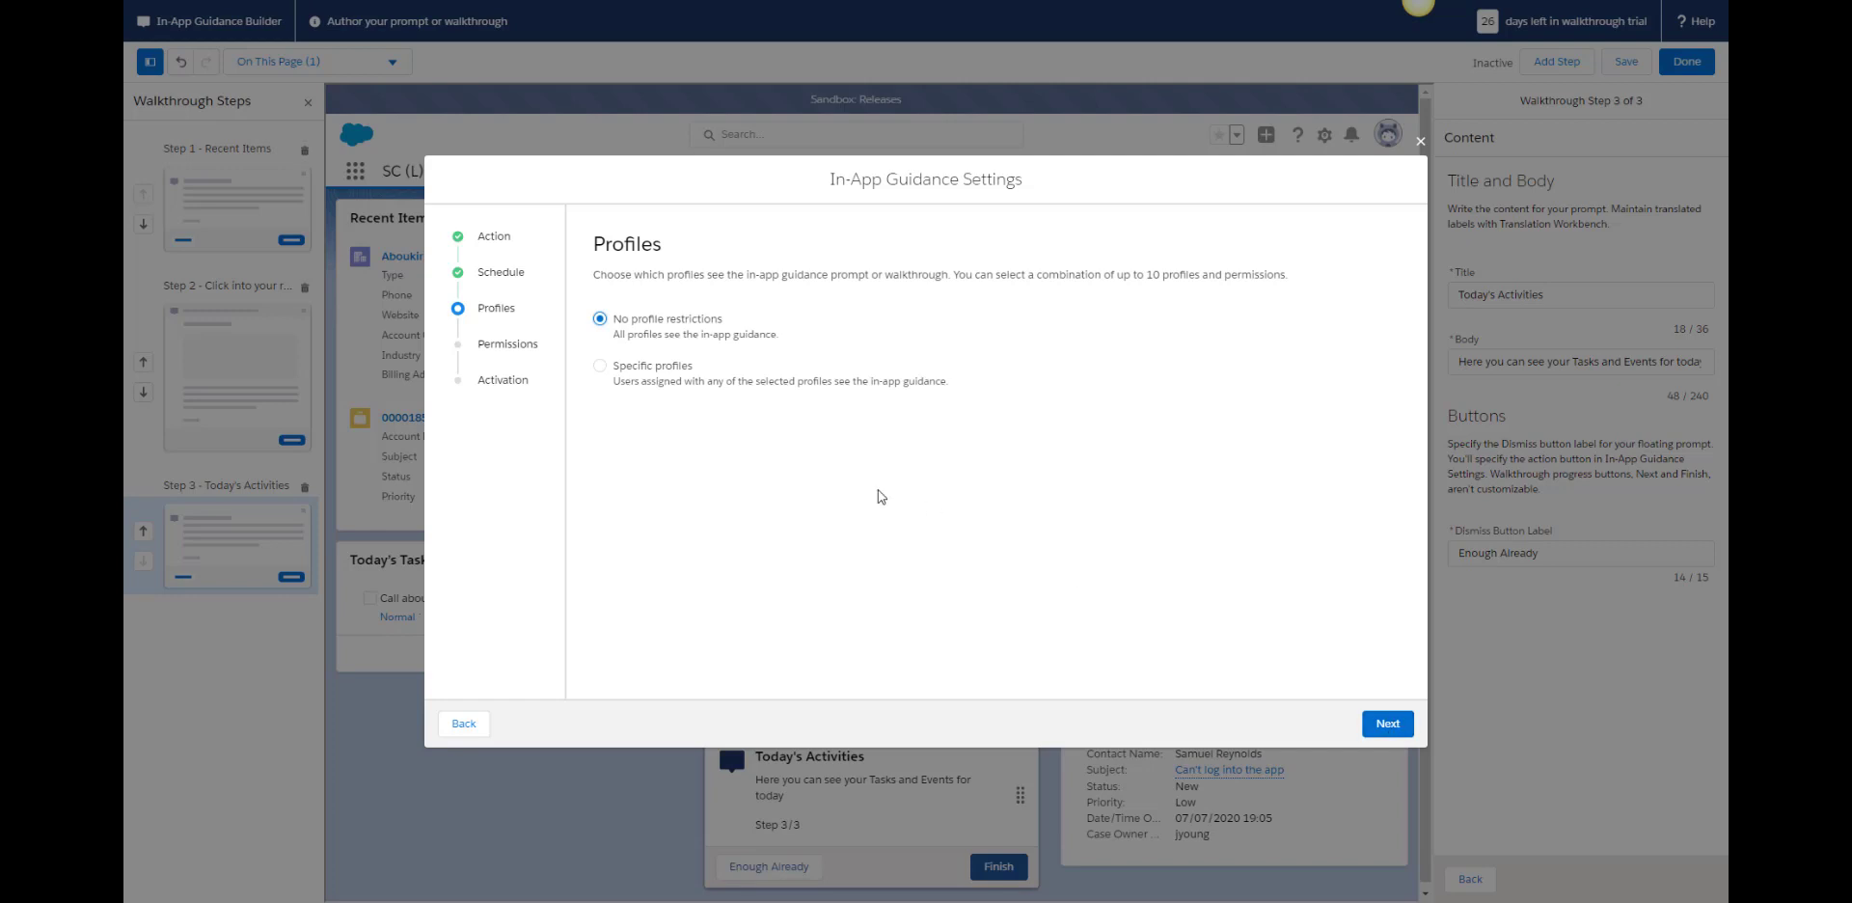
- Look through the profiles available for targeting, keep the walkthrough without profile restrictions, and continue to the permission settings
click(662, 367)
scroll(687, 527, down, 3)
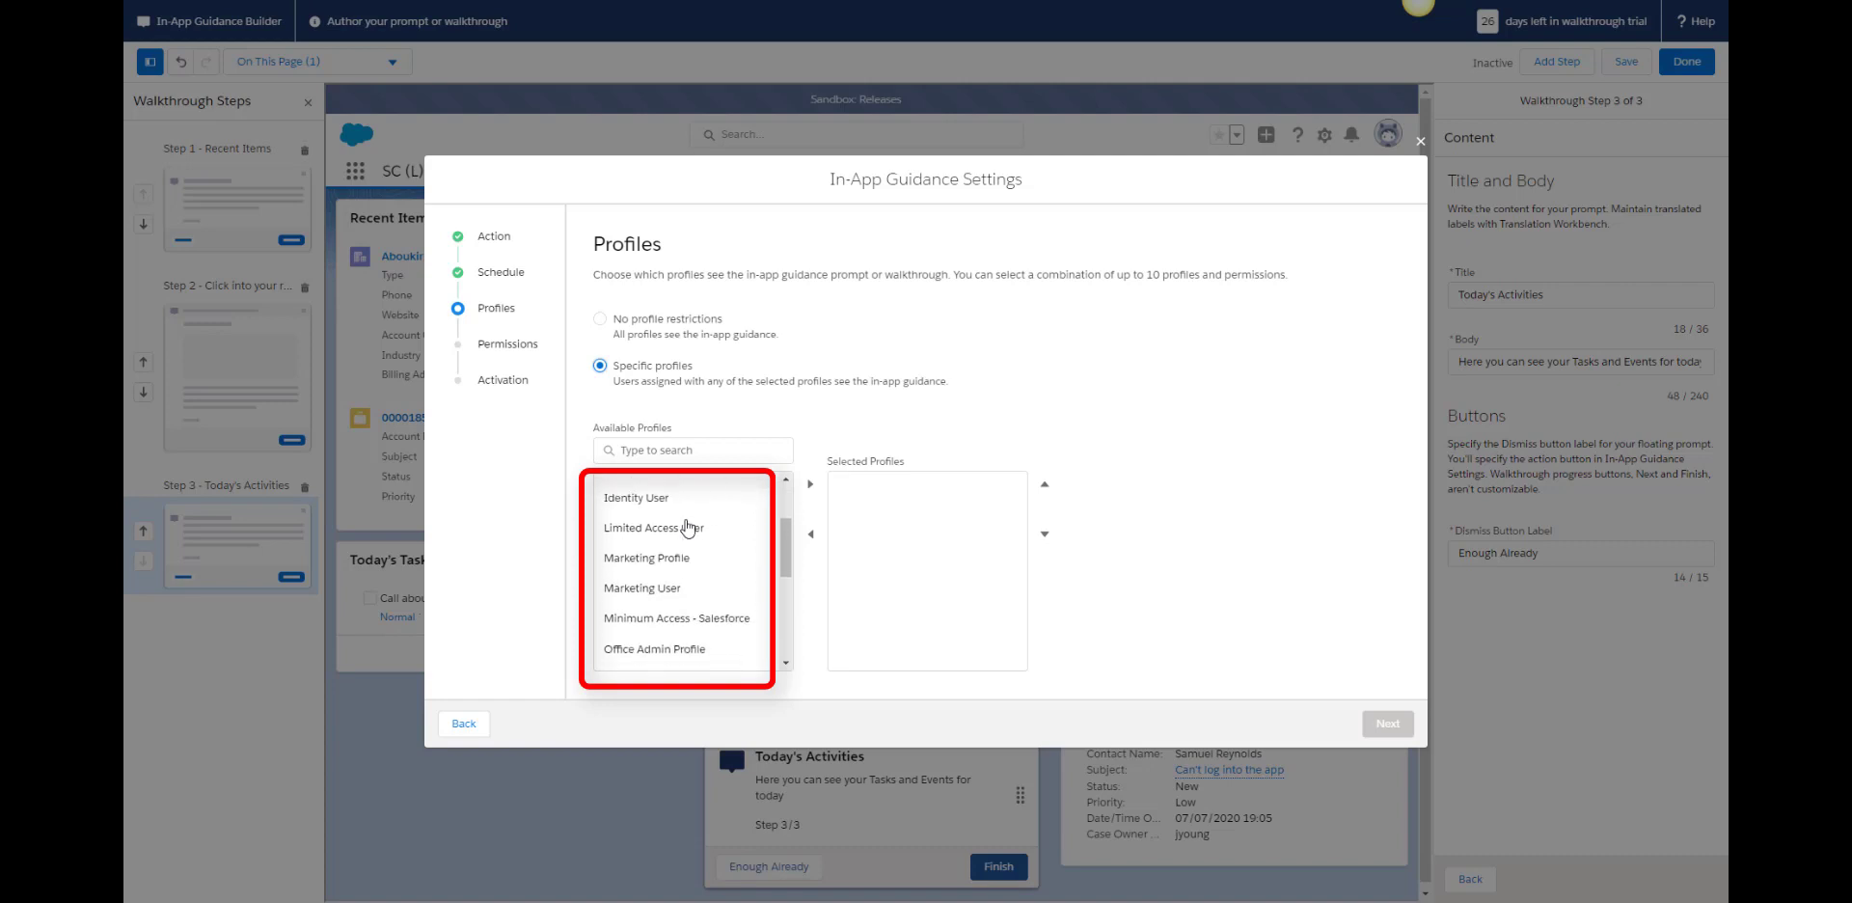
scroll(687, 527, up, 3)
click(640, 323)
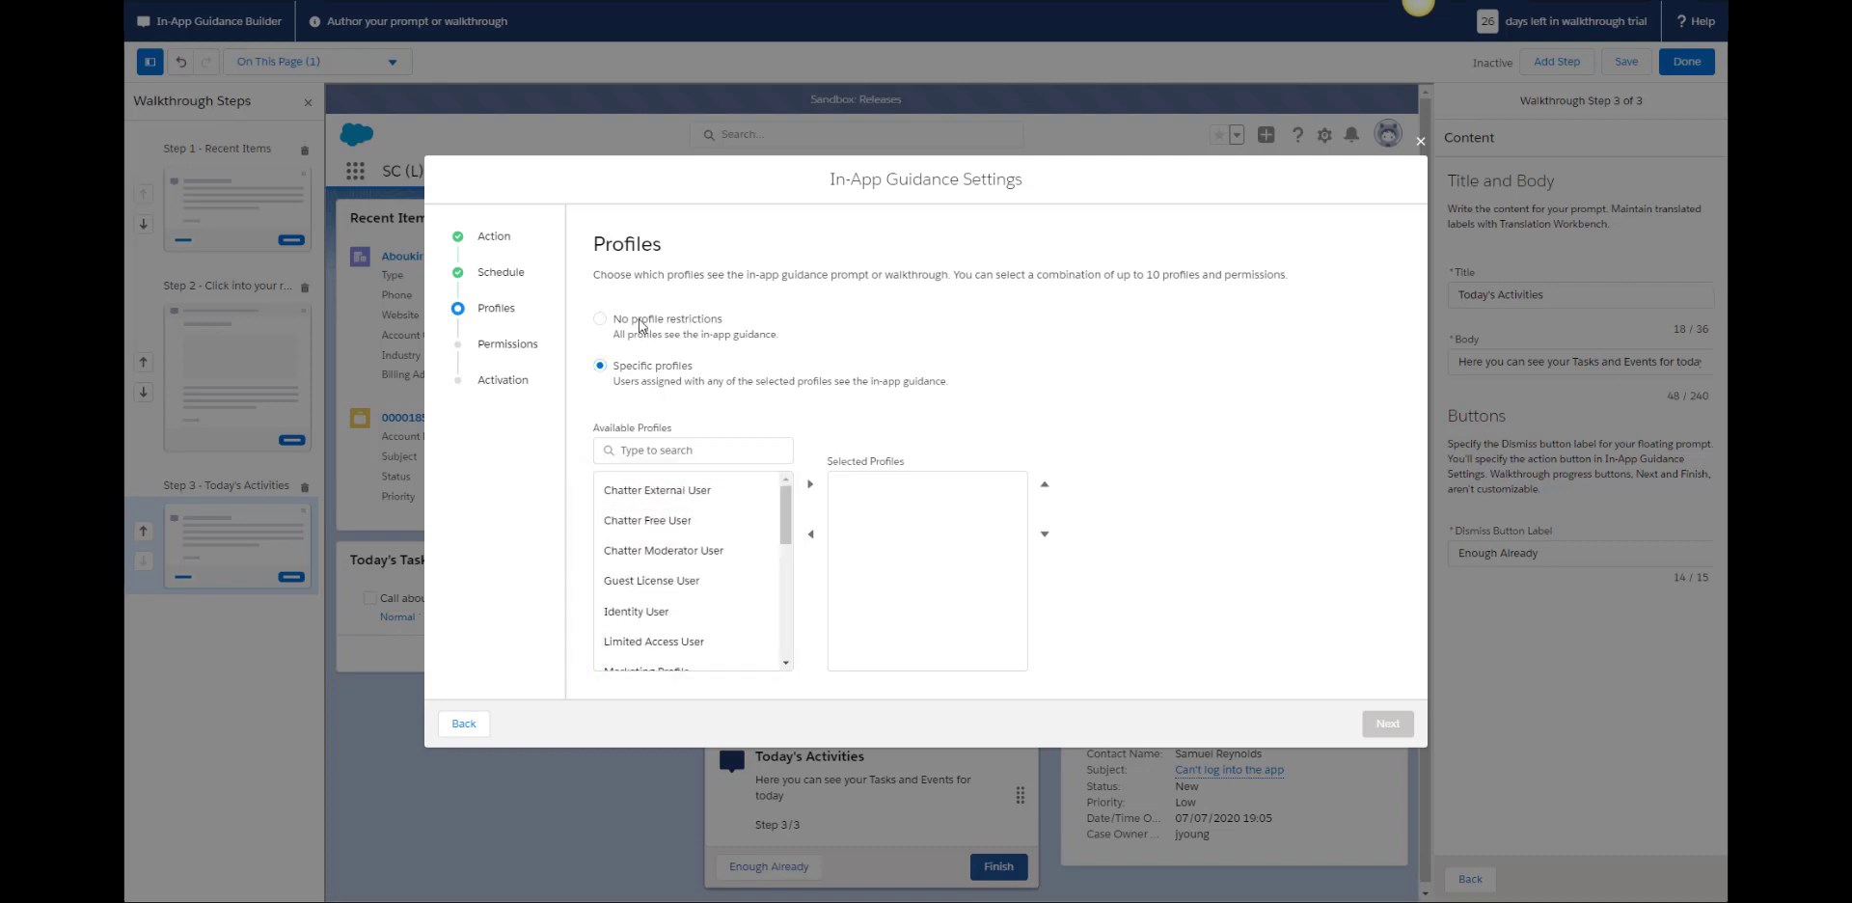
click(1376, 725)
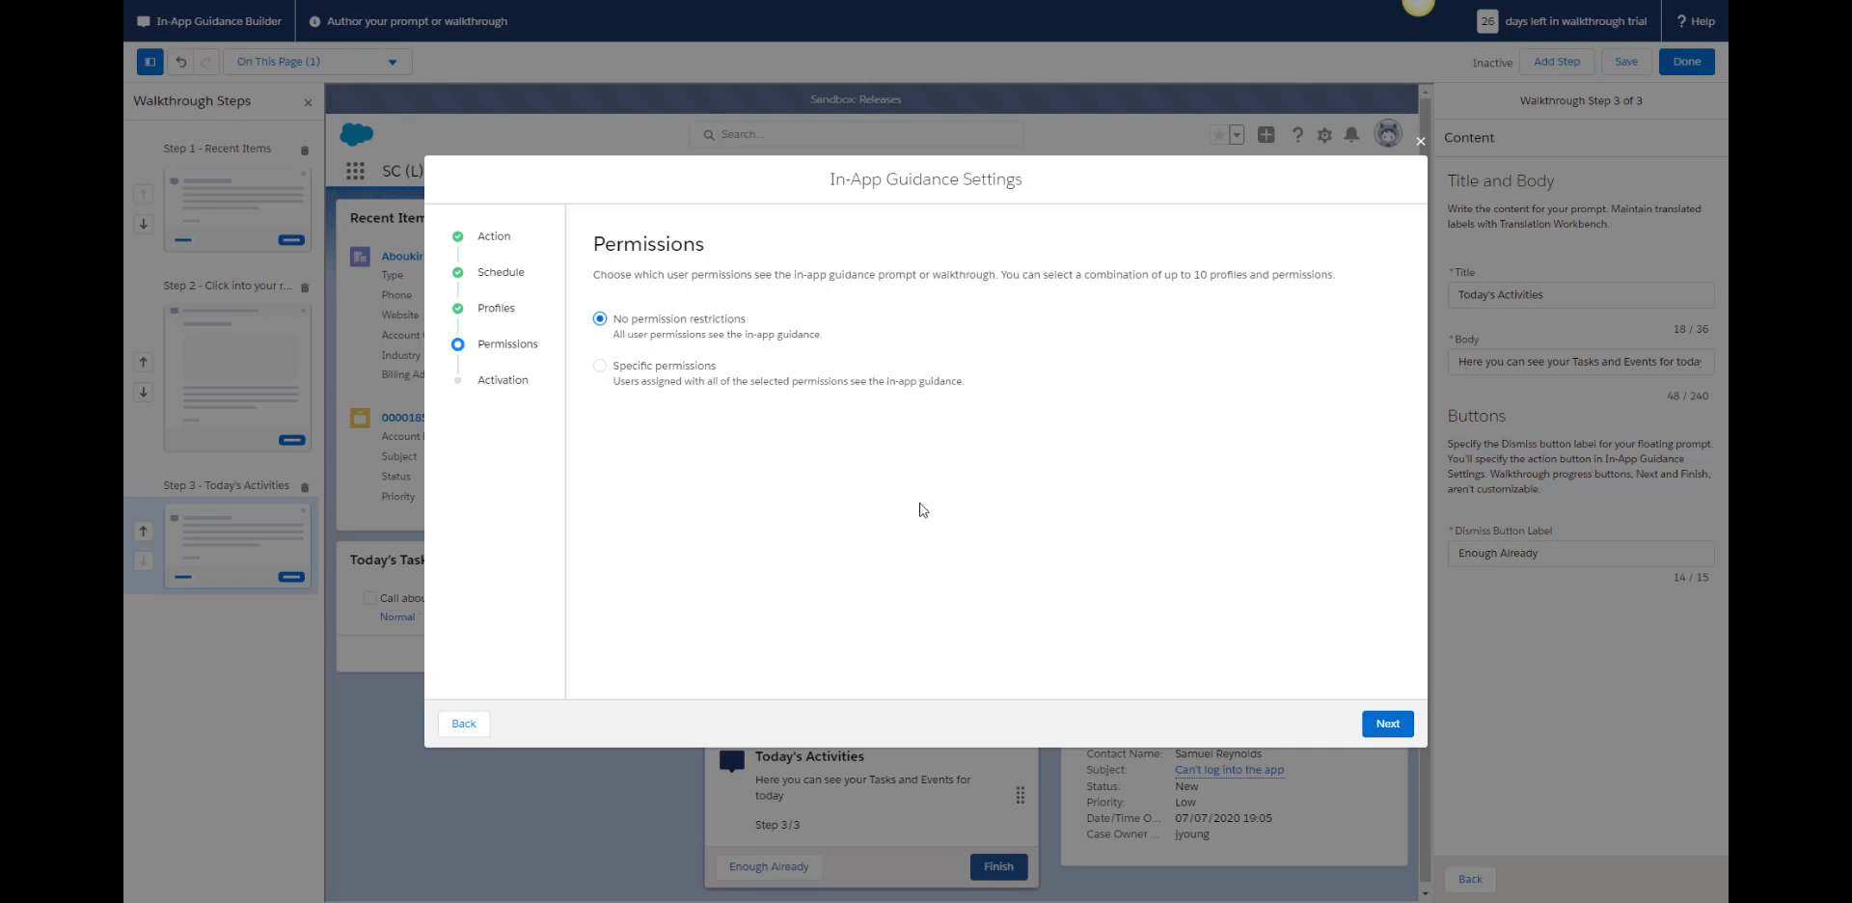
- Look through the permissions available for targeting, keep the walkthrough without permission restrictions, and continue to its activation details
click(644, 371)
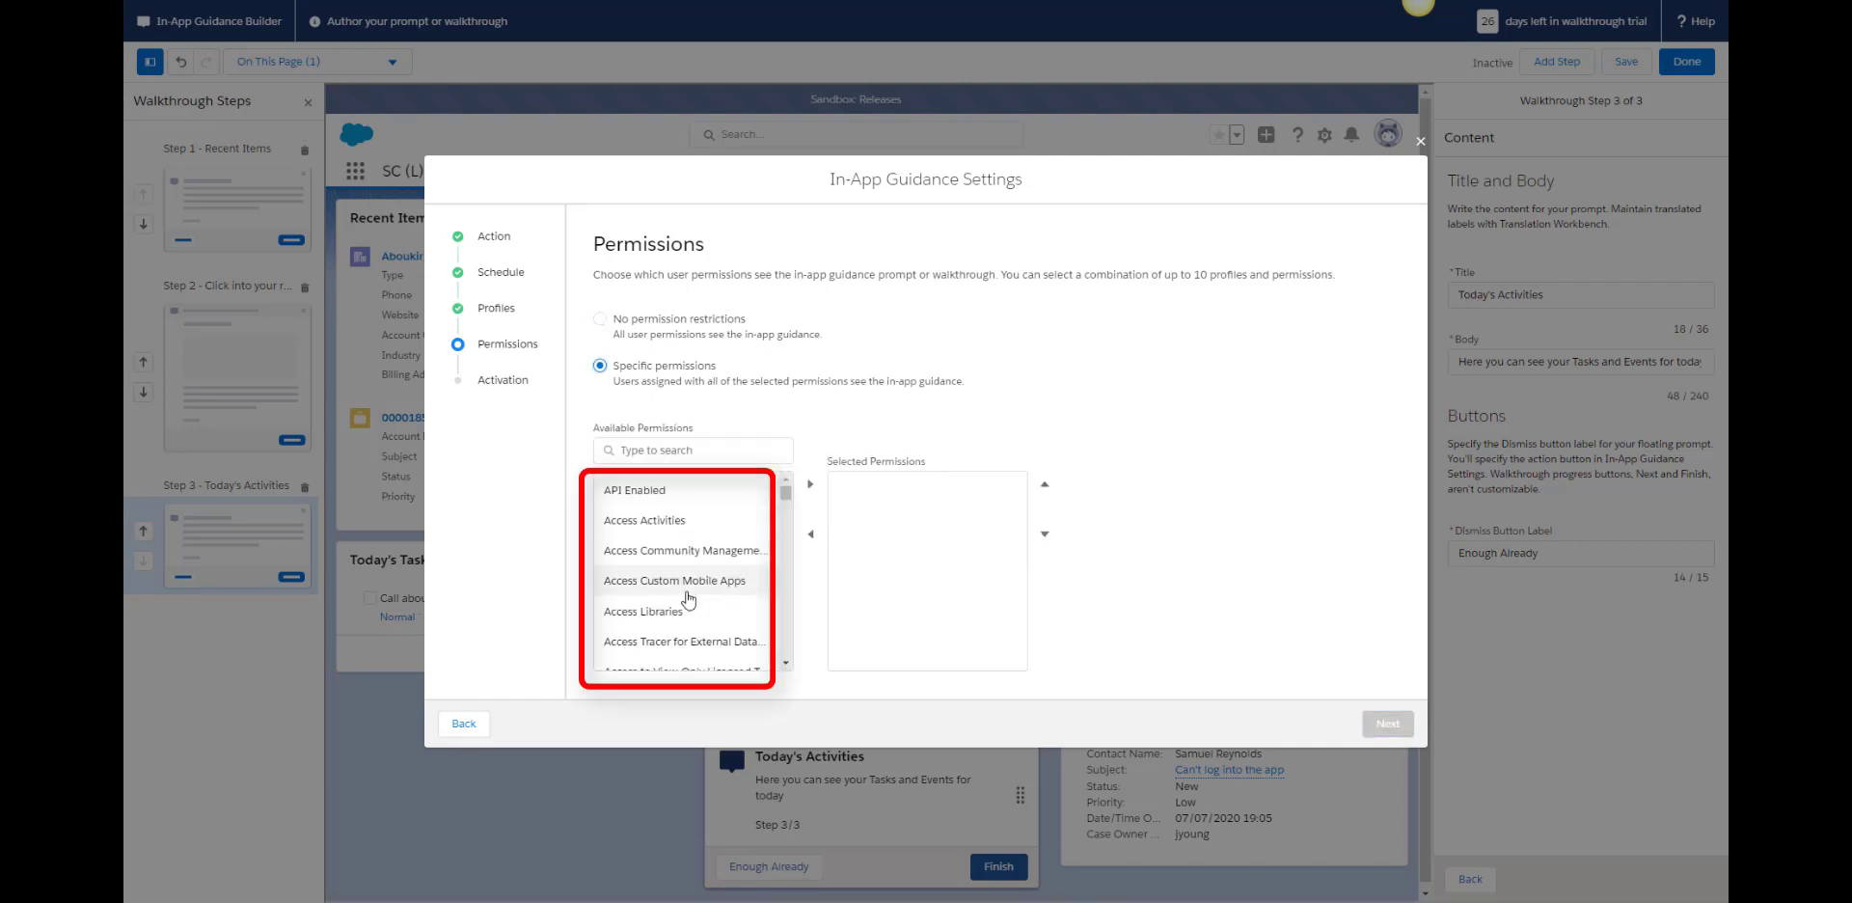
scroll(688, 608, down, 3)
scroll(688, 618, down, 2)
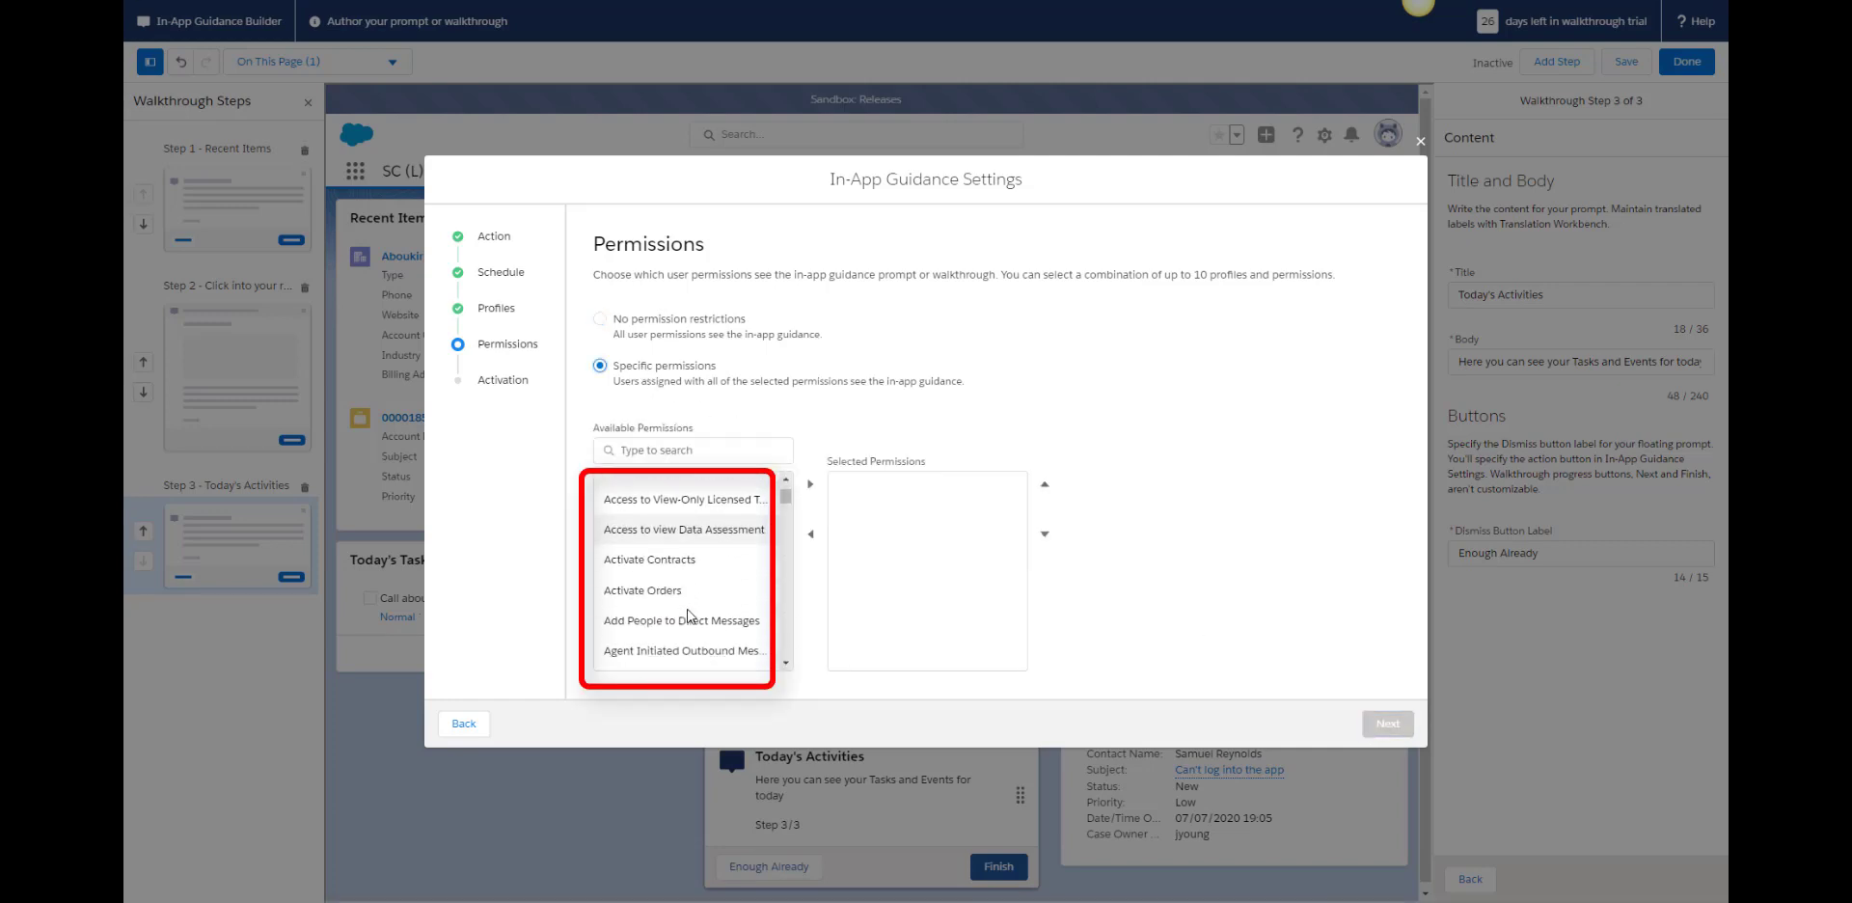
scroll(688, 618, up, 5)
click(666, 321)
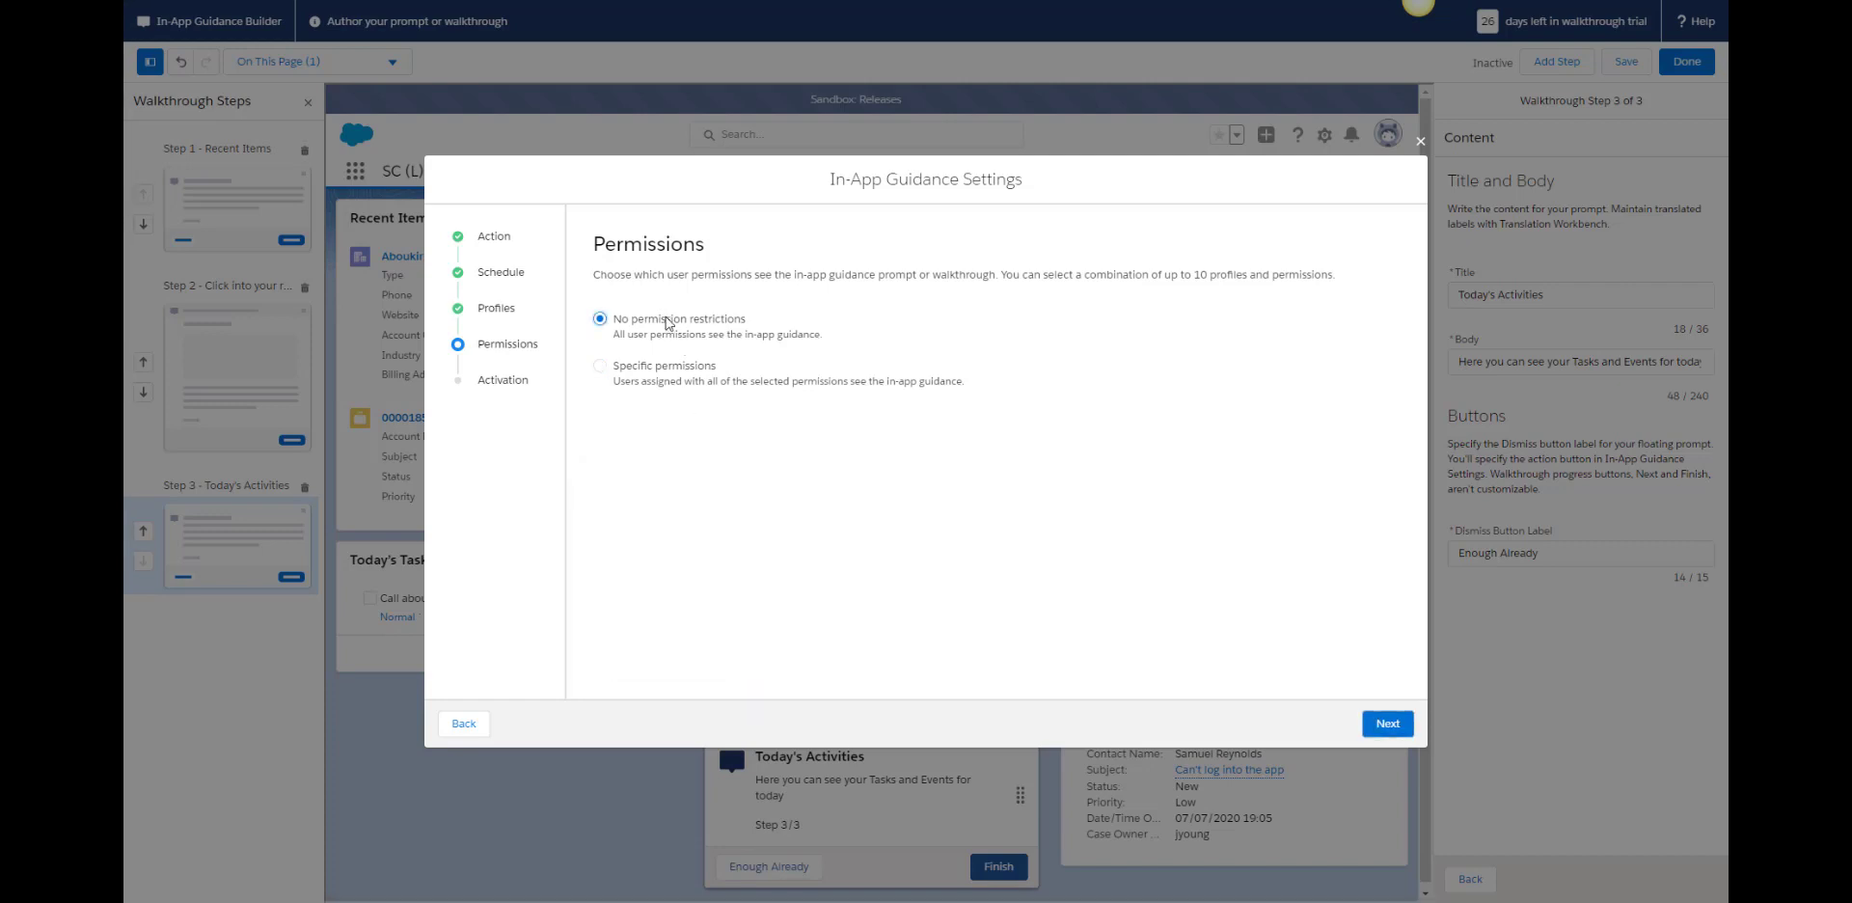
click(1382, 724)
- Name the walkthrough "Home Page Navigation", describe it as "Show users around the home page", and save it
click(866, 424)
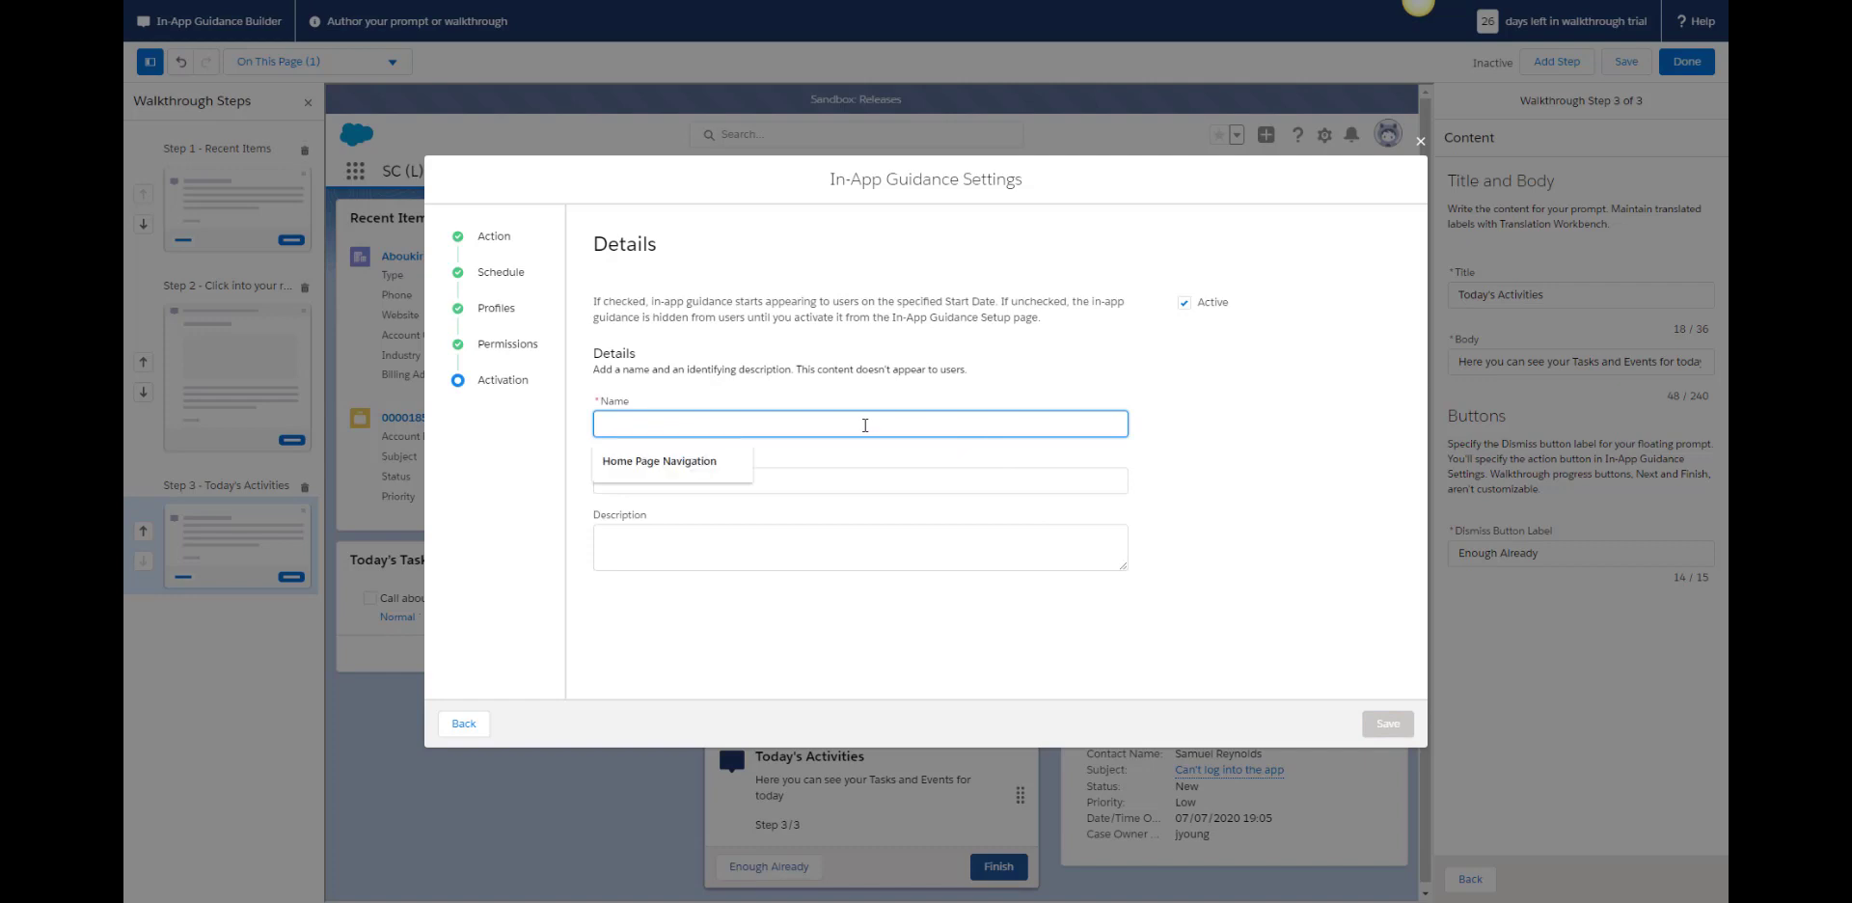
text(Home Page Navigation)
click(784, 480)
click(714, 545)
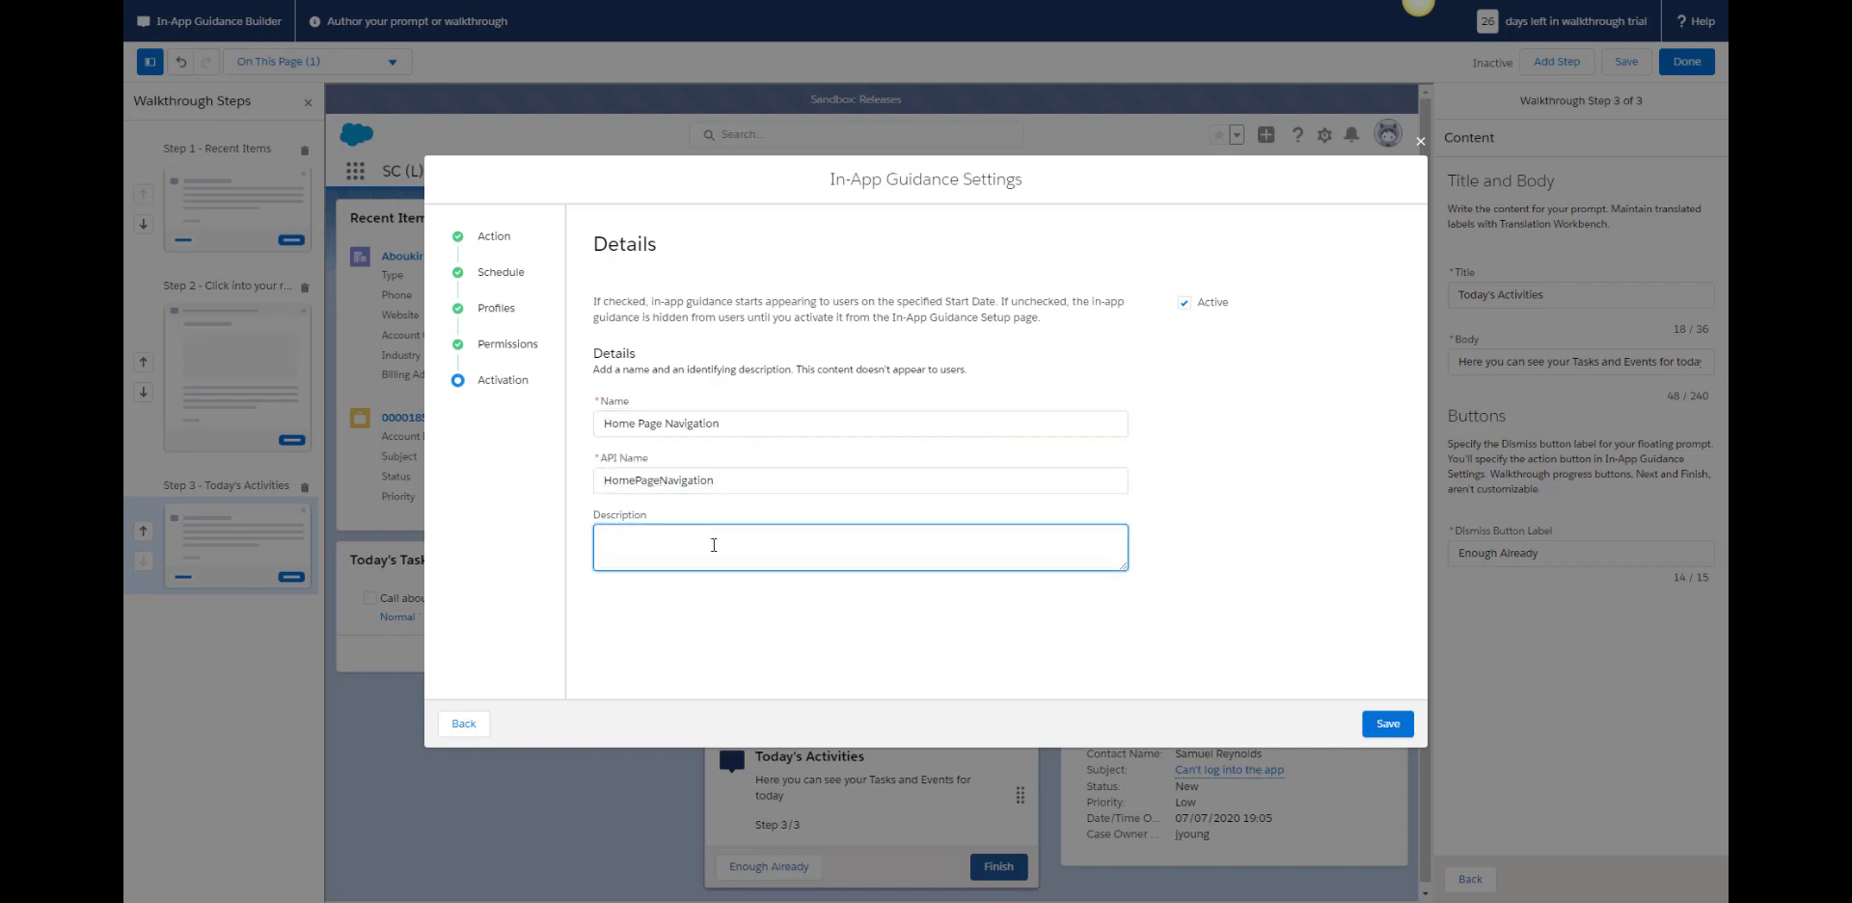
text(Show users around the home page)
click(1388, 725)
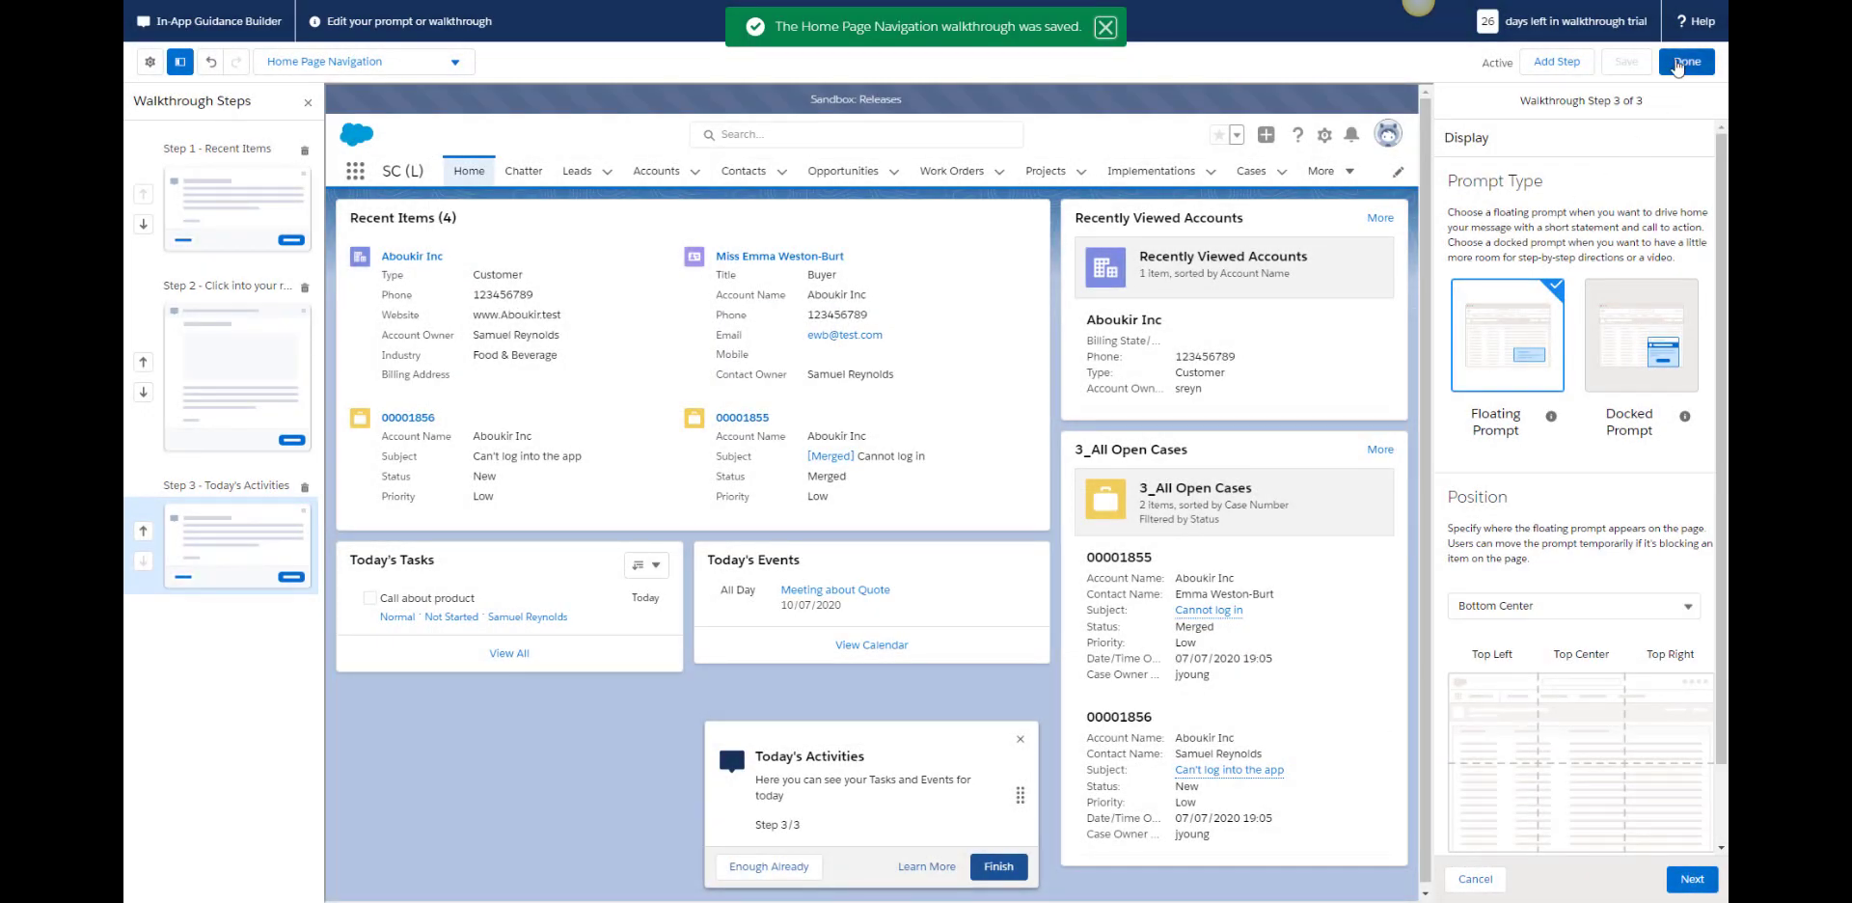
- Finish editing the walkthrough and open the preview of Home Page Navigation from the guidance on this page
click(1679, 63)
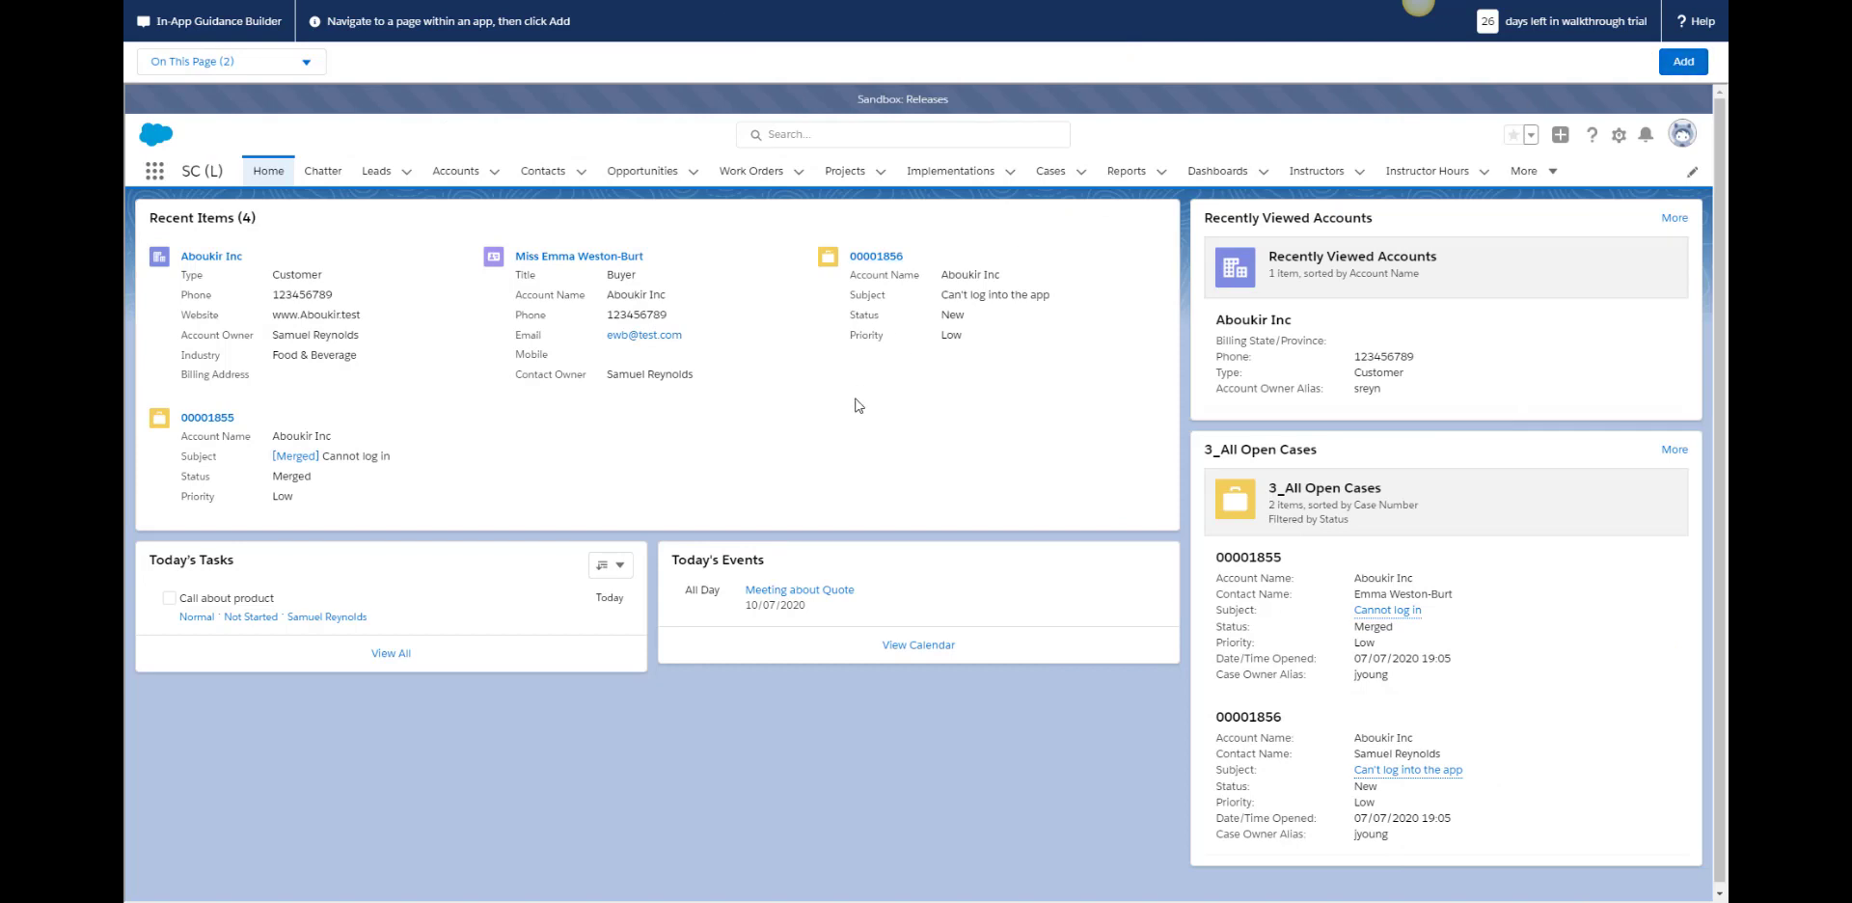
click(279, 63)
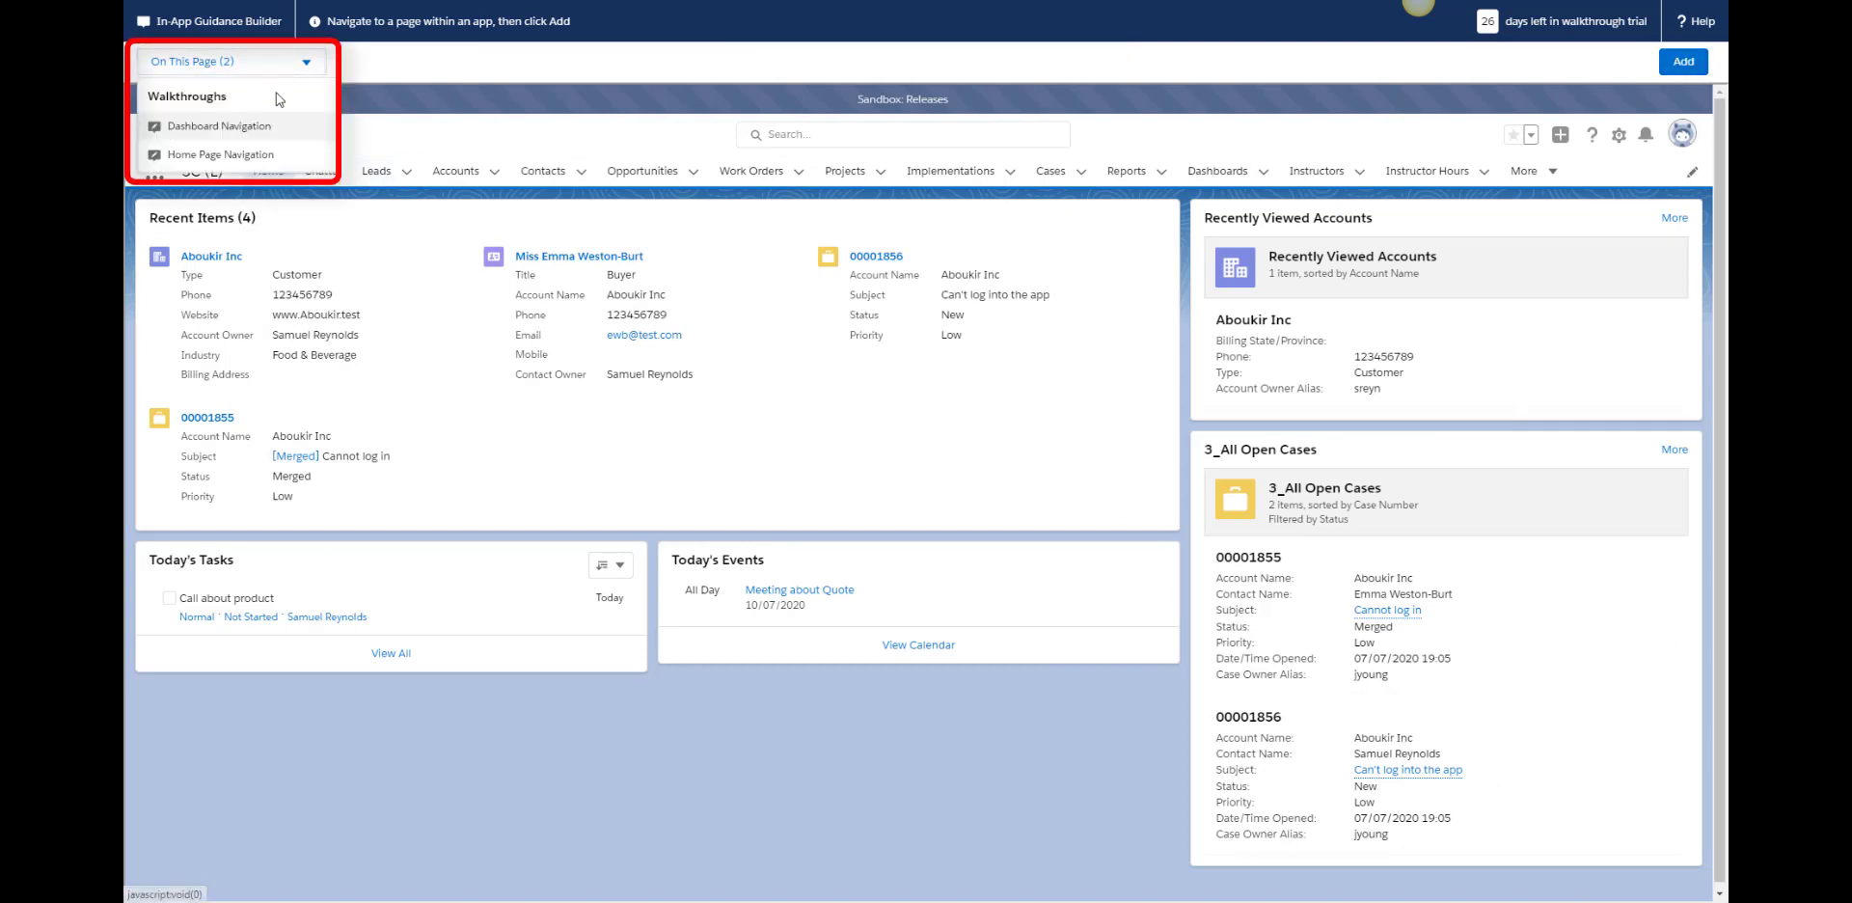
click(277, 162)
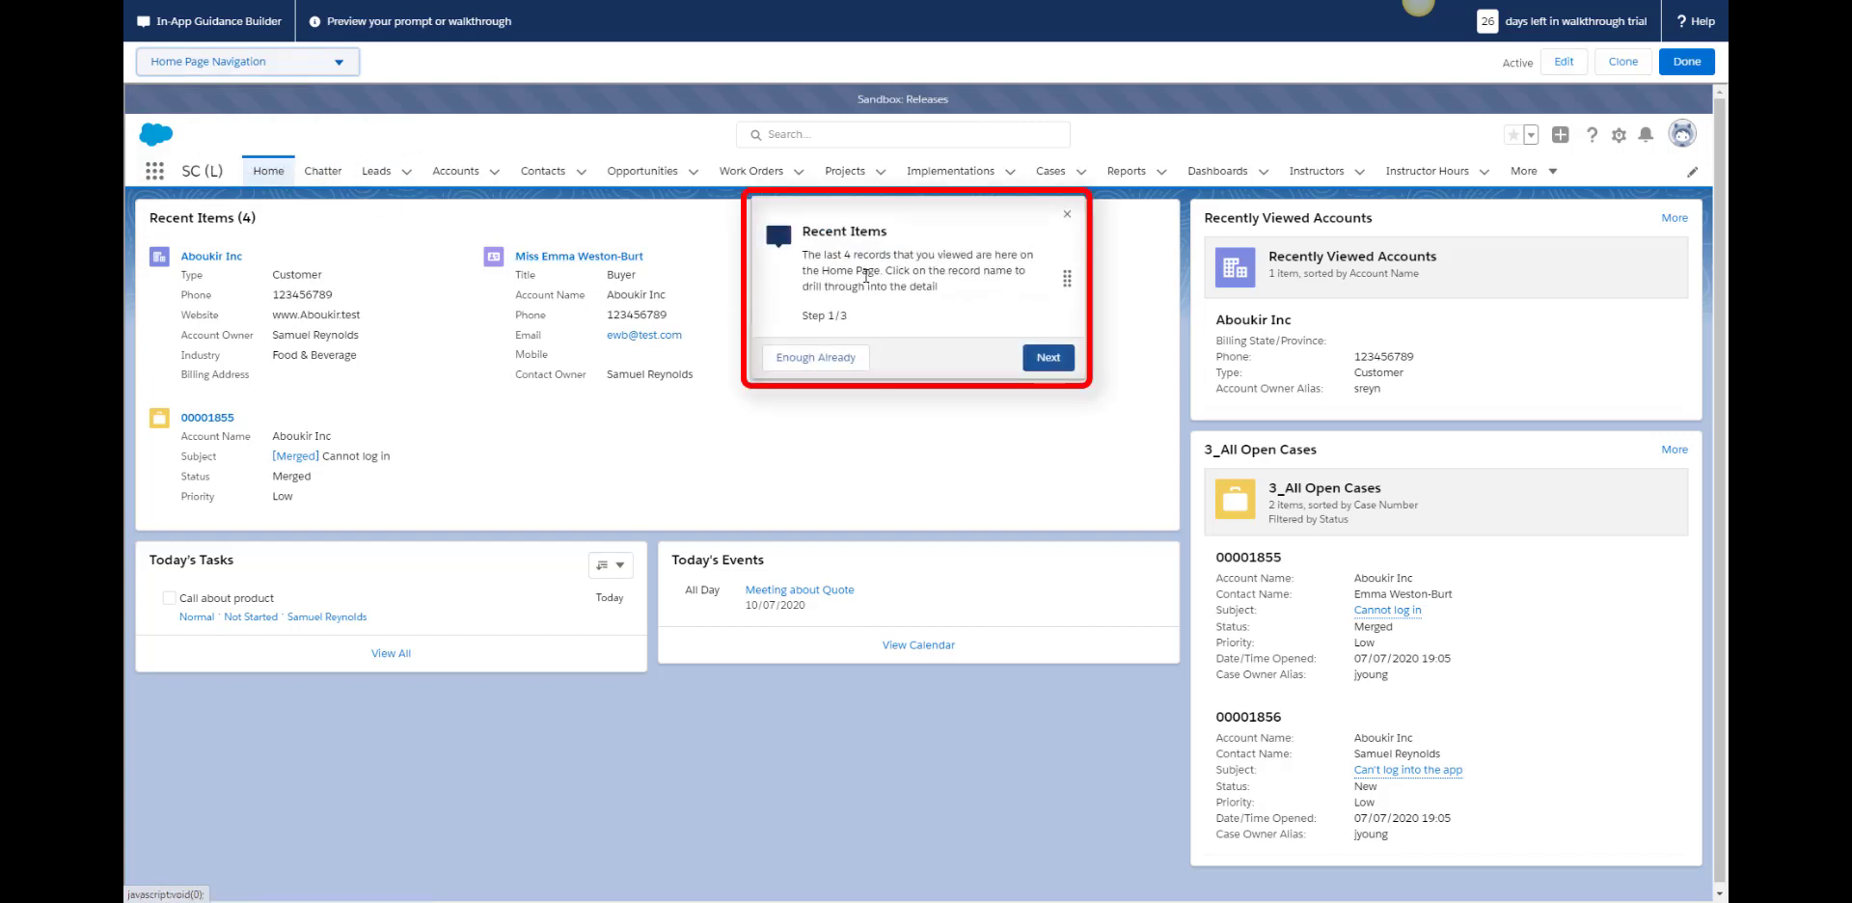
- Advance the preview to the docked Recently Viewed Accounts prompt, and try minimizing and expanding it
click(1049, 357)
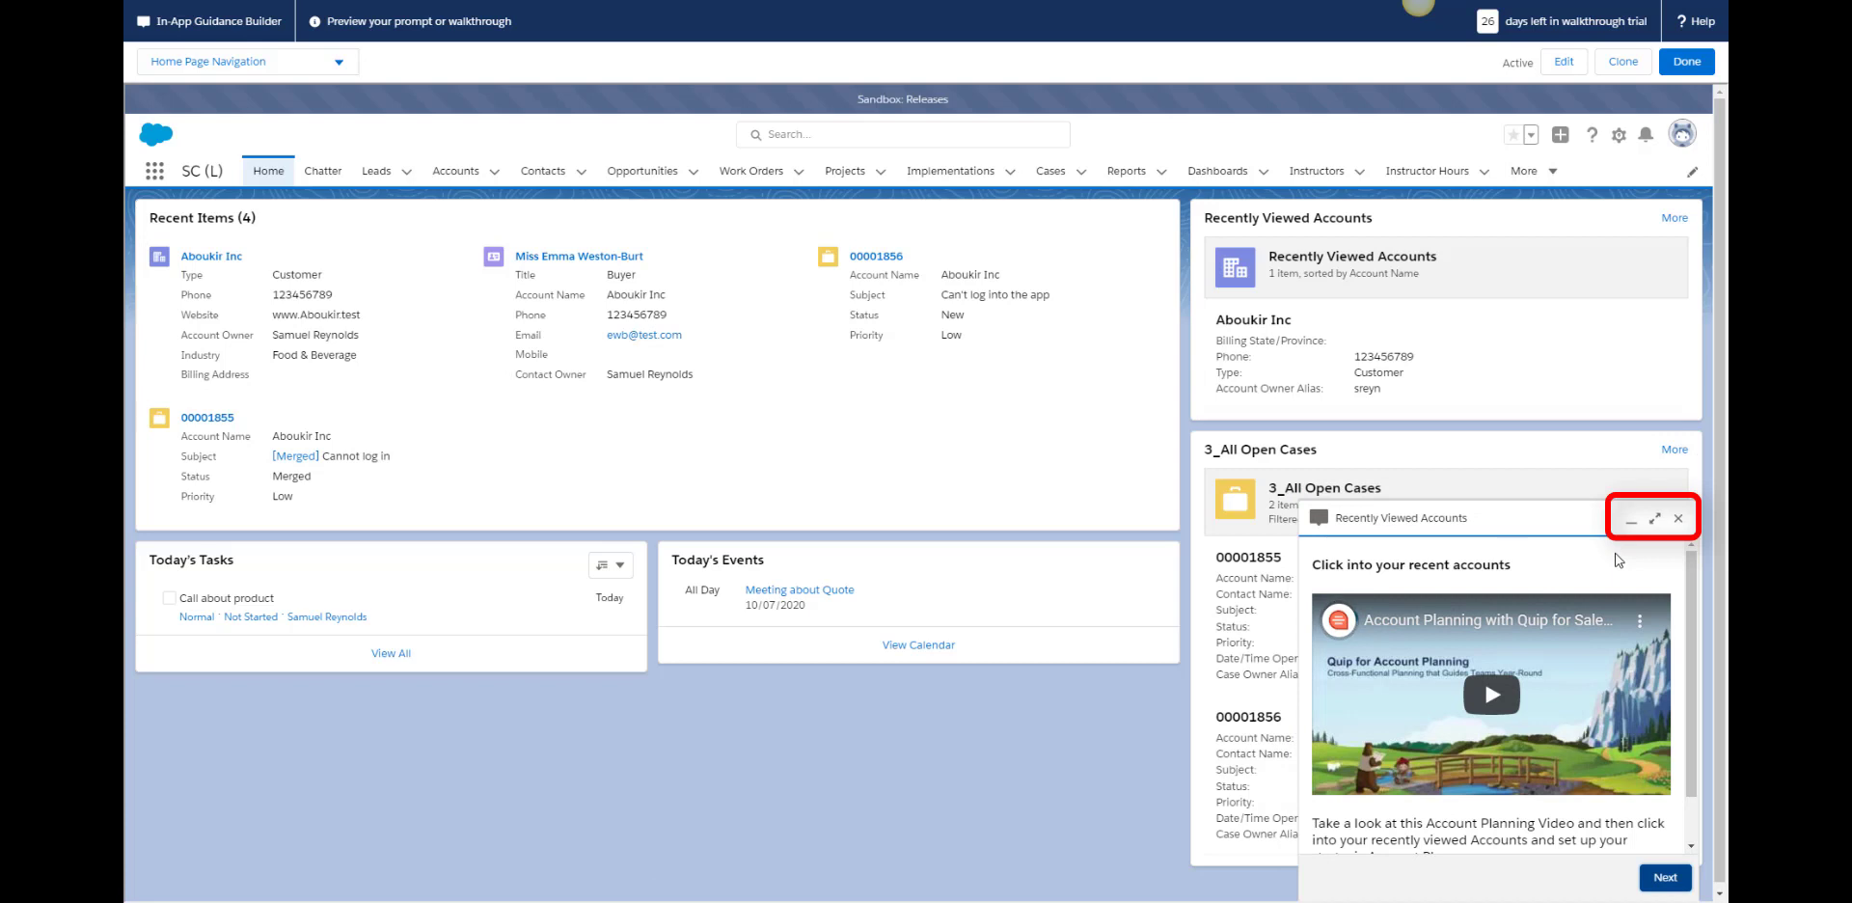
click(1631, 520)
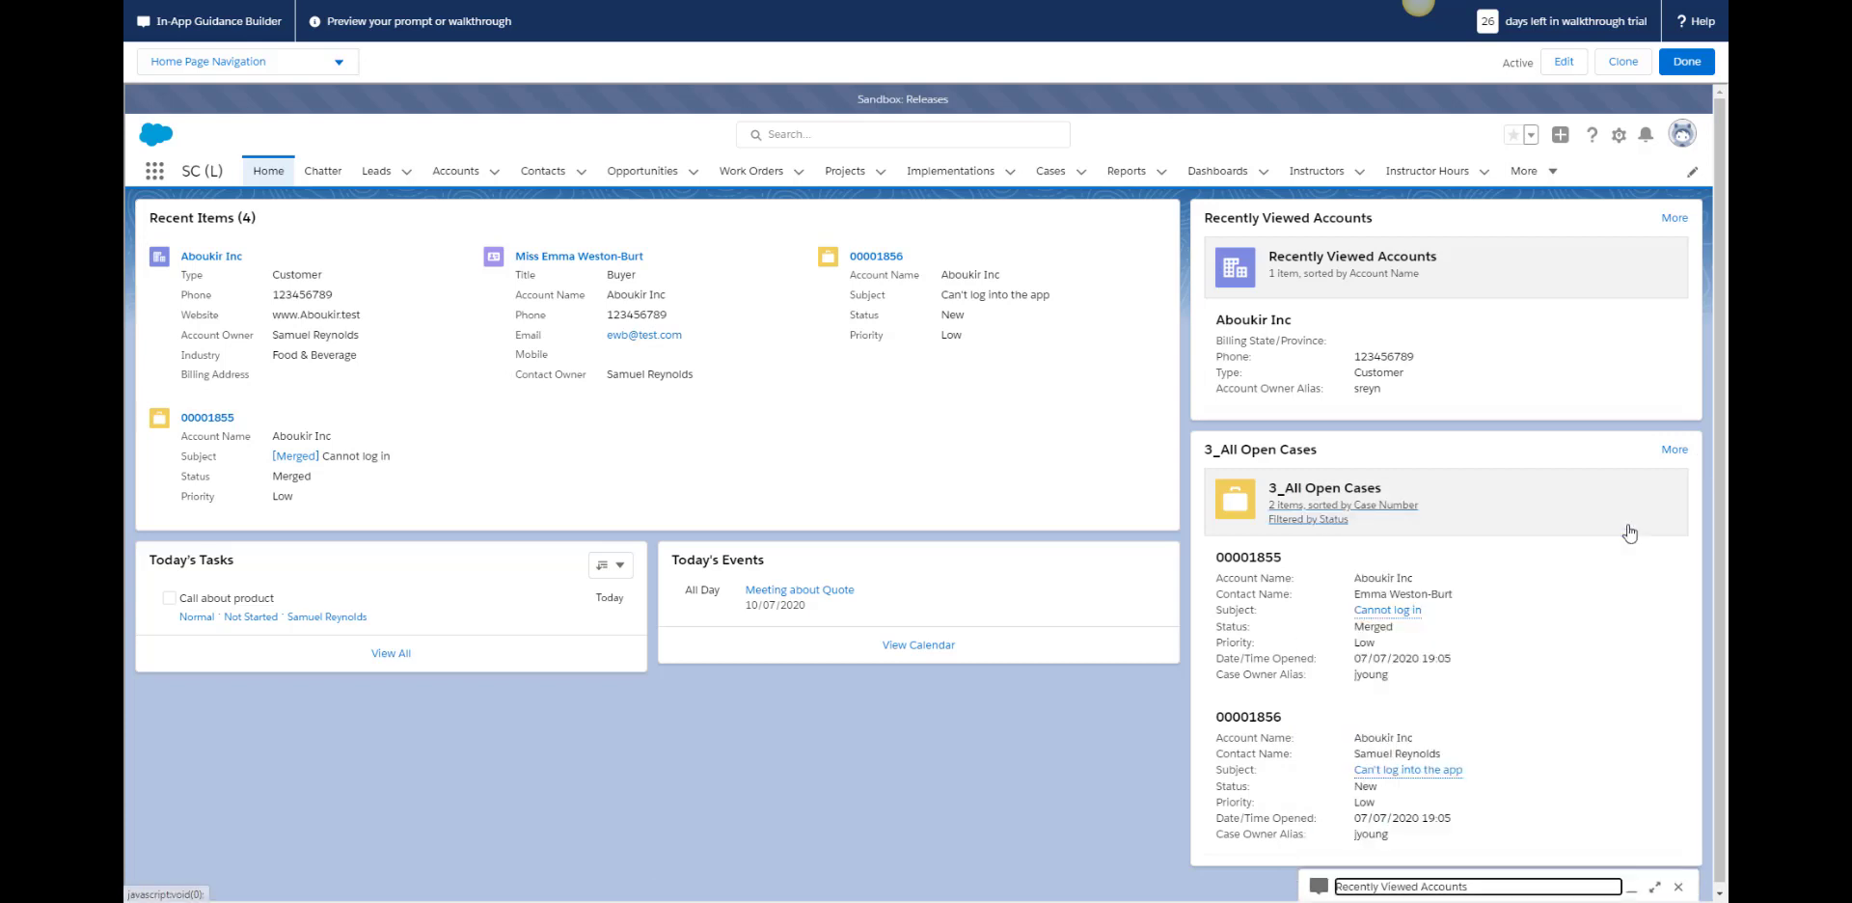
click(1656, 888)
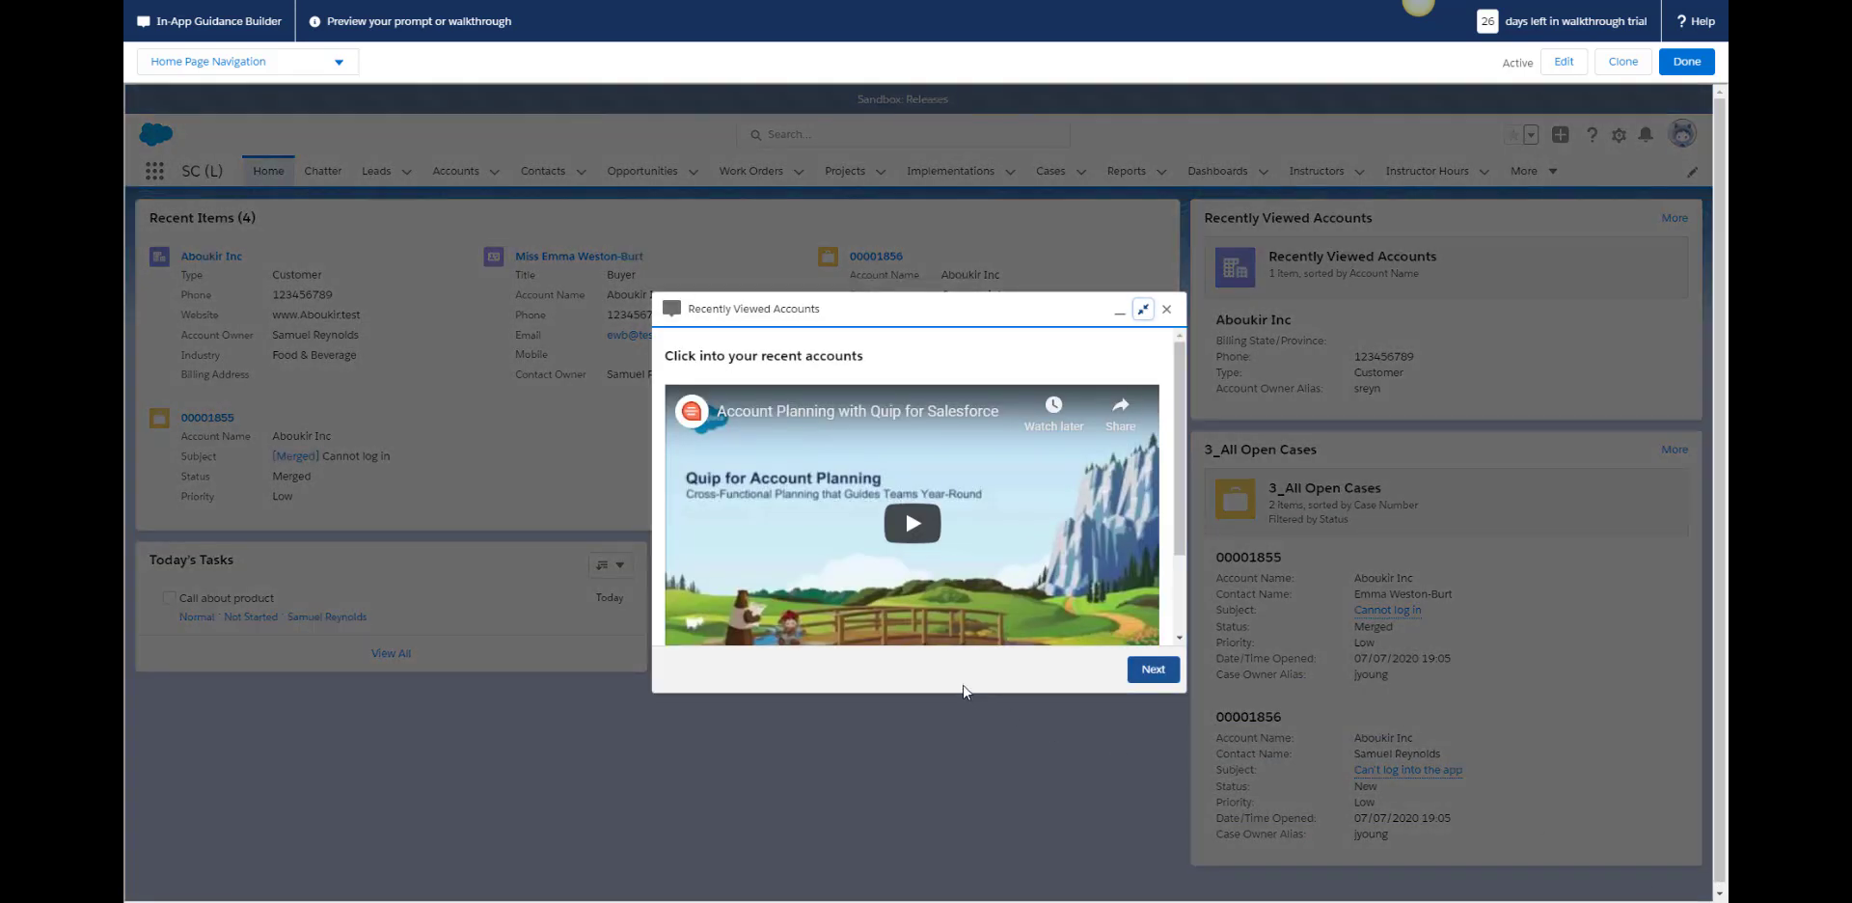
- Advance the preview to the Today's Activities prompt, move it higher on the page, and open its Learn More link
click(1151, 668)
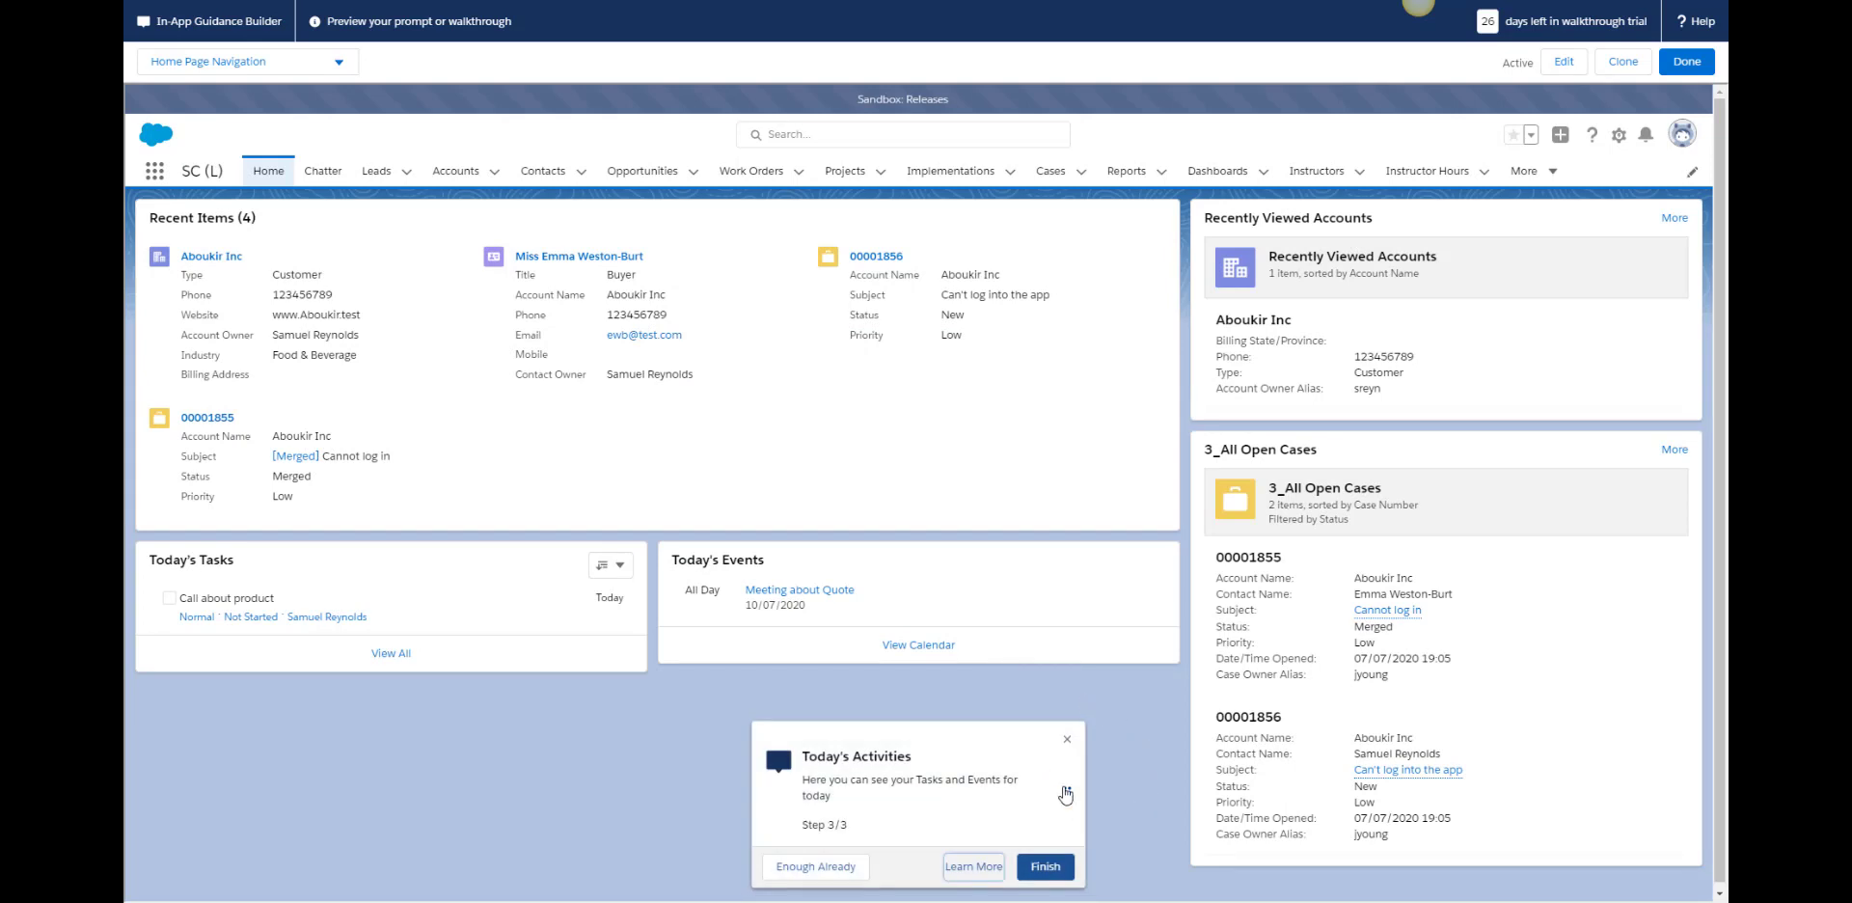
drag(1065, 794, 1061, 439)
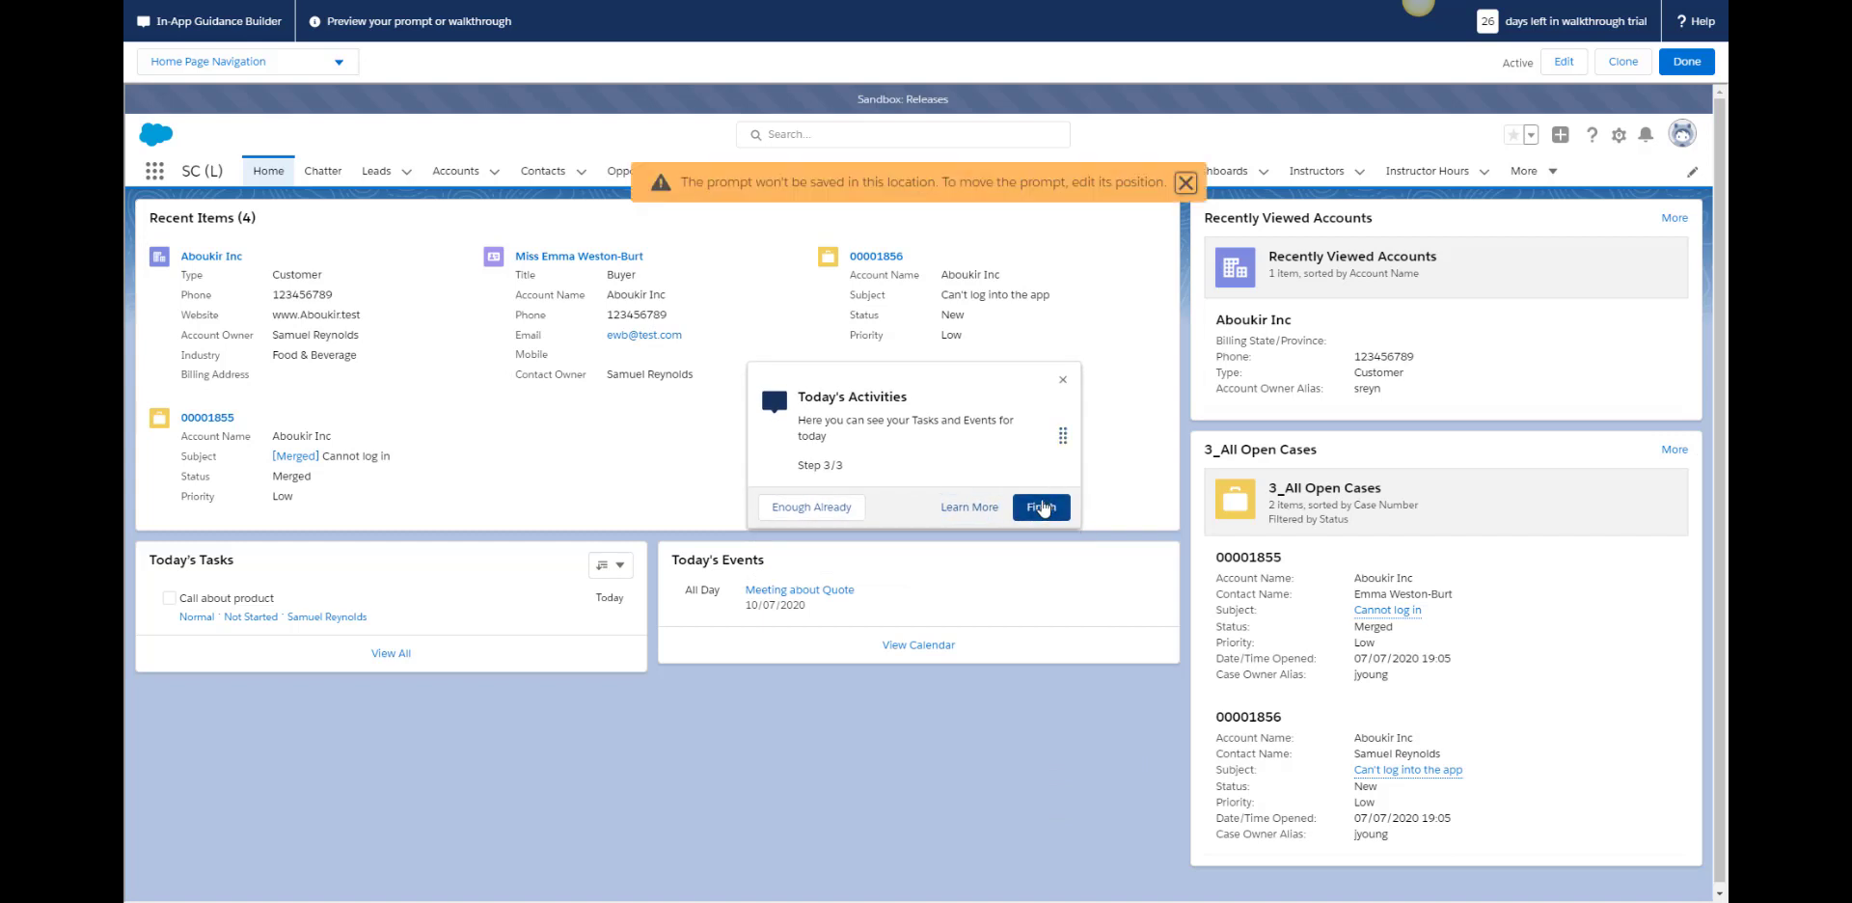
click(970, 509)
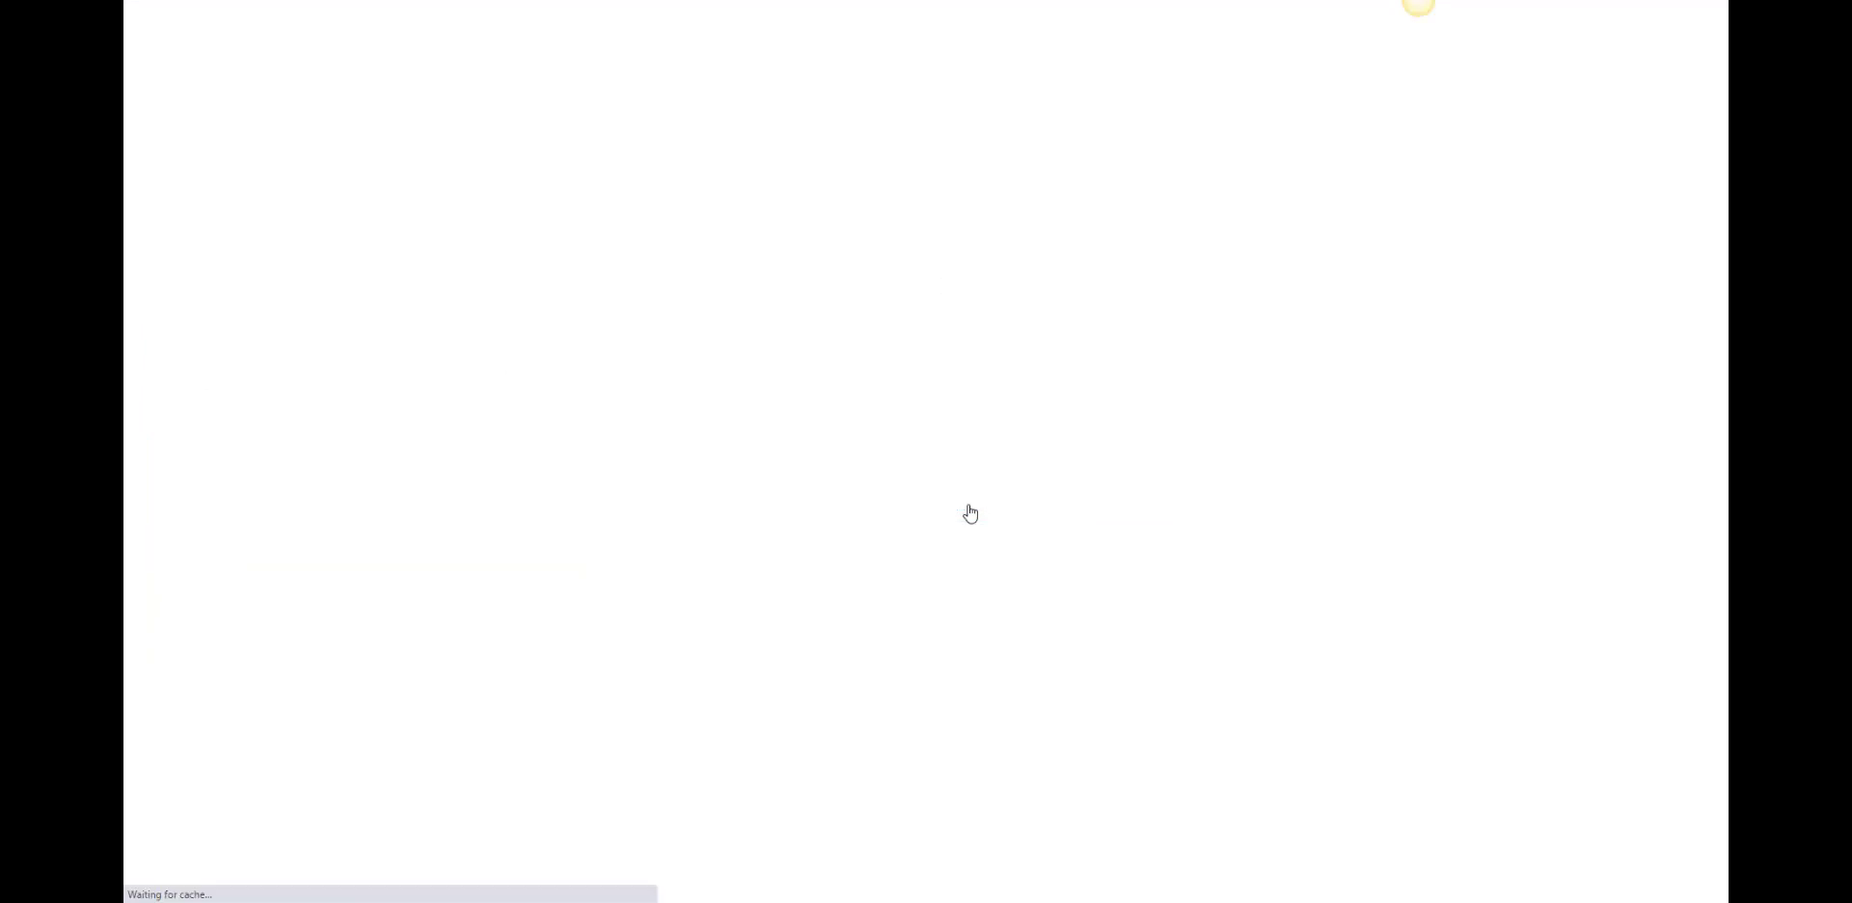